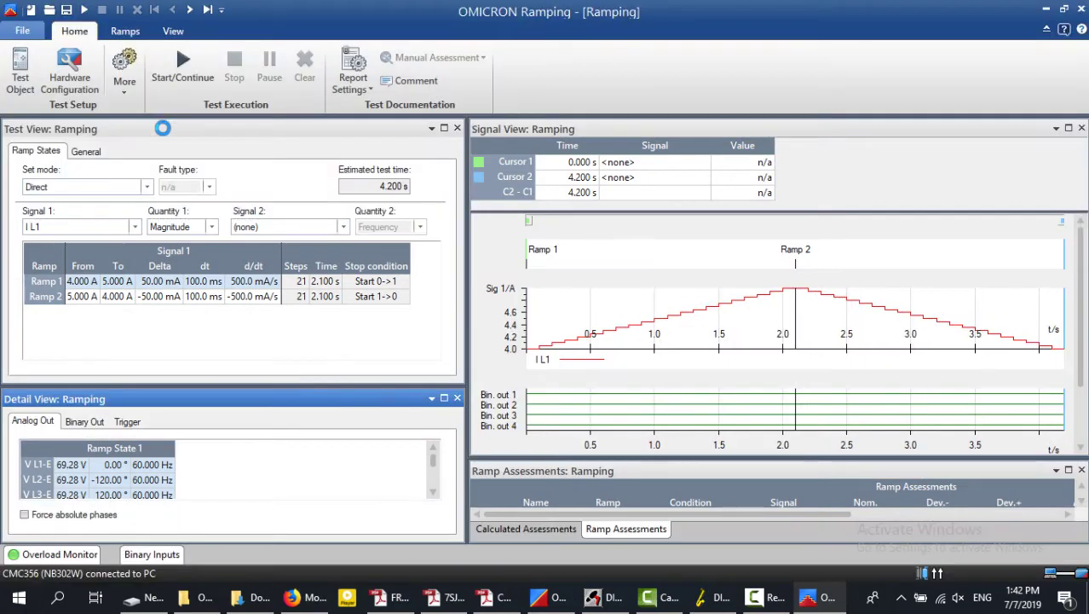
Show the ramp's binary outputs in the detail view and open the binary output assignments of the hardware configuration.
left_click(216, 129)
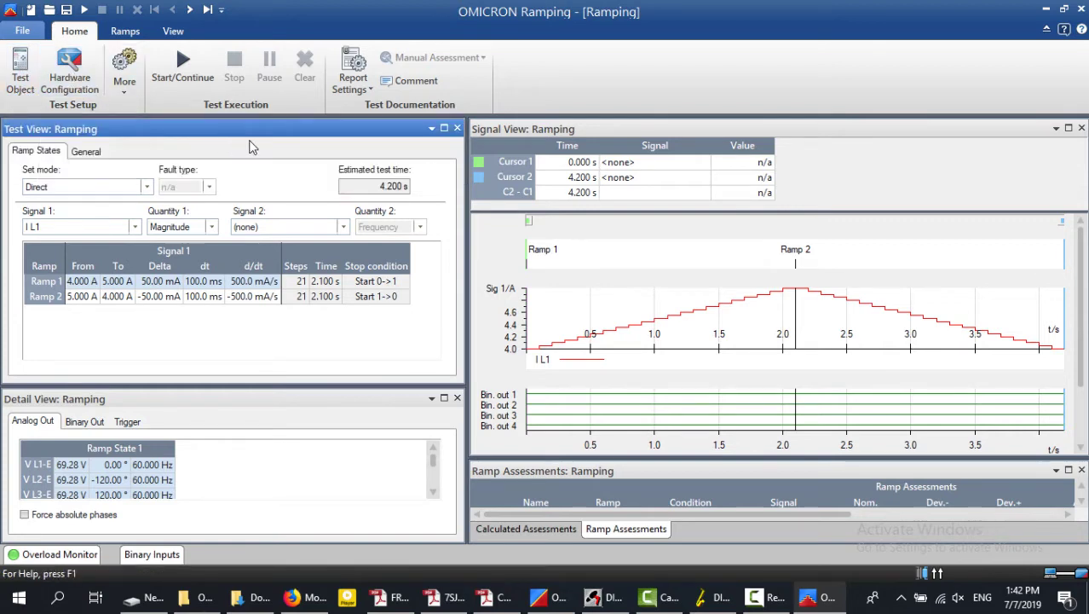
left_click(90, 422)
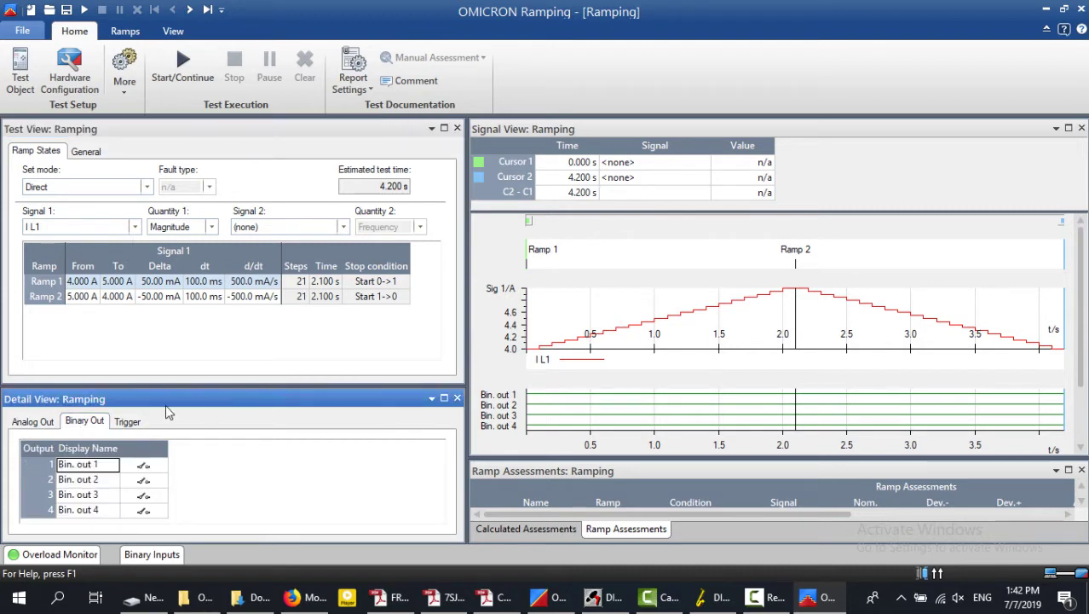
left_click(69, 68)
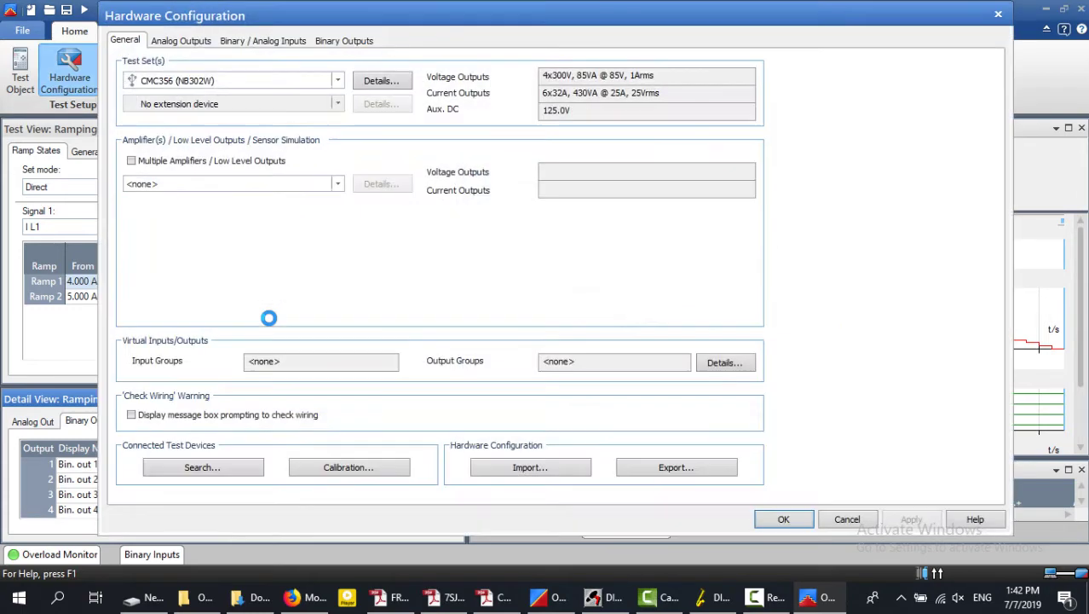
left_click(188, 41)
left_click(260, 40)
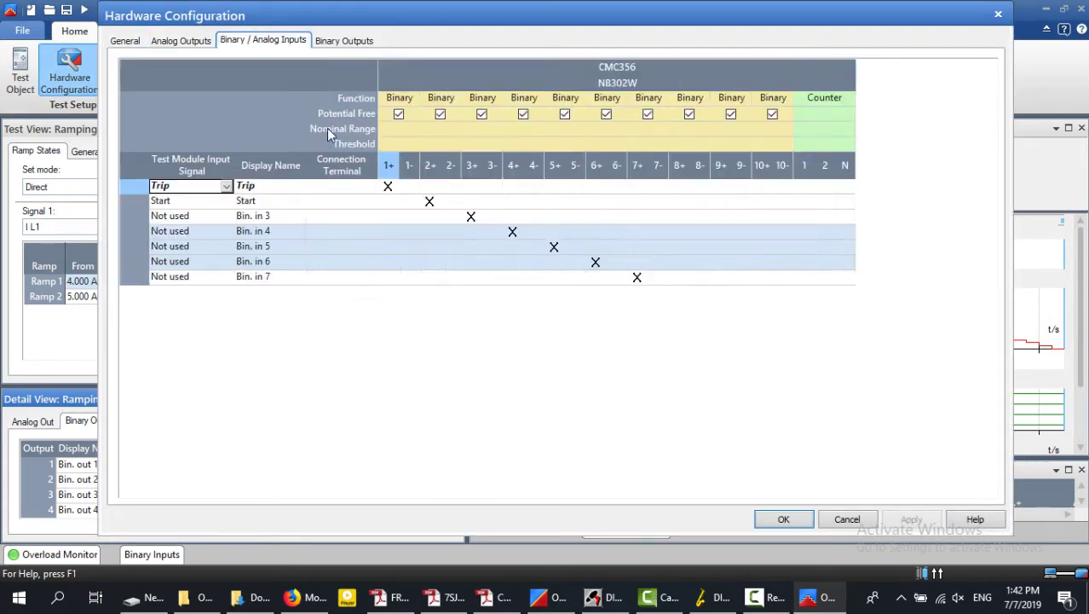
left_click(328, 47)
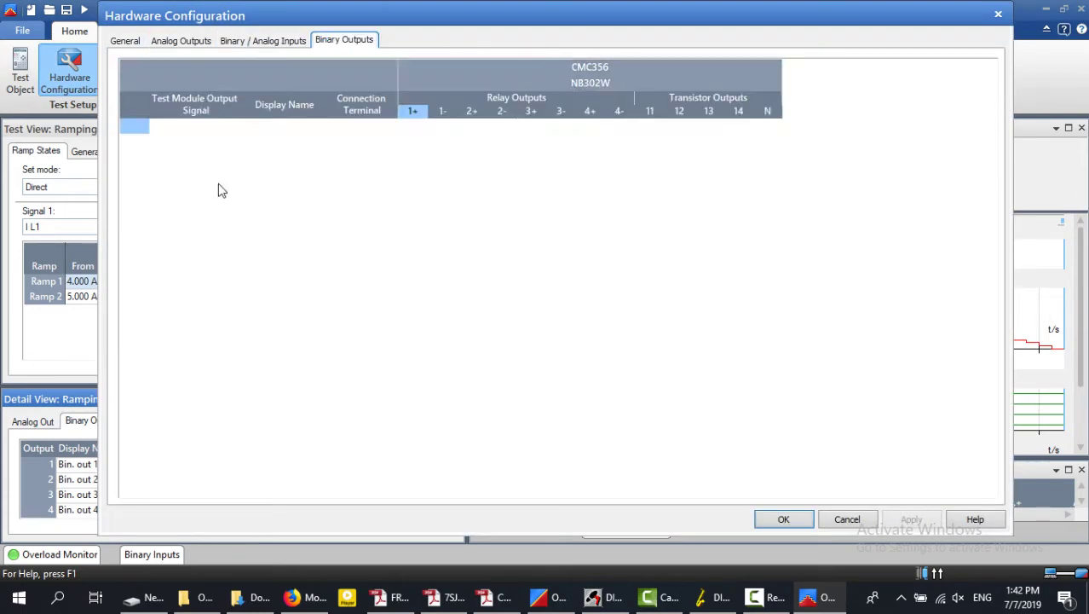
Set the test module signals of Bin. out 1 to Bin. out 4 to Not used and accept the hardware configuration.
left_click(234, 126)
left_click(204, 141)
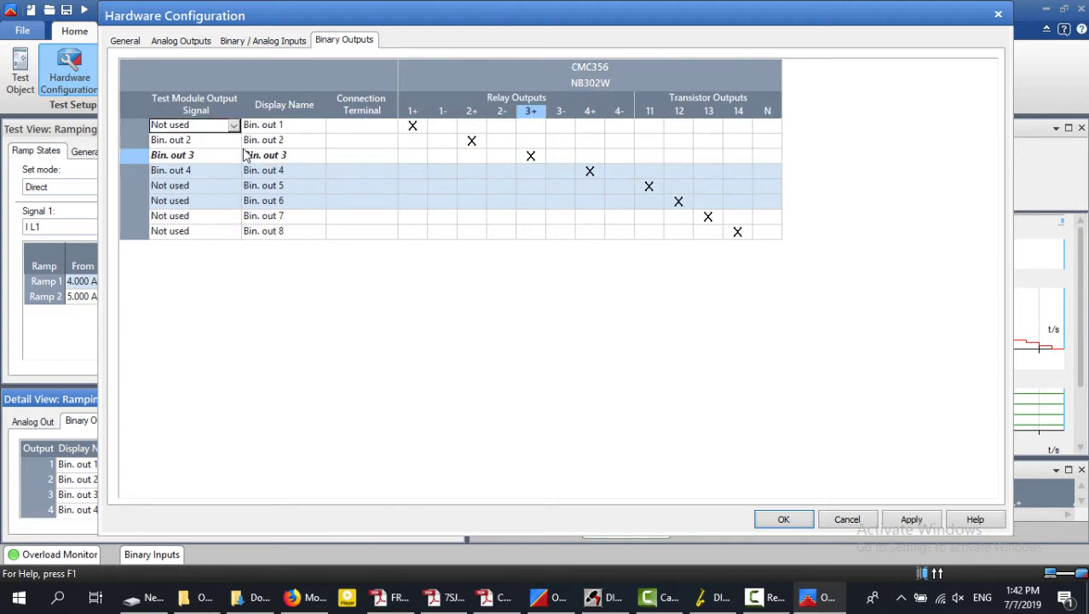
left_click(223, 141)
left_click(234, 141)
left_click(200, 156)
left_click(200, 170)
left_click(234, 156)
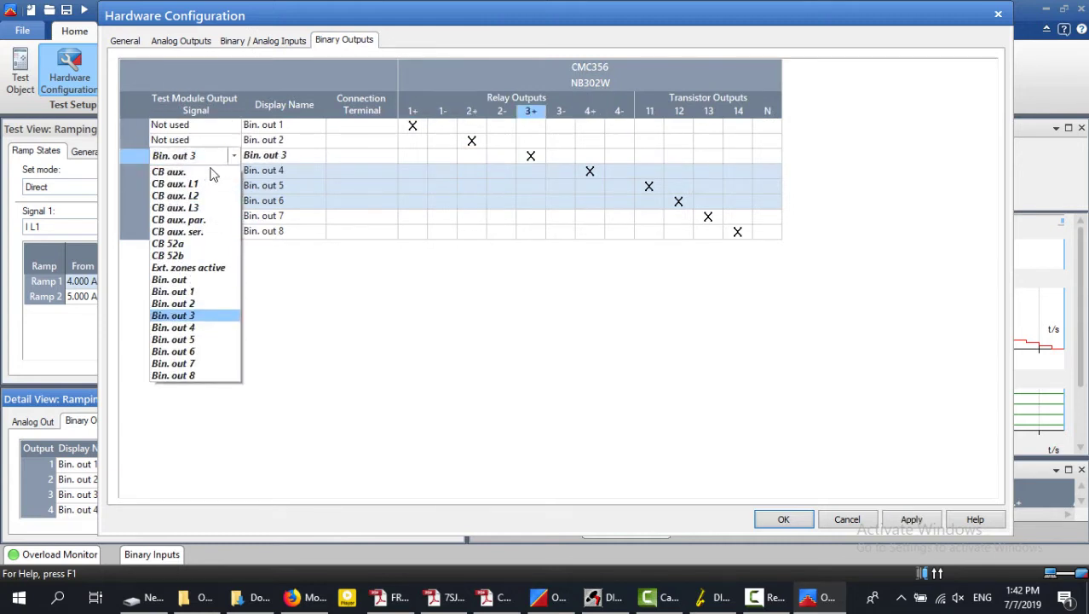
left_click(204, 173)
left_click(232, 175)
left_click(234, 171)
left_click(197, 188)
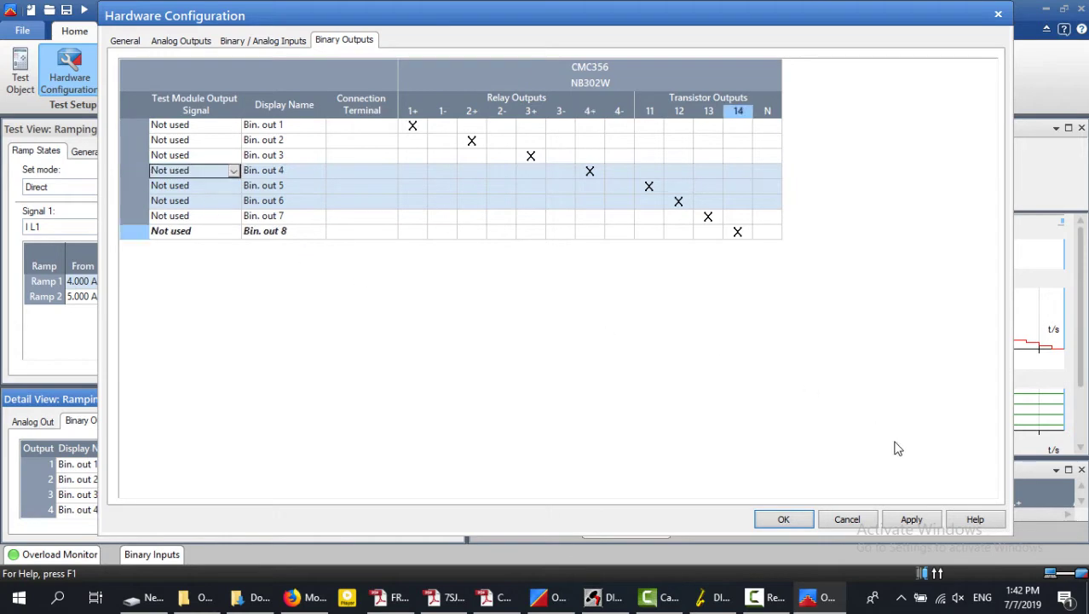
left_click(891, 521)
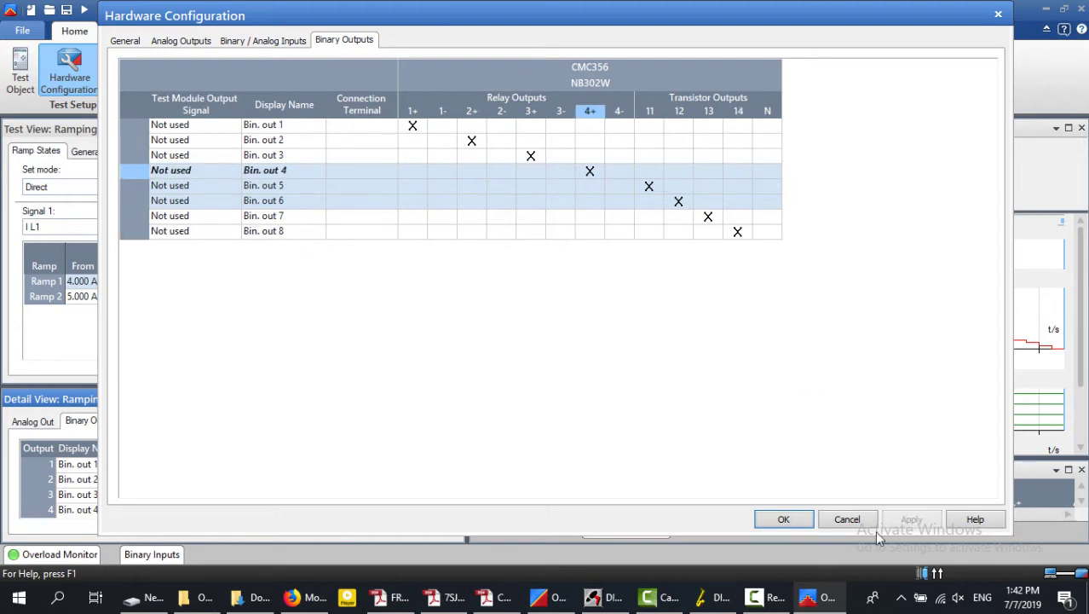
left_click(781, 520)
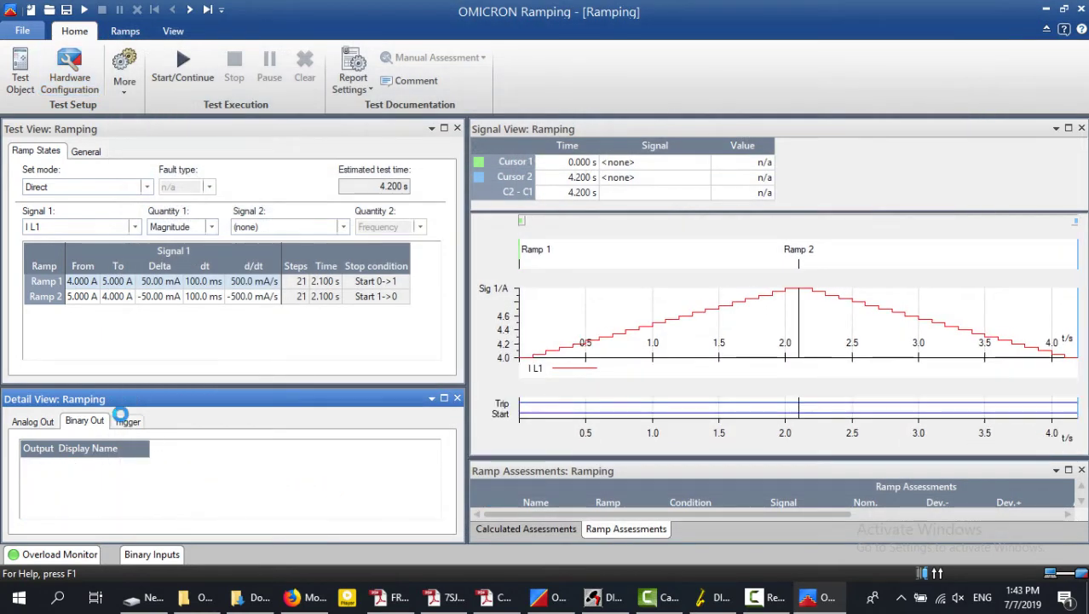
Examine the stop condition and binary trigger logic settings of Ramp State 1.
left_click(127, 422)
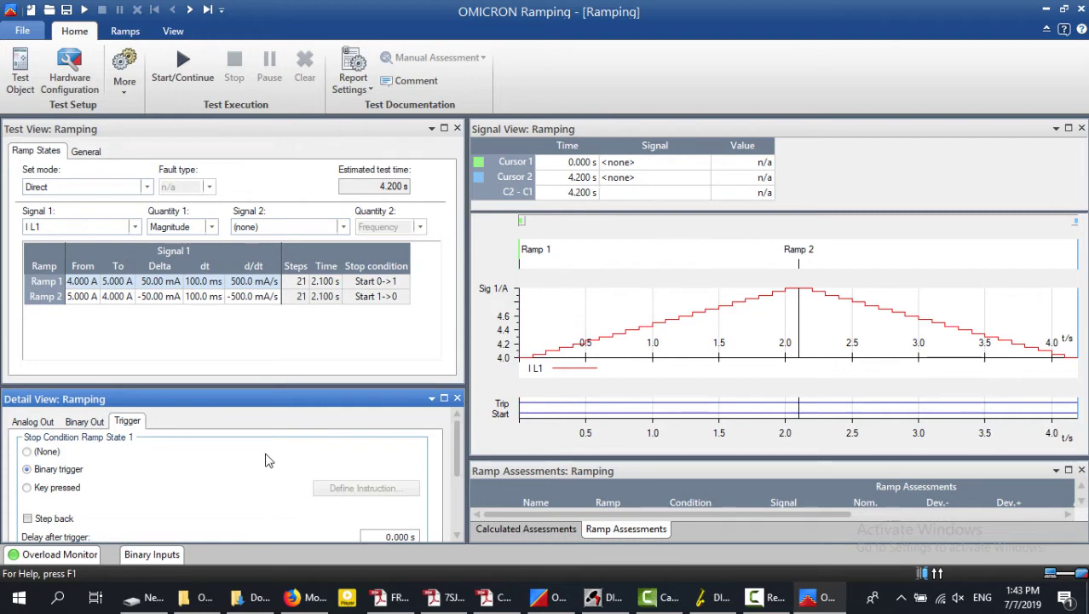
scroll(247, 474, "down", 5)
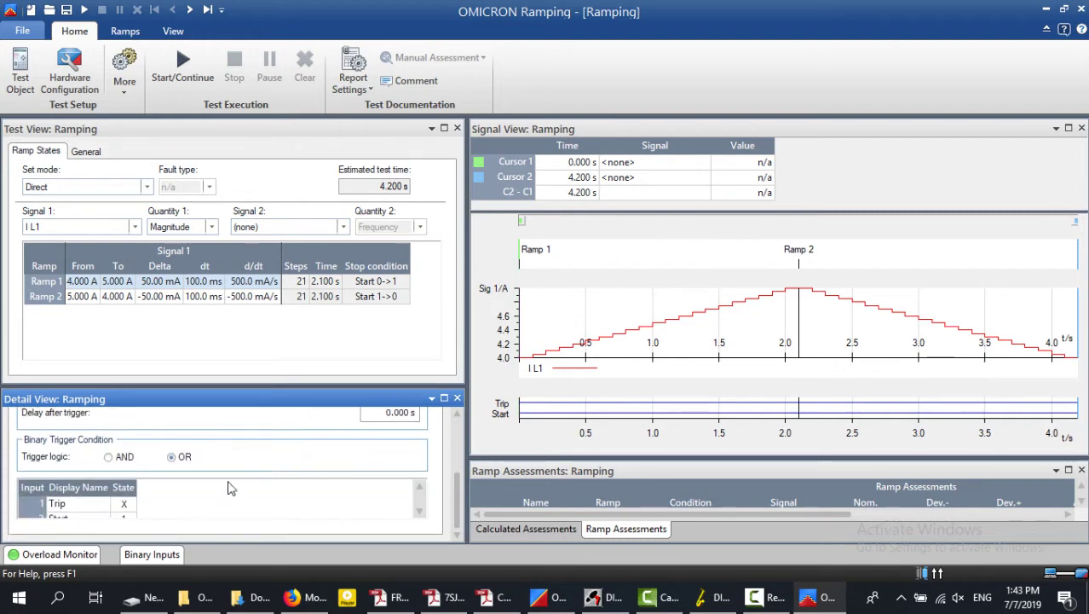
scroll(83, 514, "down", 1)
scroll(82, 514, "up", 1)
Rename the display name of the Trip binary input as OC TRIP in the hardware configuration.
left_click(81, 90)
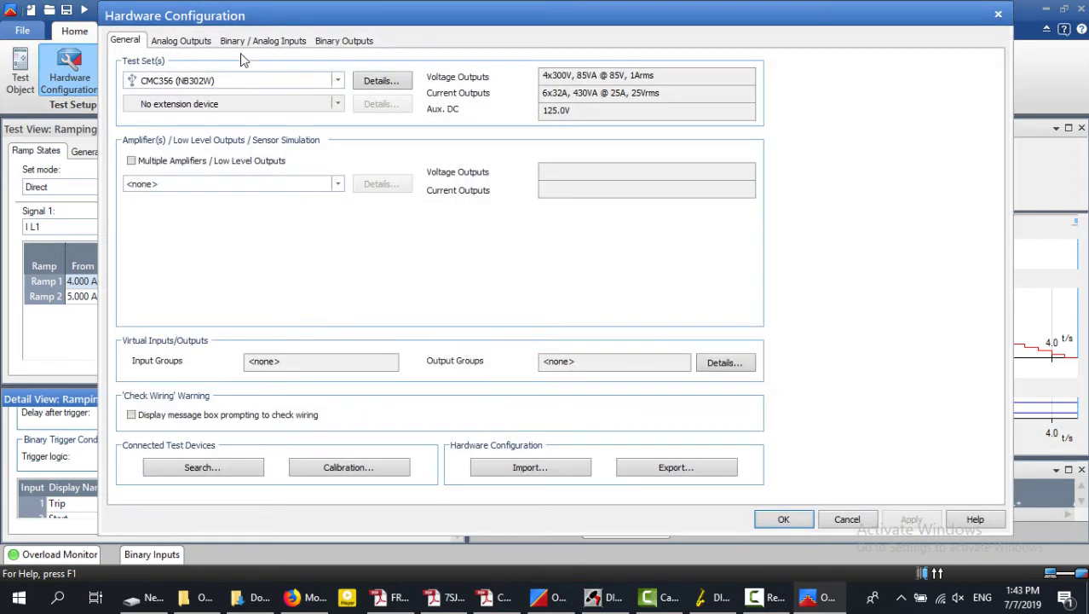
left_click(248, 43)
left_click(268, 188)
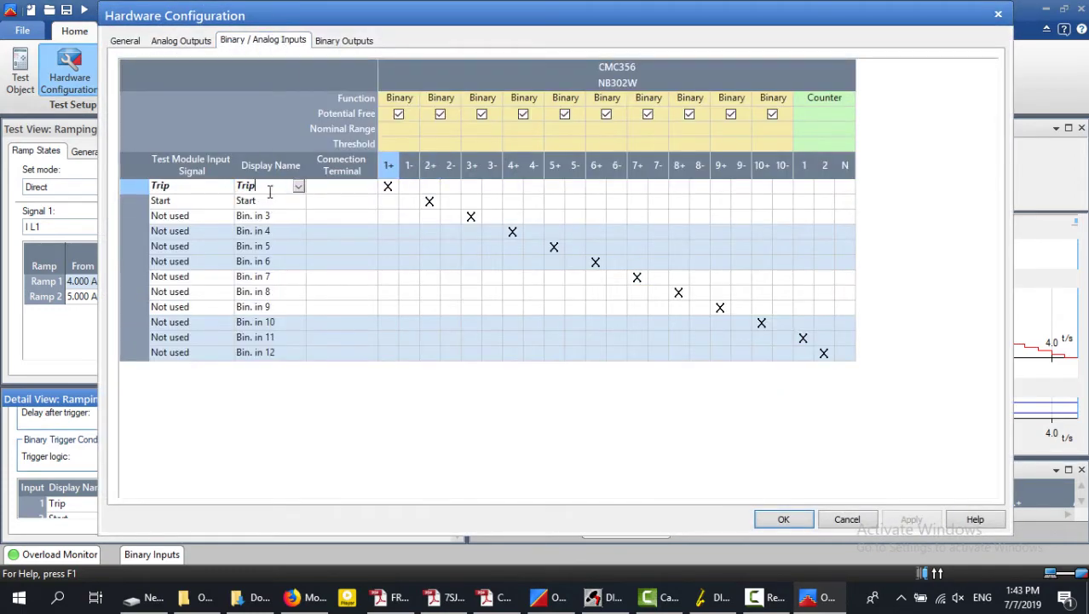
type("OC TRIP")
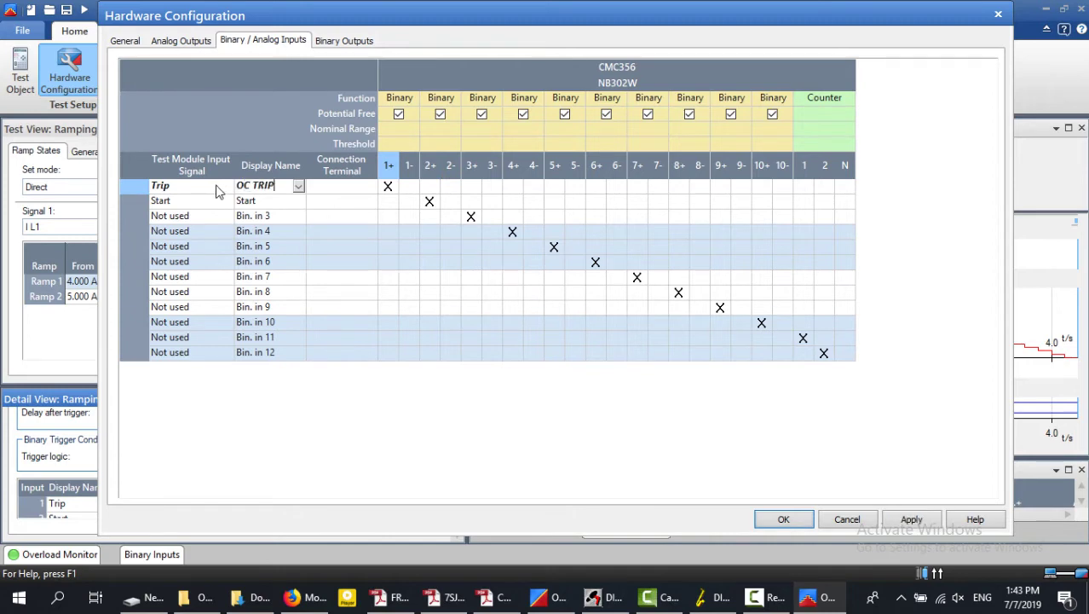
Set the Start binary input to Not used and accept the hardware configuration.
left_click(219, 202)
left_click(226, 202)
left_click(170, 220)
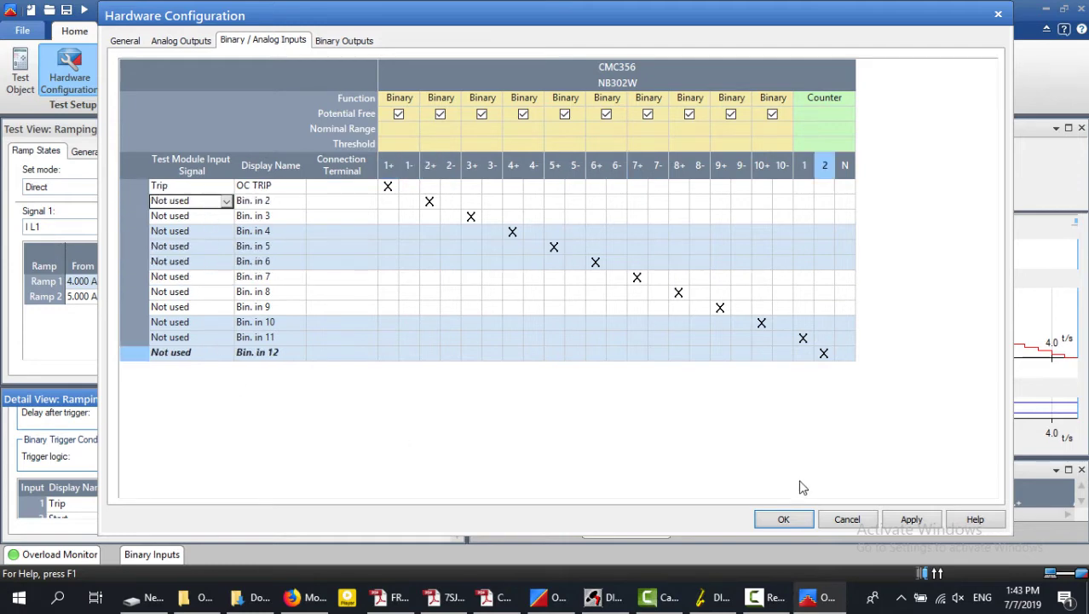
left_click(911, 519)
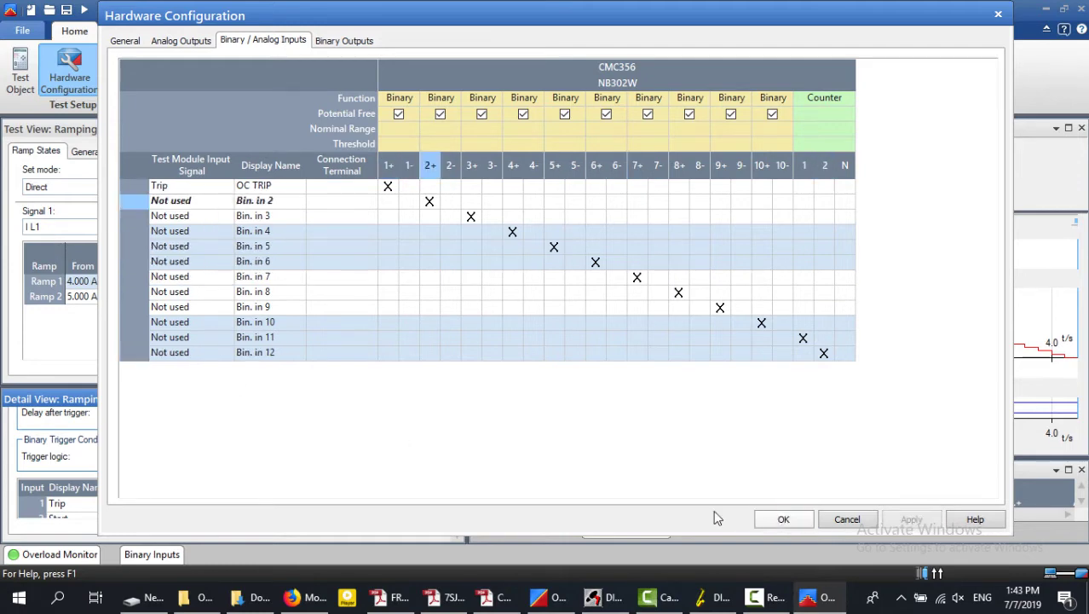
left_click(783, 520)
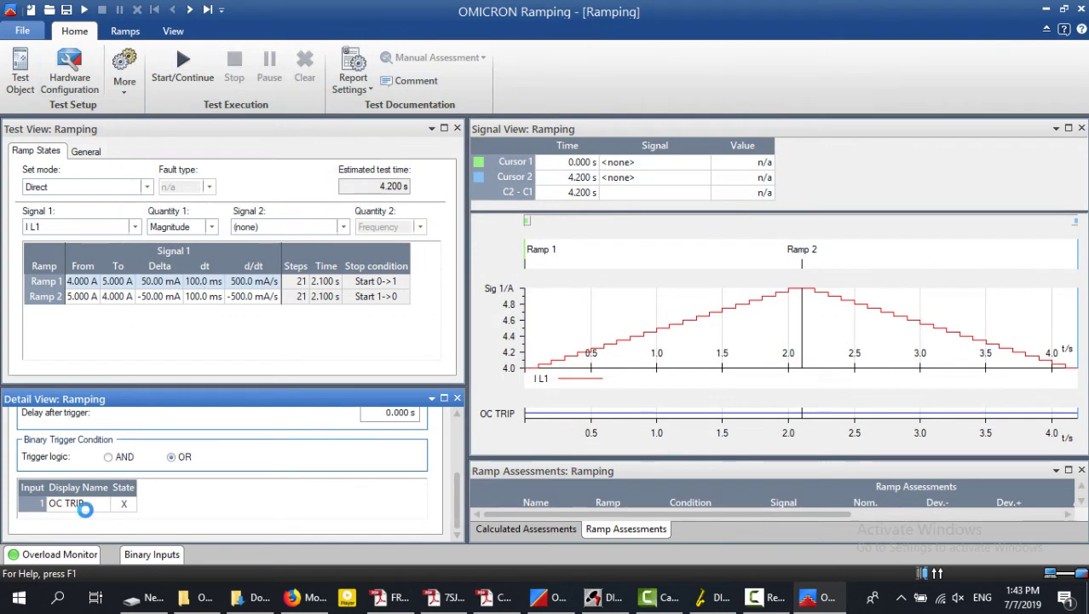
scroll(430, 480, "up", 2)
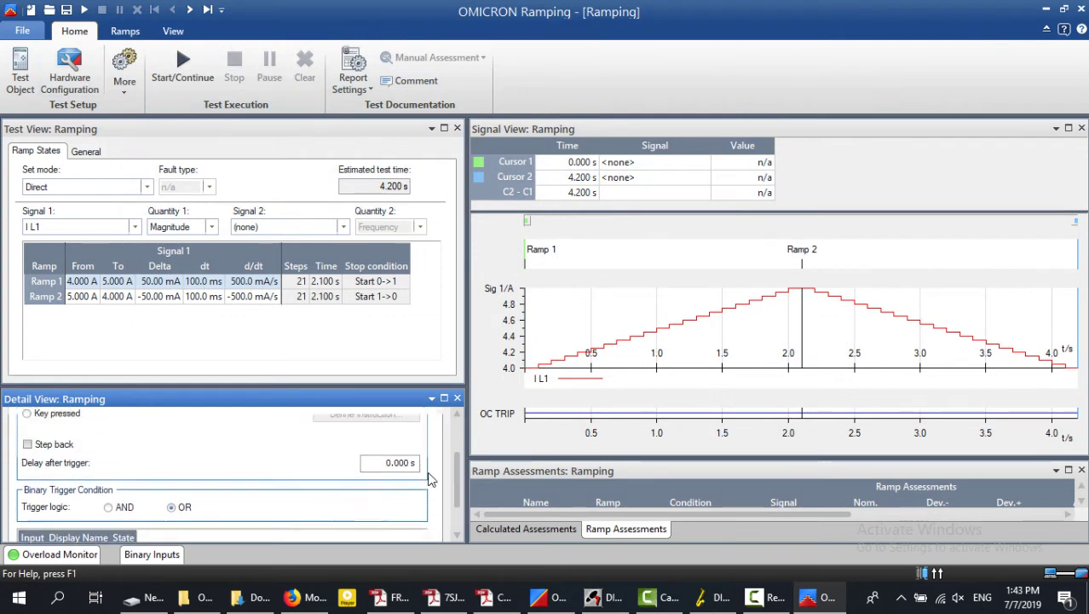
scroll(431, 477, "up", 3)
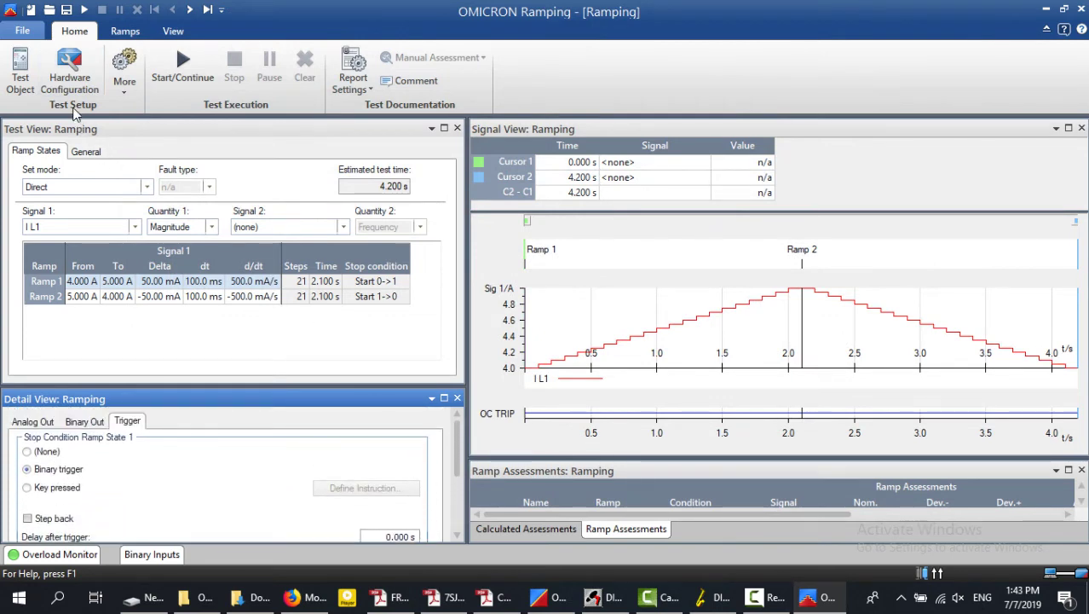
Examine the test object's RIO device settings, including nominal values, residual factors and limits, and close the test object.
left_click(22, 75)
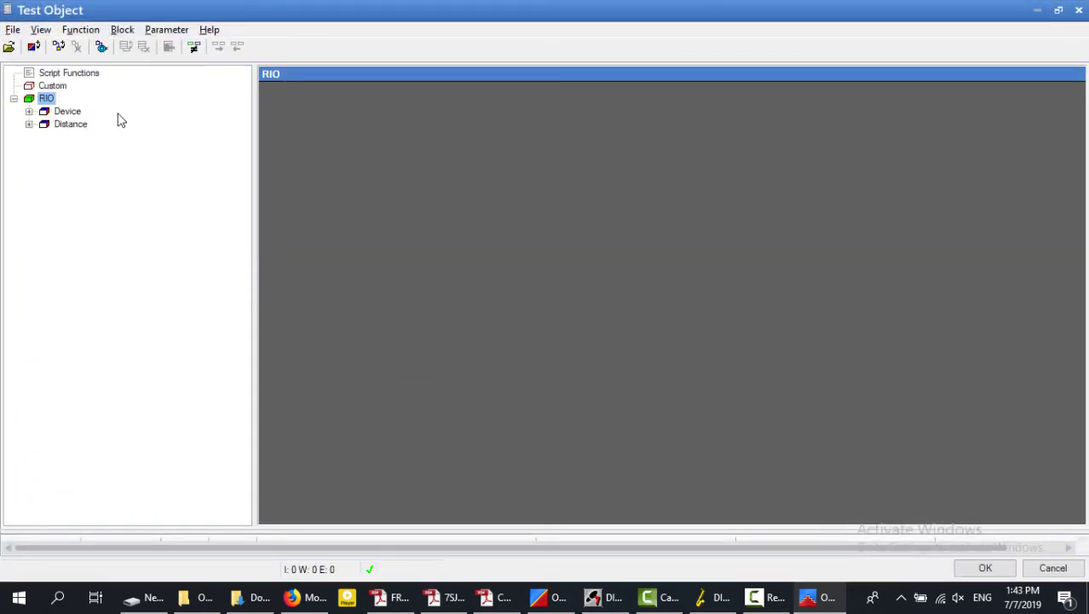
left_click(52, 86)
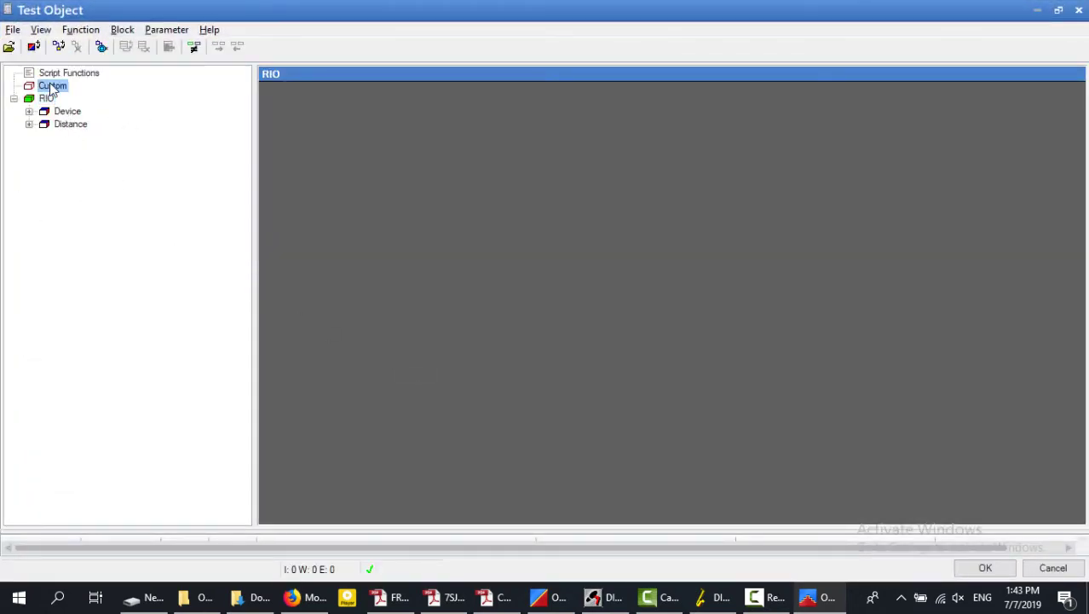
left_click(46, 99)
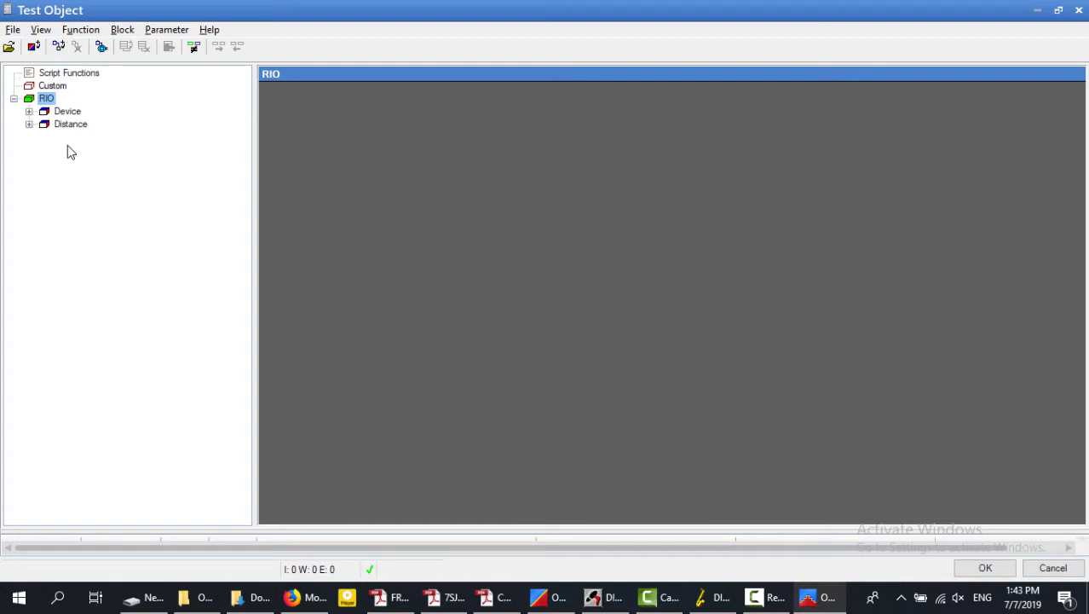
left_click(29, 112)
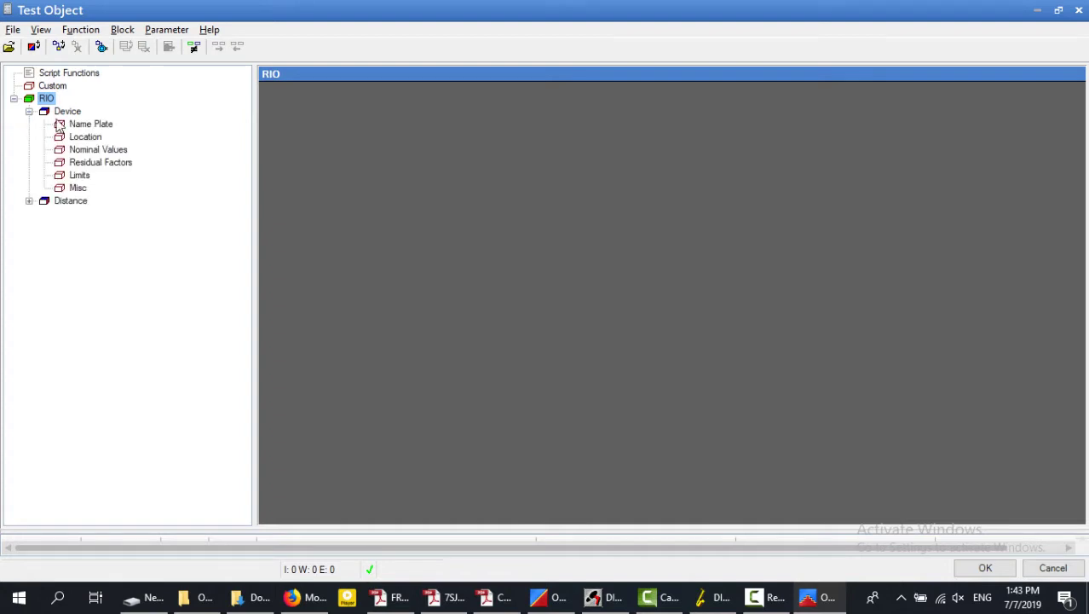
left_click(85, 138)
left_click(88, 150)
left_click(81, 163)
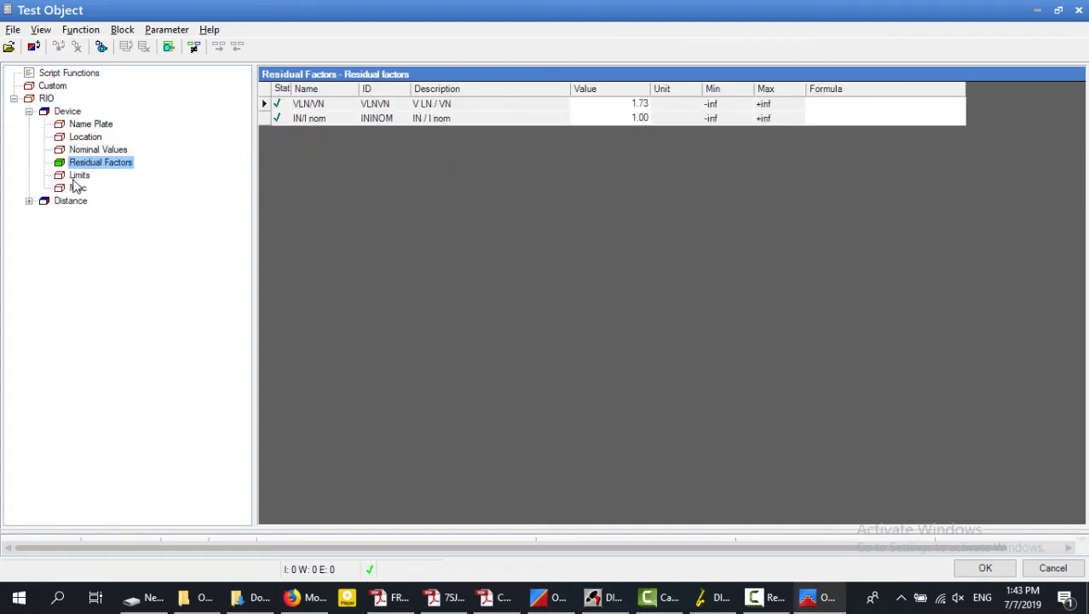
left_click(78, 175)
left_click(80, 163)
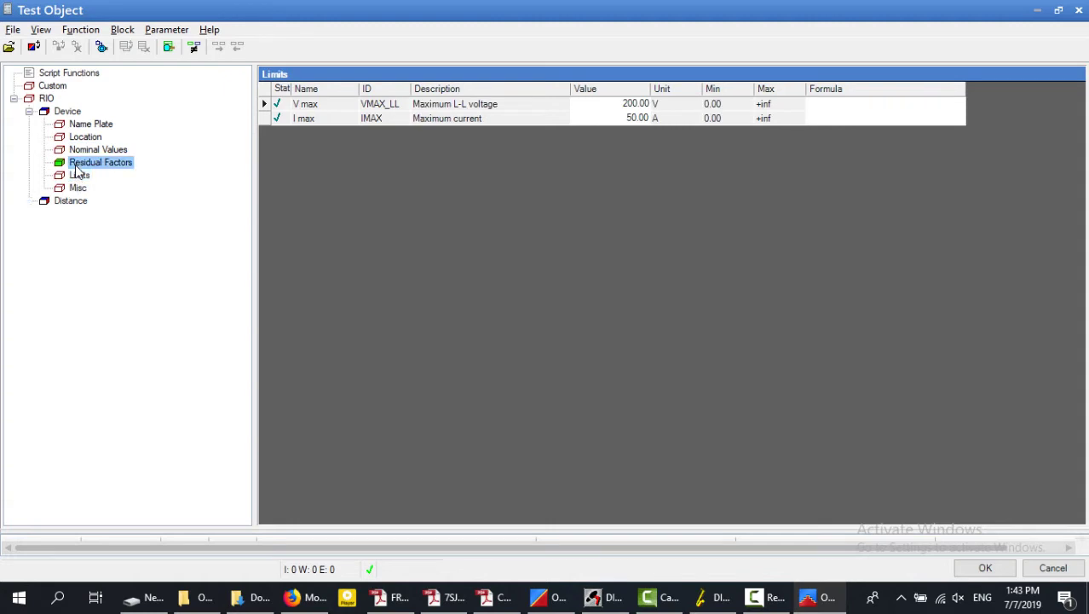
left_click(85, 150)
left_click(29, 111)
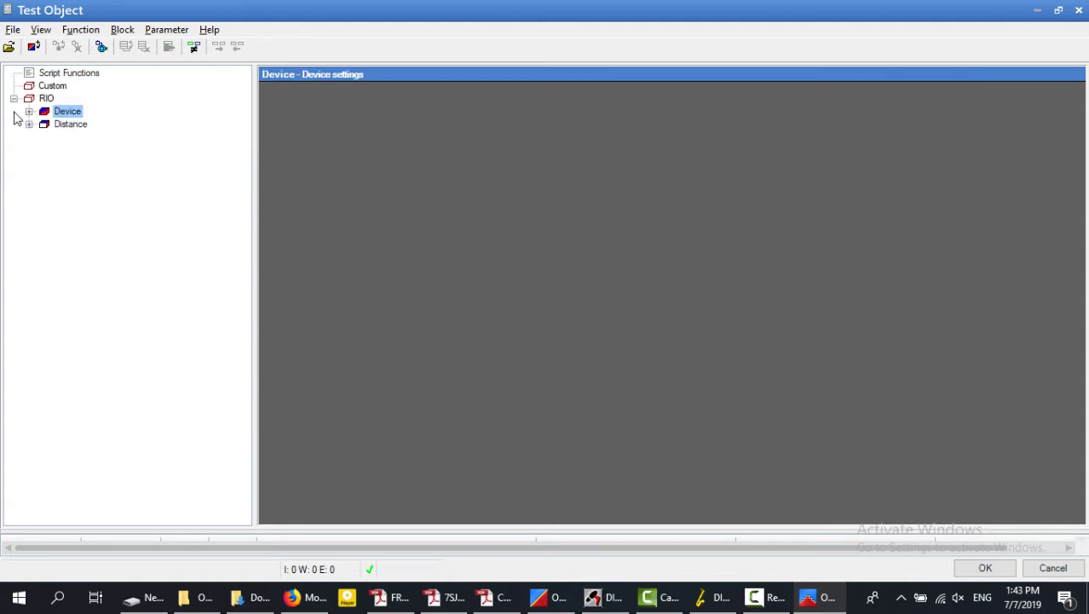
left_click(13, 98)
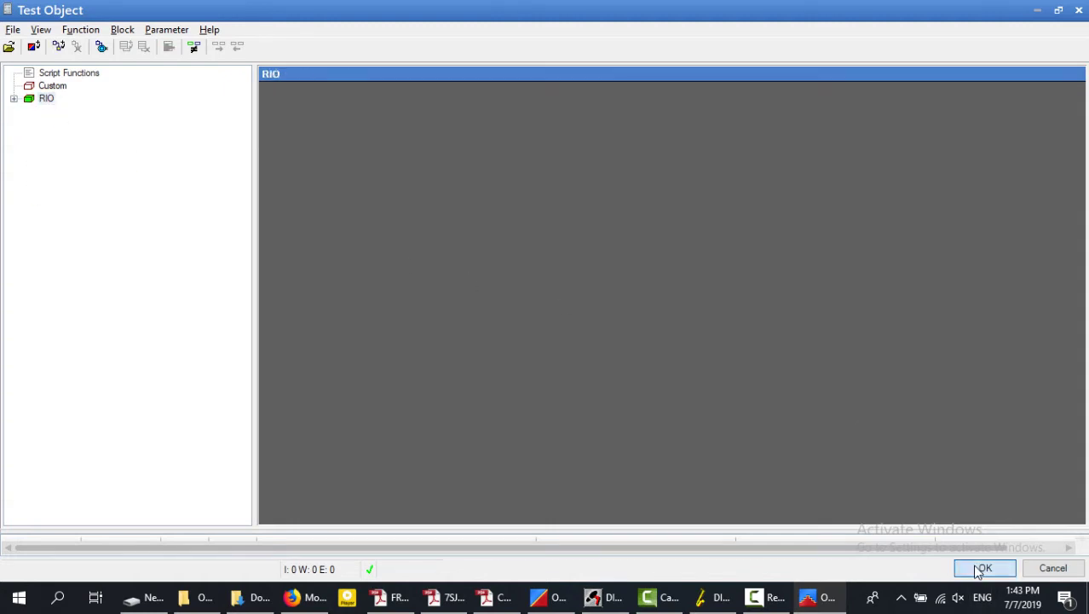
left_click(982, 568)
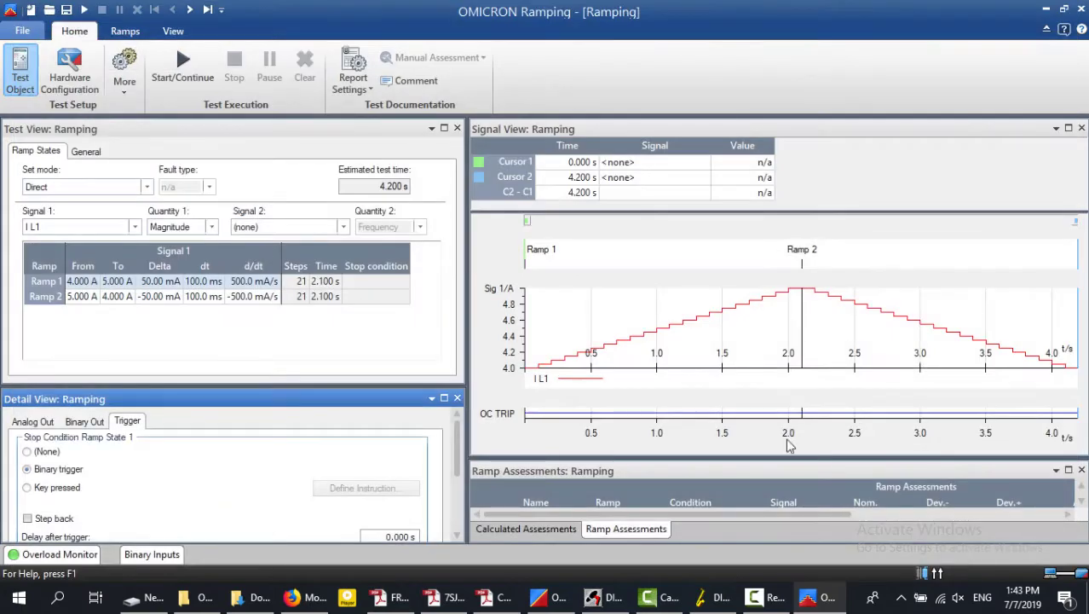
Examine the test object's nominal values available for linking to Ramp 1's From current, and close the link dialog without linking.
right_click(92, 288)
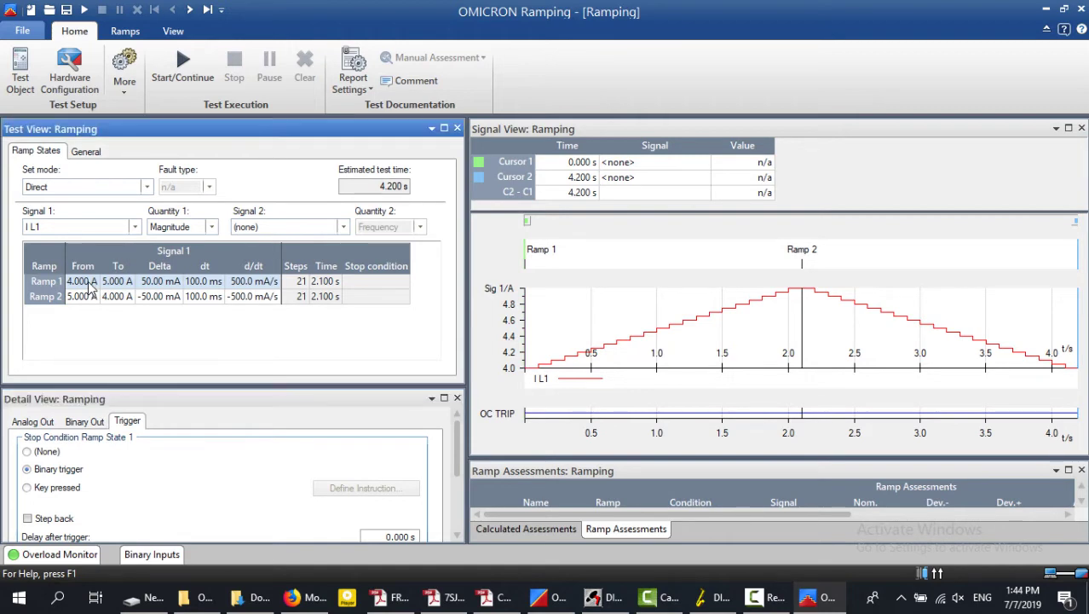
left_click(405, 524)
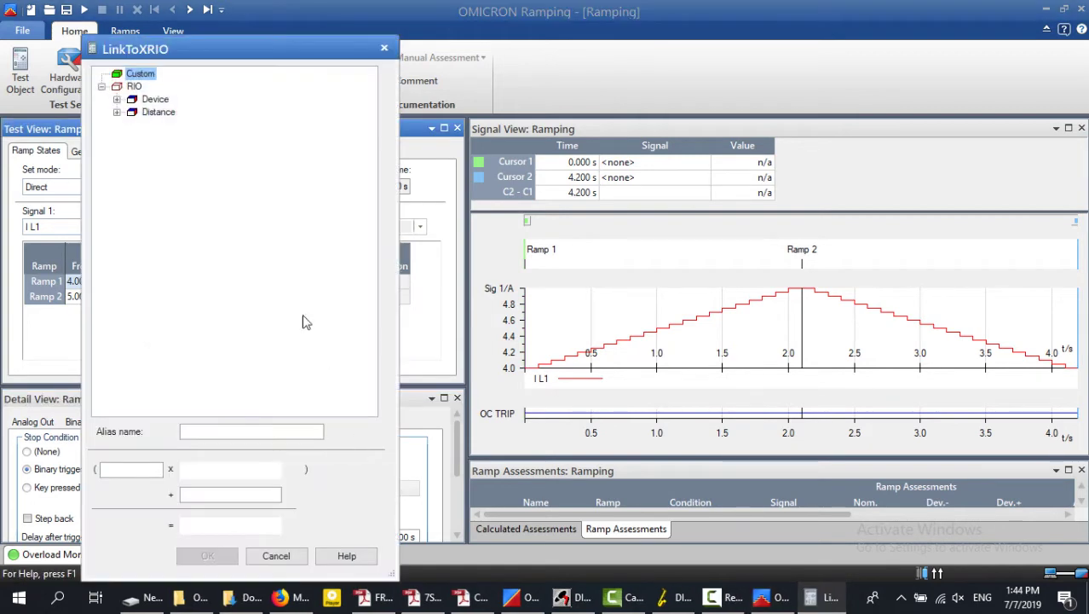
left_click(118, 100)
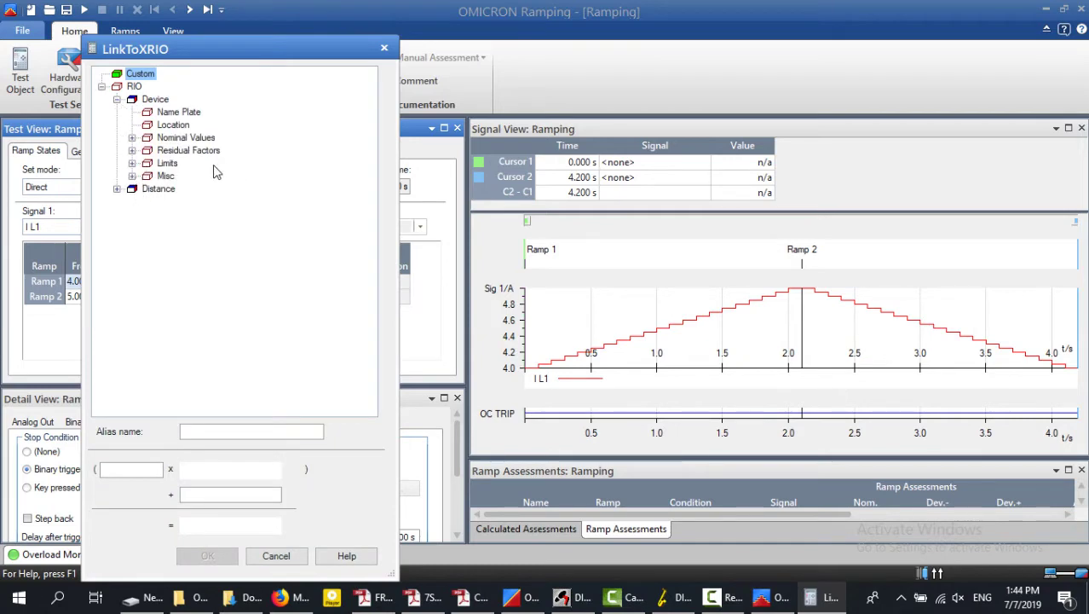
left_click(132, 137)
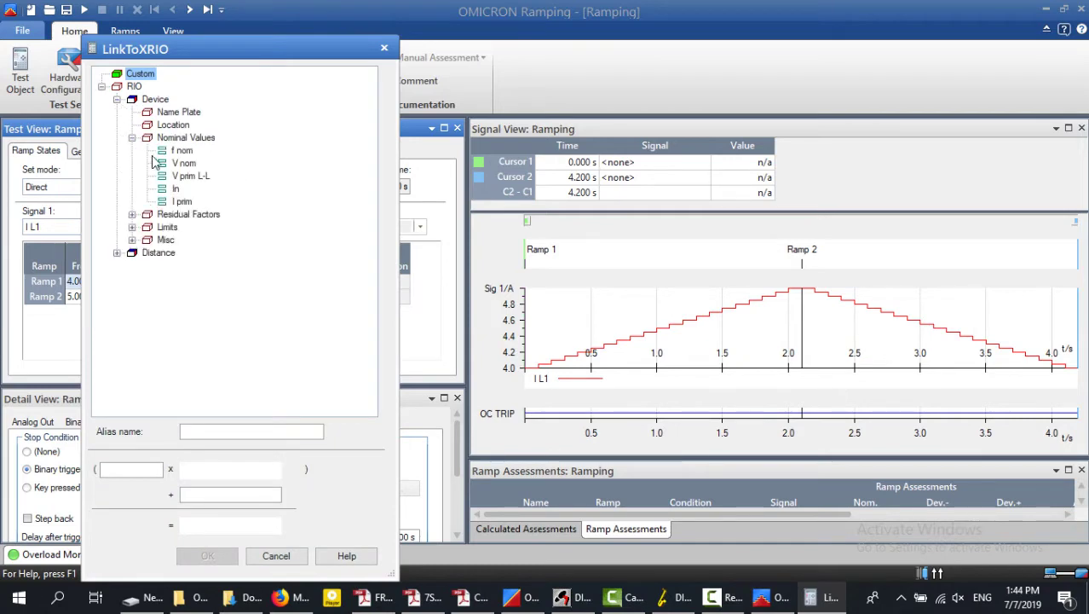
left_click(182, 152)
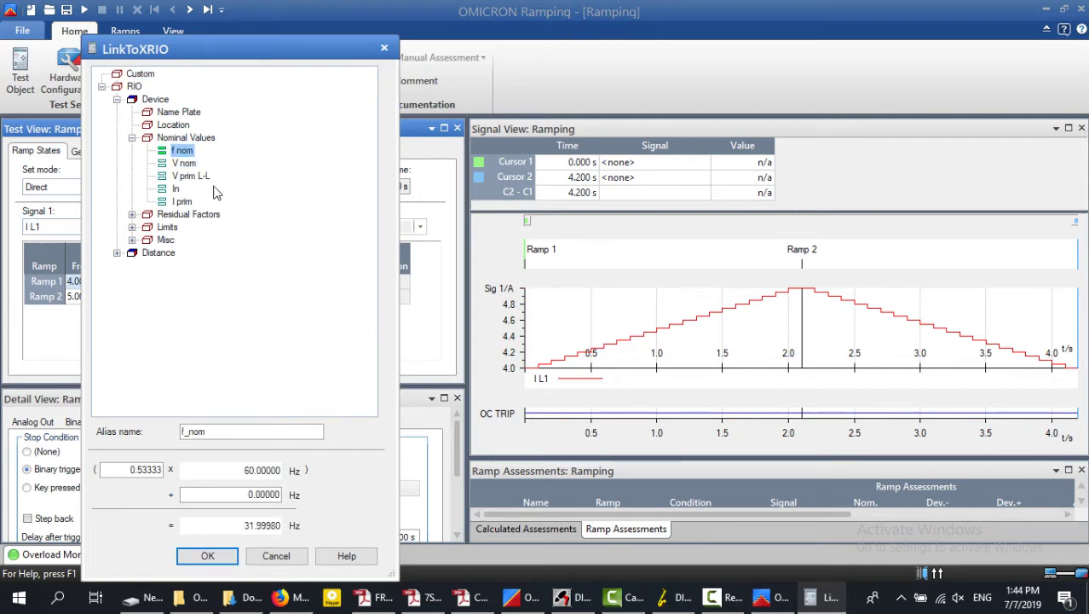
left_click(186, 163)
left_click(176, 189)
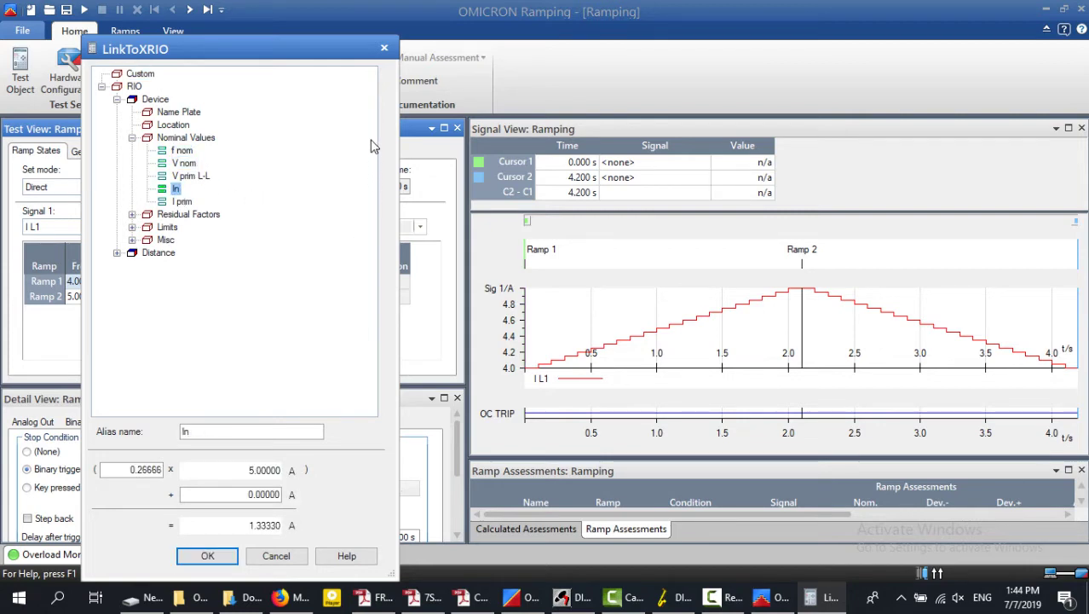
left_click(383, 48)
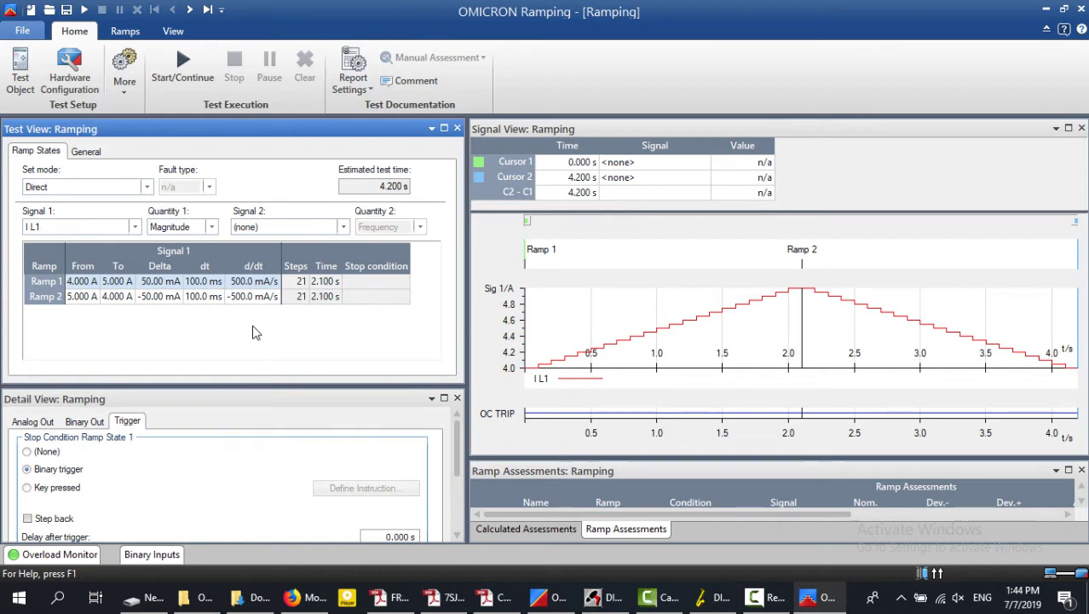
Maximize the test view and try the Line-Line and Symmetrical components set modes, with I 0 as signal 1.
left_click(444, 128)
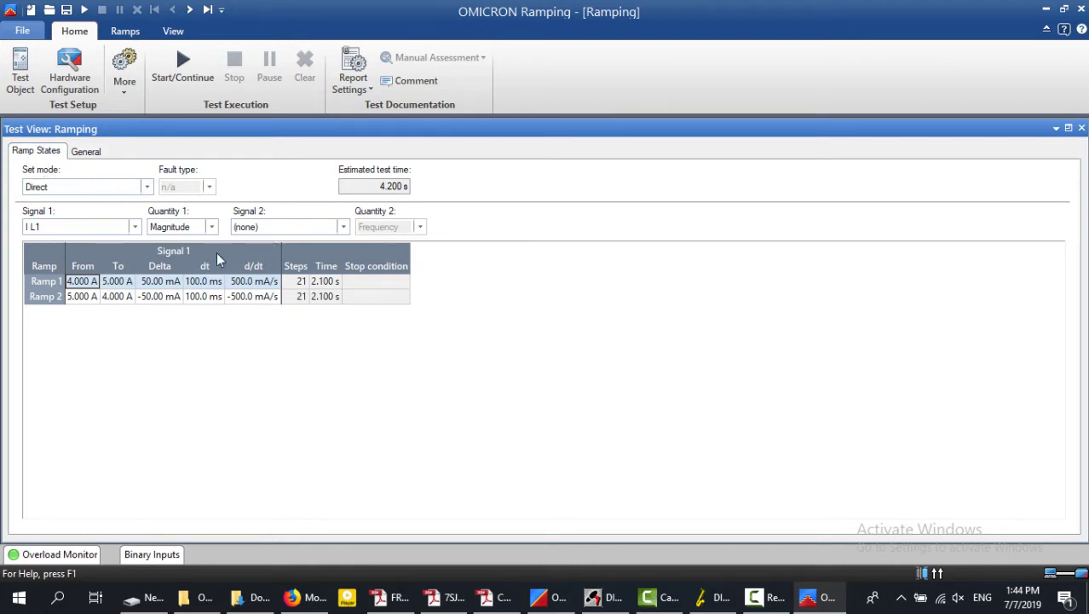
left_click(95, 187)
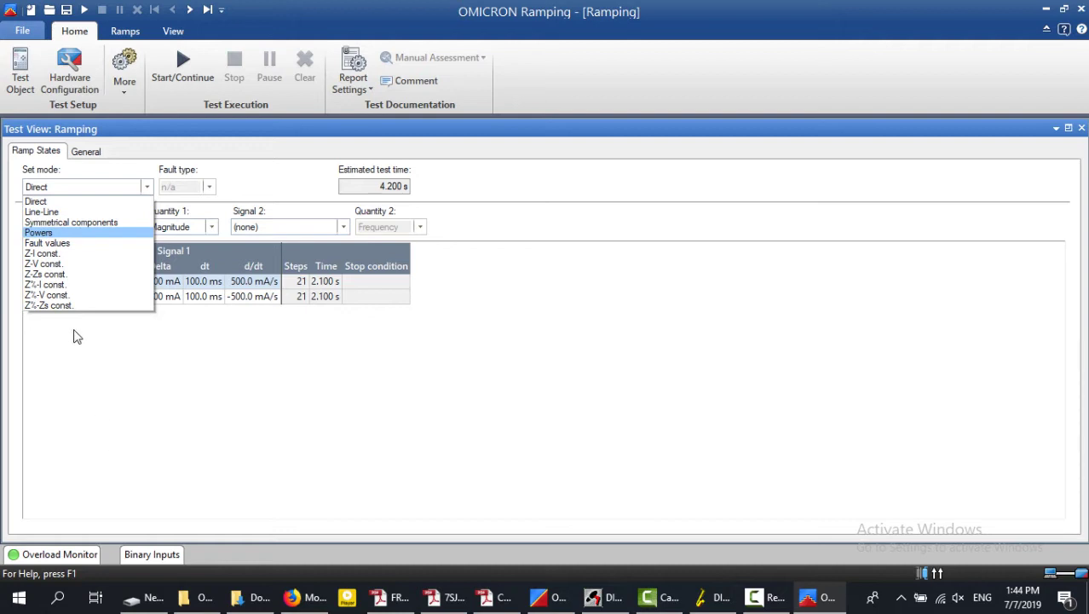
left_click(73, 213)
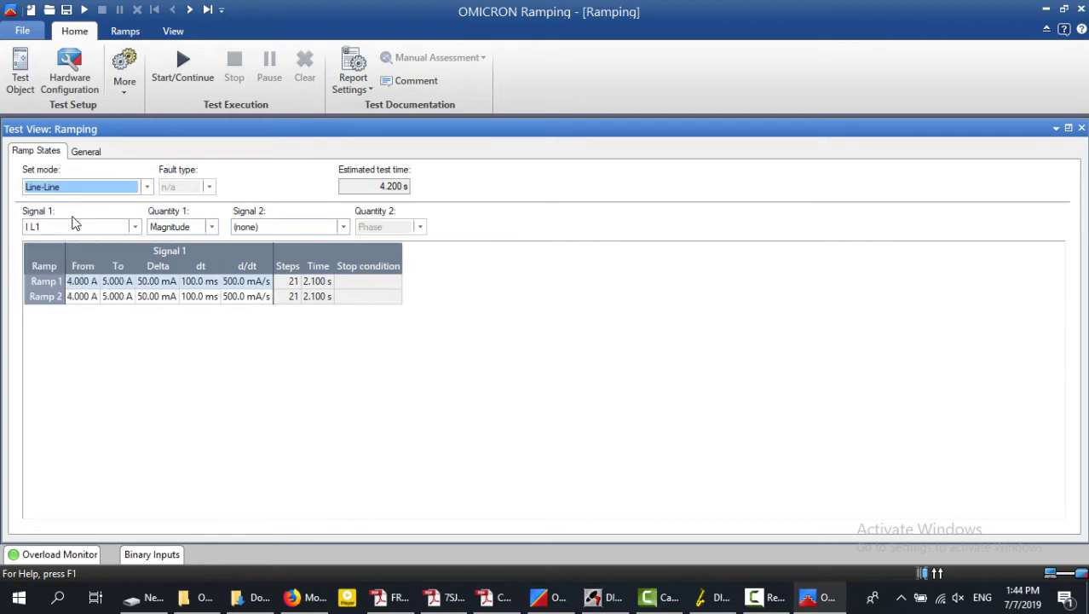
left_click(79, 190)
left_click(72, 230)
key("Down")
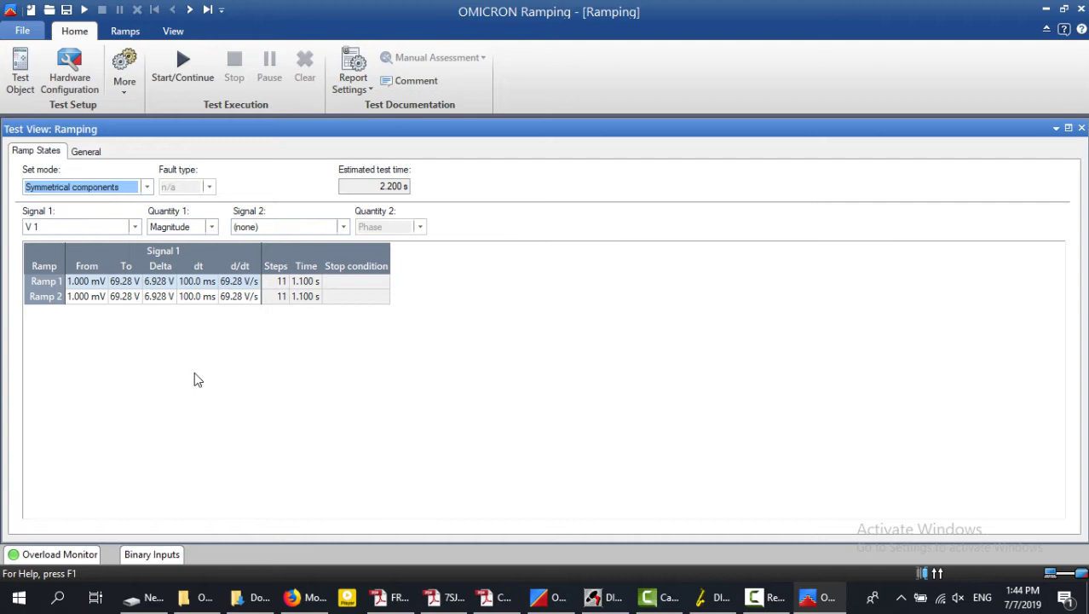
left_click(133, 228)
left_click(53, 295)
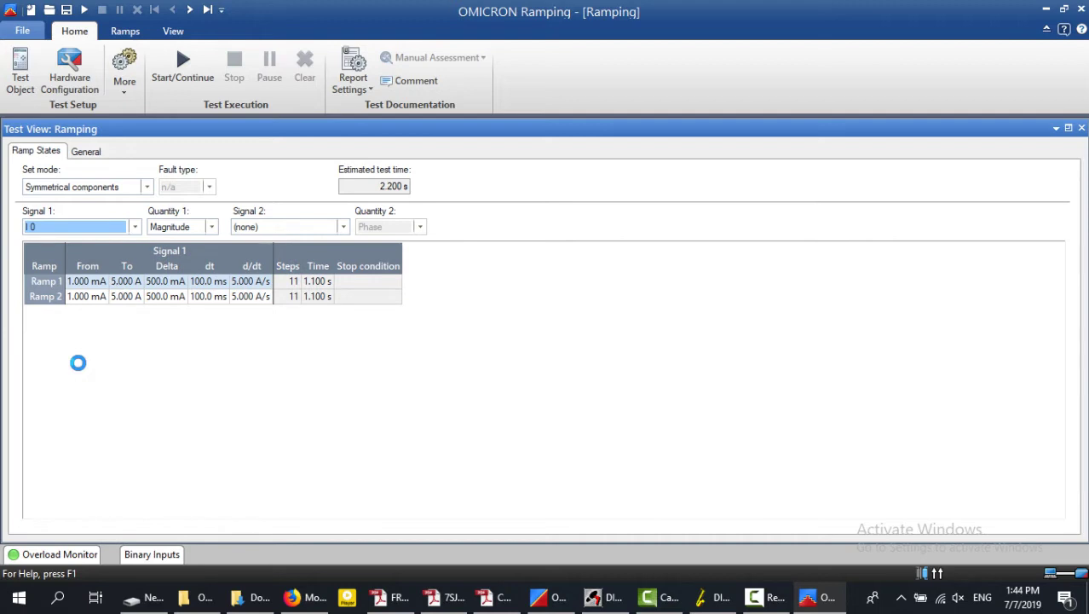
Try V 2 and V 0 as signal 1 in the Symmetrical components set mode.
left_click(147, 194)
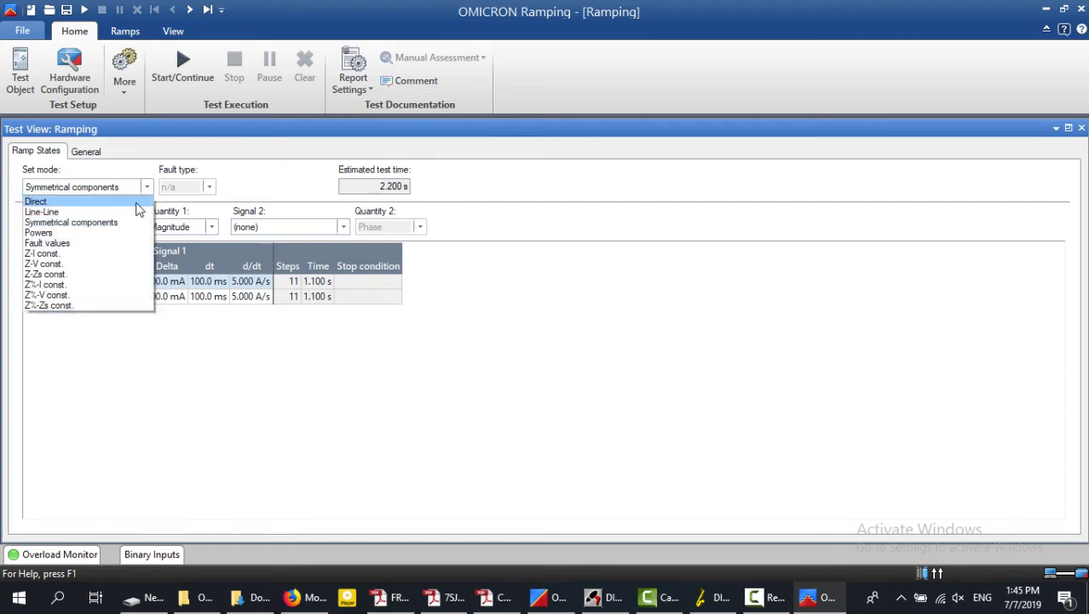
left_click(125, 224)
left_click(124, 225)
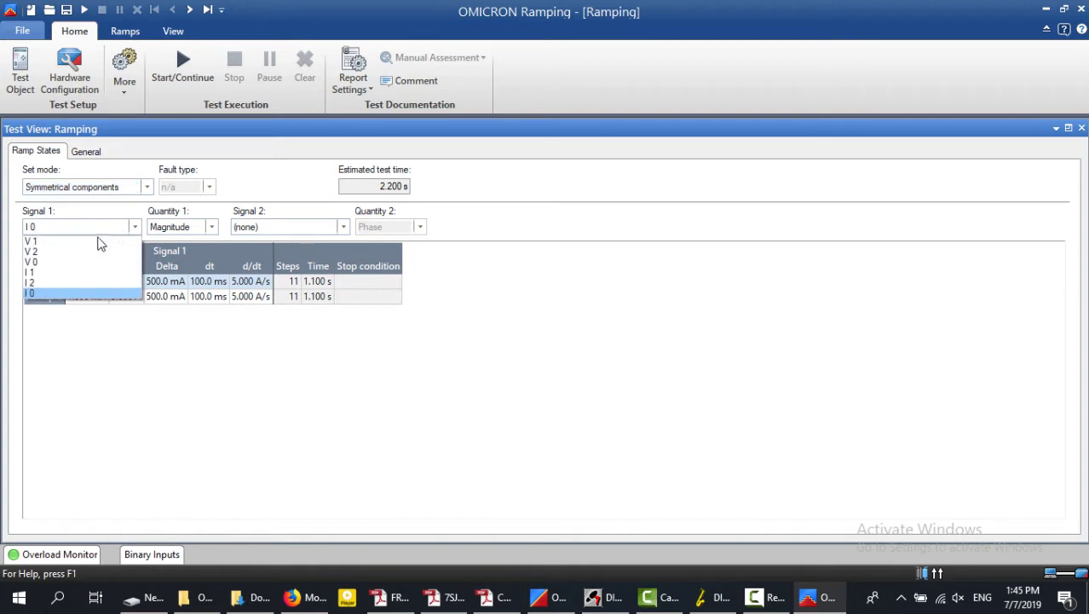
left_click(62, 256)
left_click(77, 227)
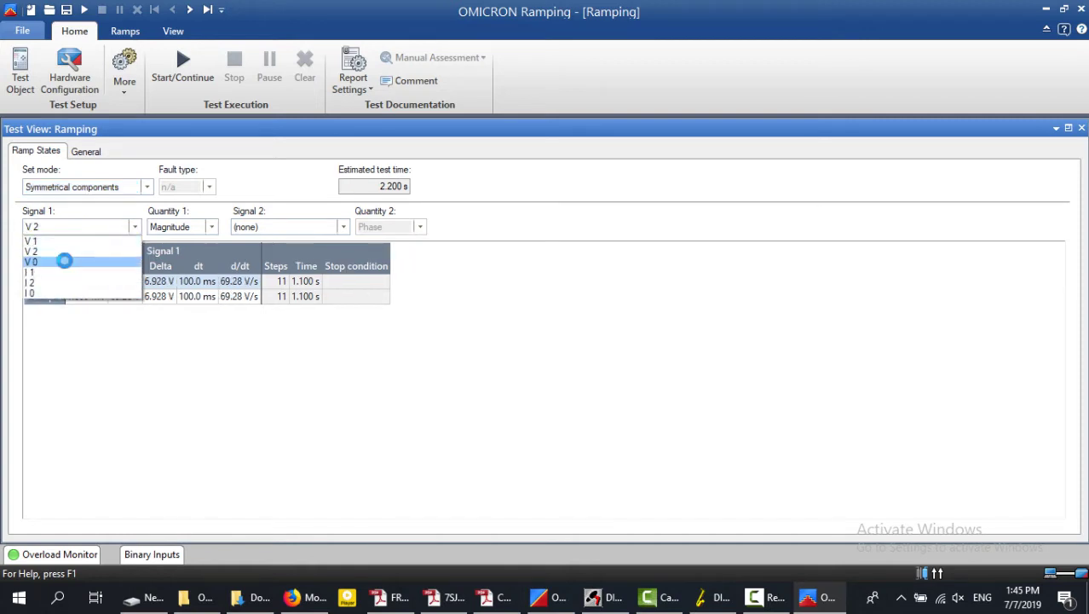
left_click(63, 258)
Try the Z-I const. and Powers set modes for the ramp states.
left_click(125, 189)
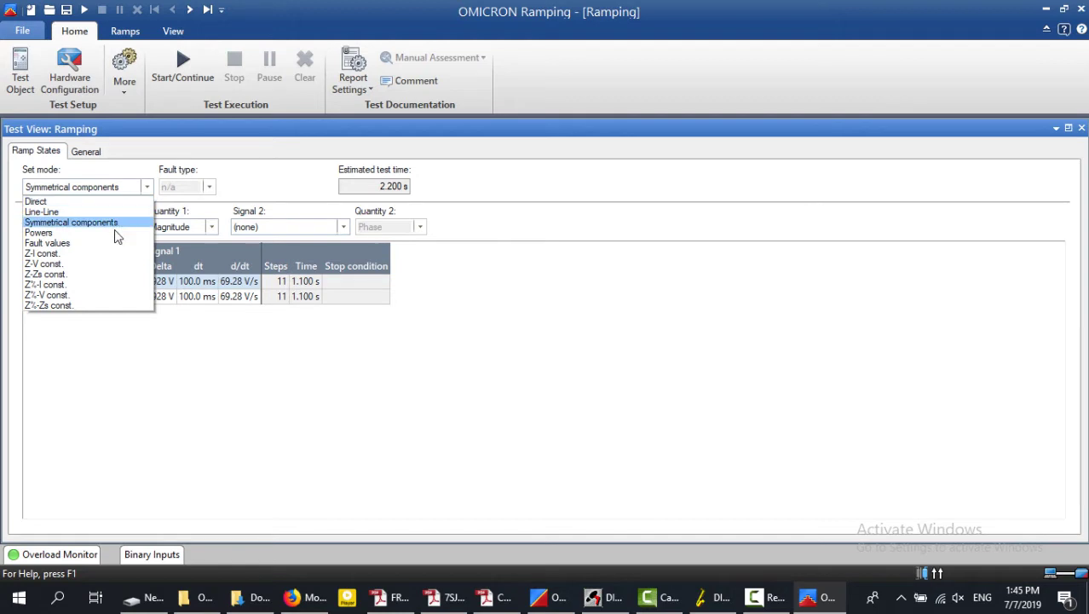
left_click(75, 254)
left_click(91, 188)
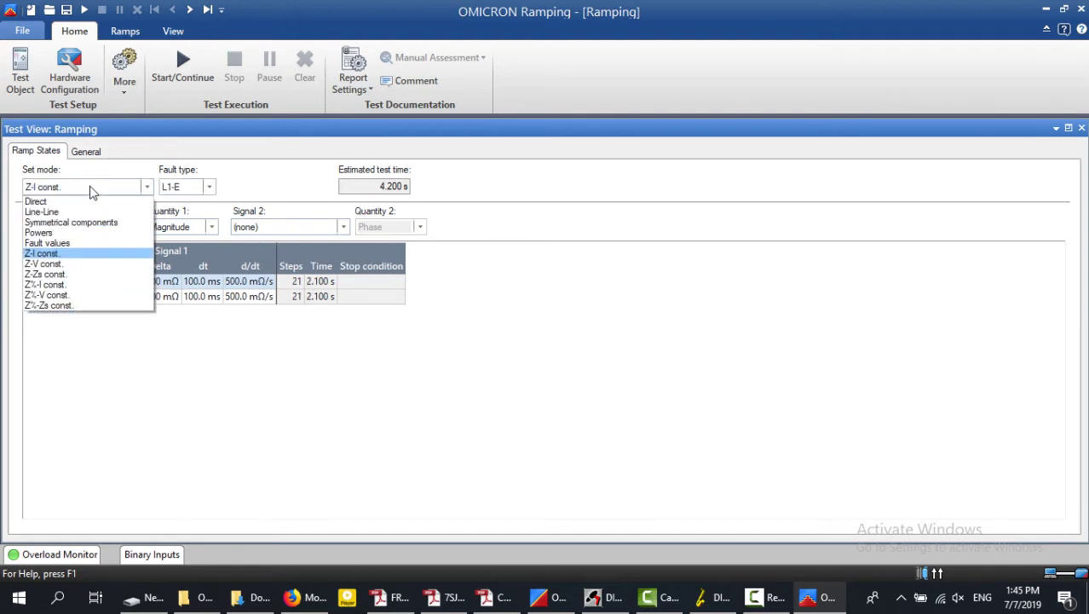
left_click(76, 232)
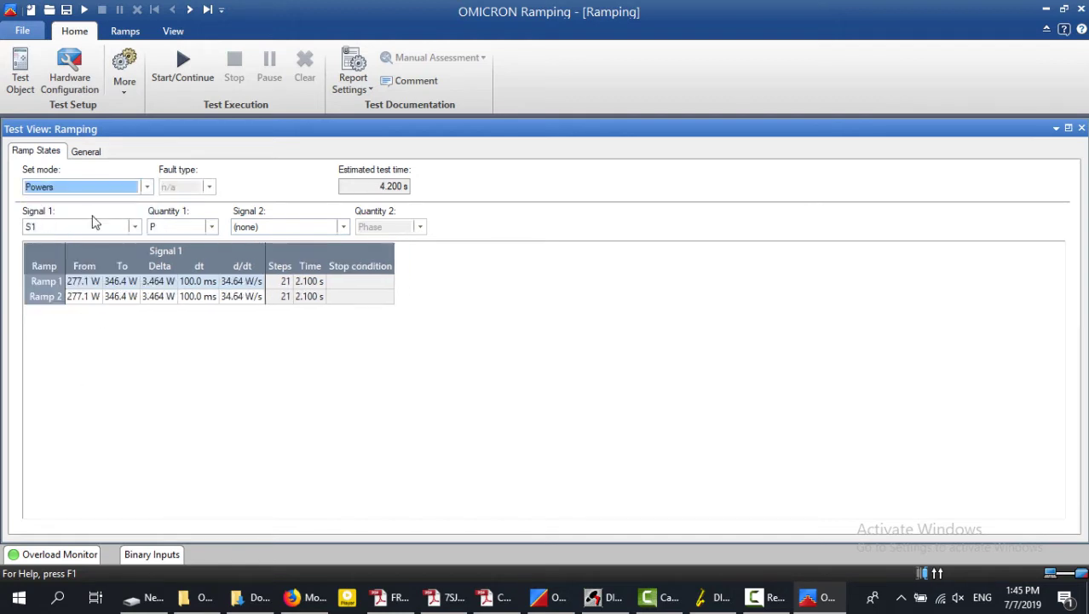
Set the ramp states to Direct mode and choose the three phase currents I L1, L2, L3 as signal 1.
left_click(93, 189)
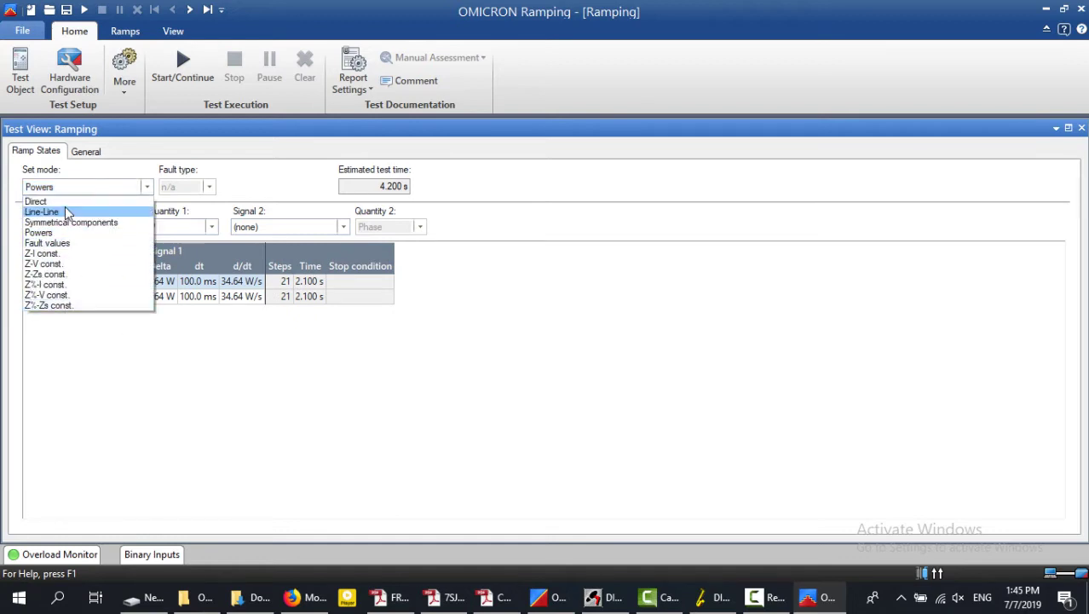
left_click(68, 203)
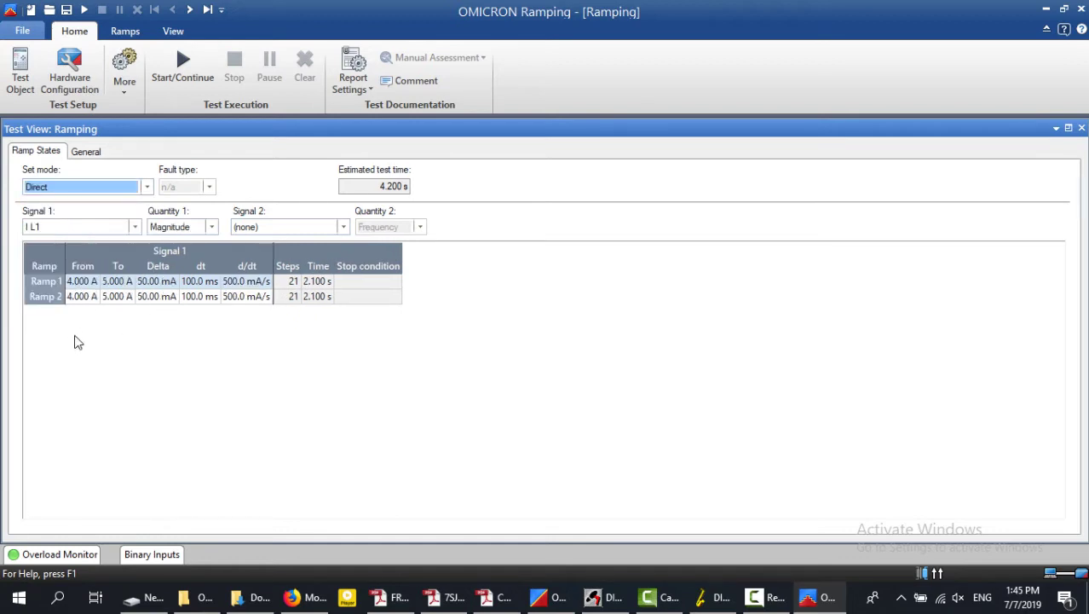
left_click(119, 227)
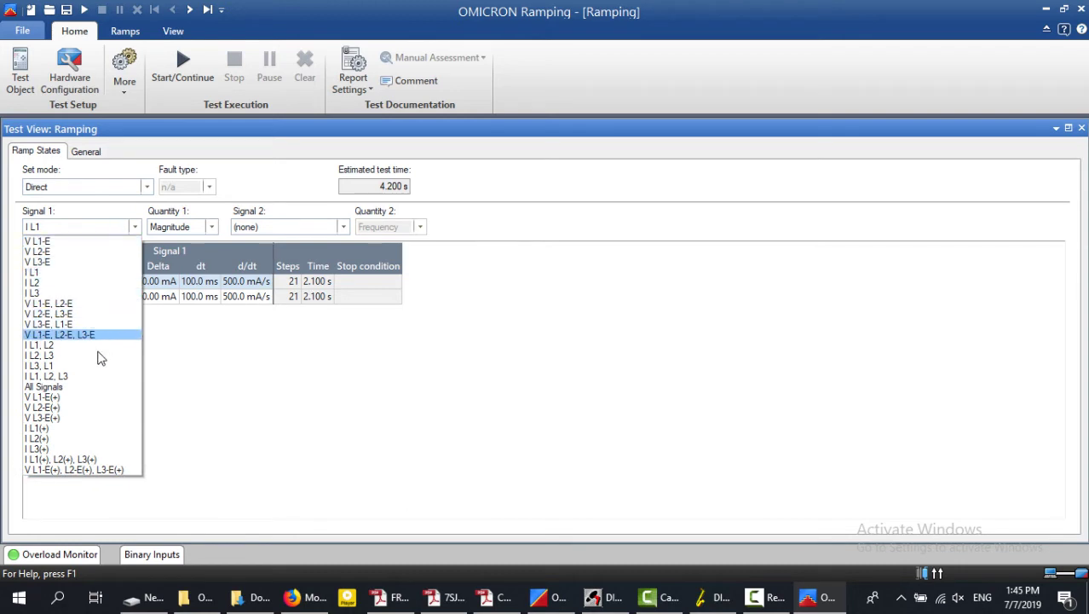
left_click(89, 376)
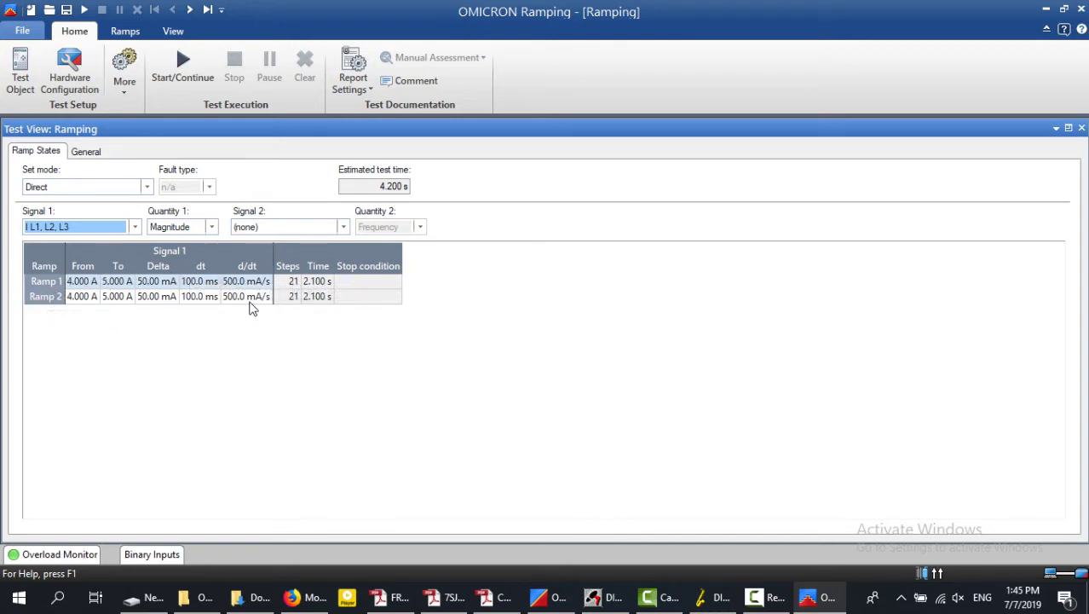
Set Ramp 1 to run from 0 A to 1.5 A.
left_click(94, 286)
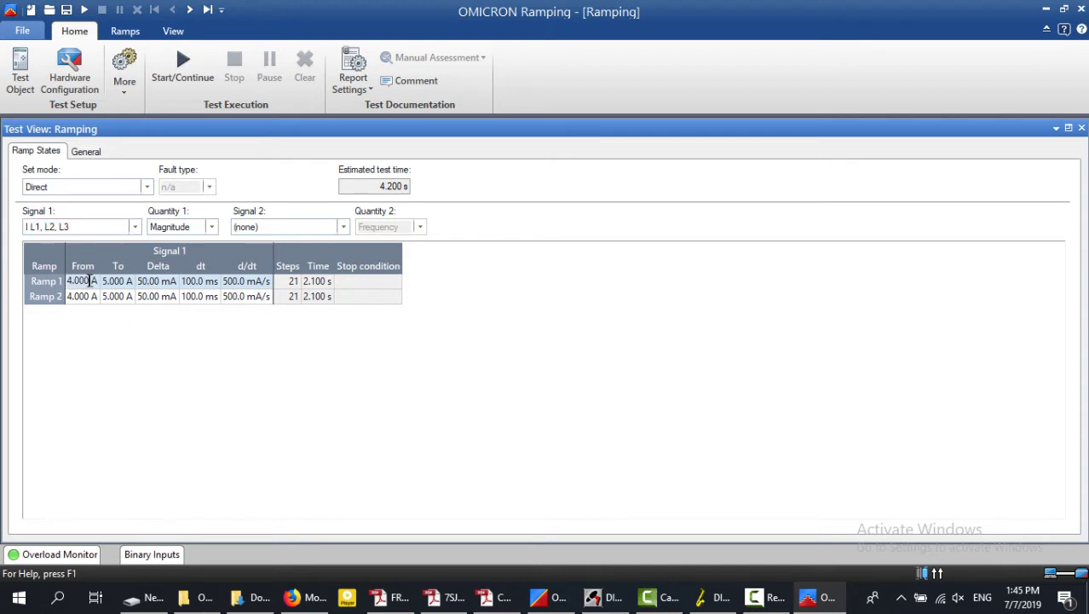
type("0")
key("Tab")
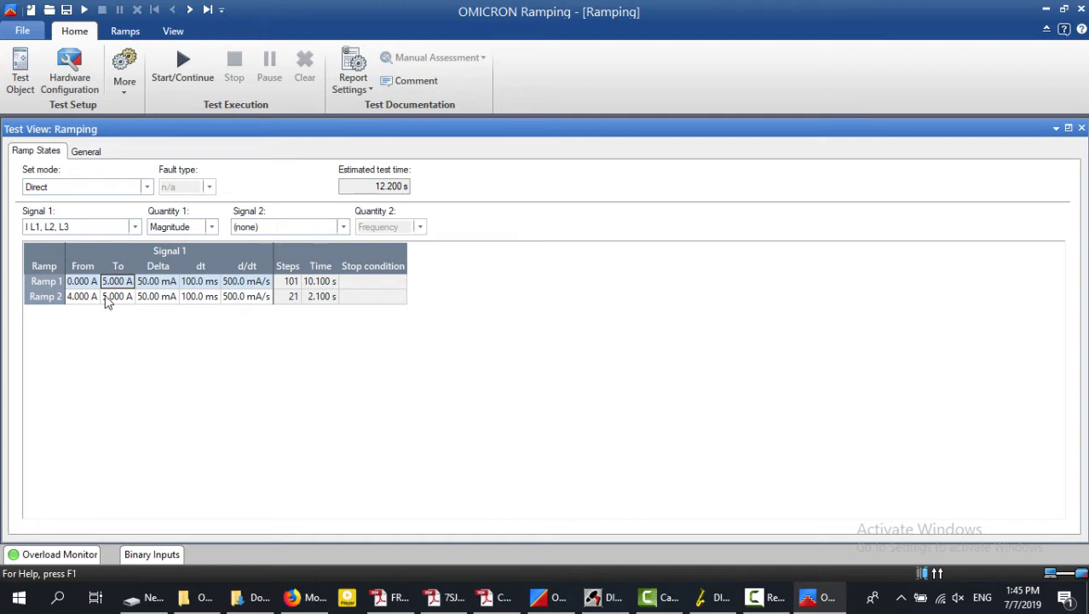
left_click_drag(124, 281, 53, 292)
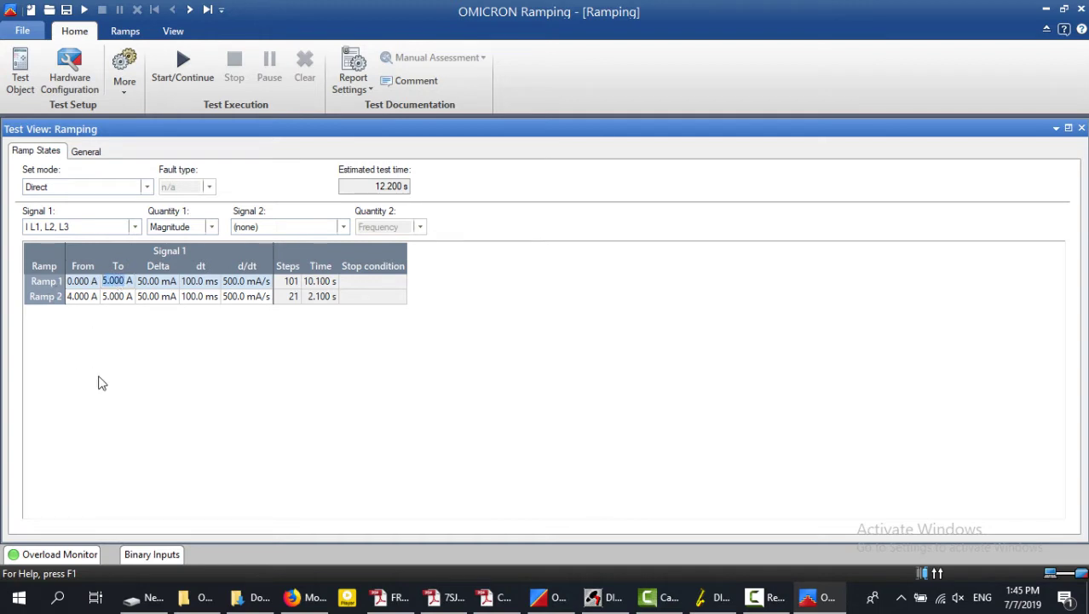
type("1.5")
key("Tab")
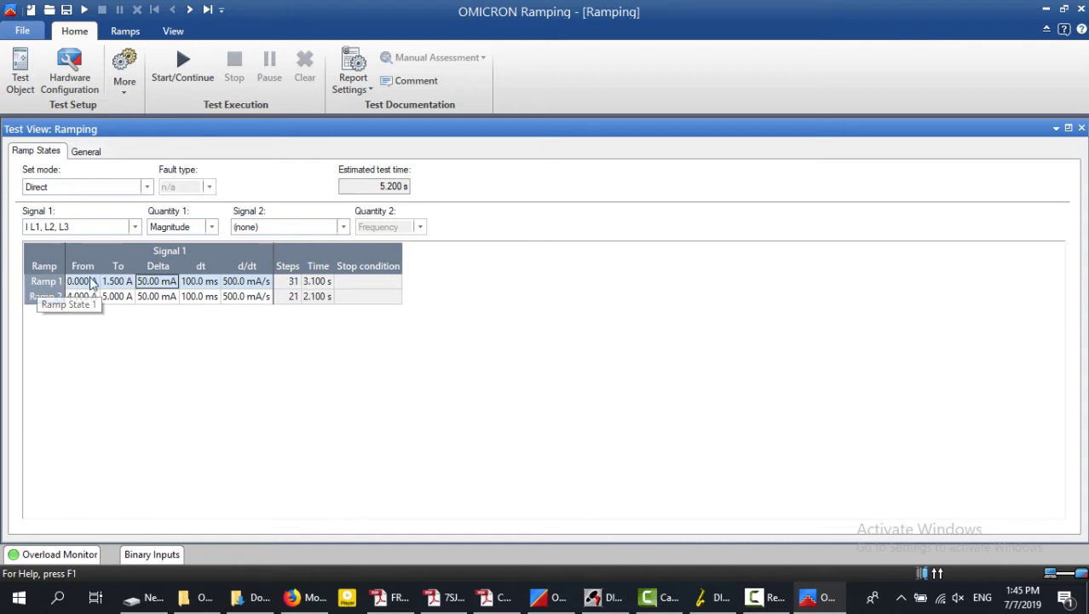
Set the current delta of Ramp 1 to 100 mA.
left_click(157, 284)
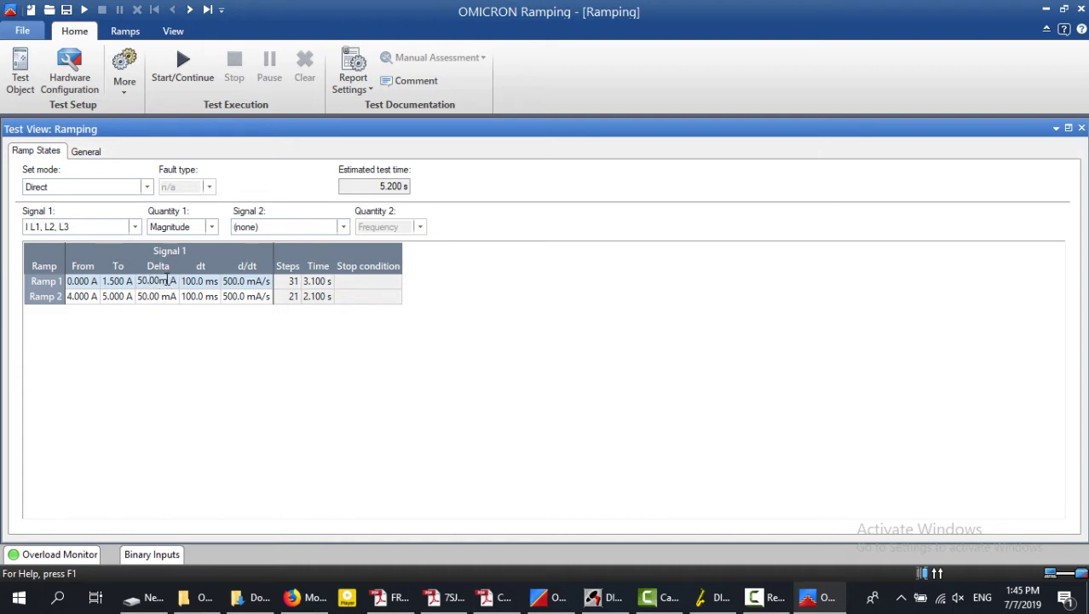
double_click(145, 284)
type("100m")
key("Tab")
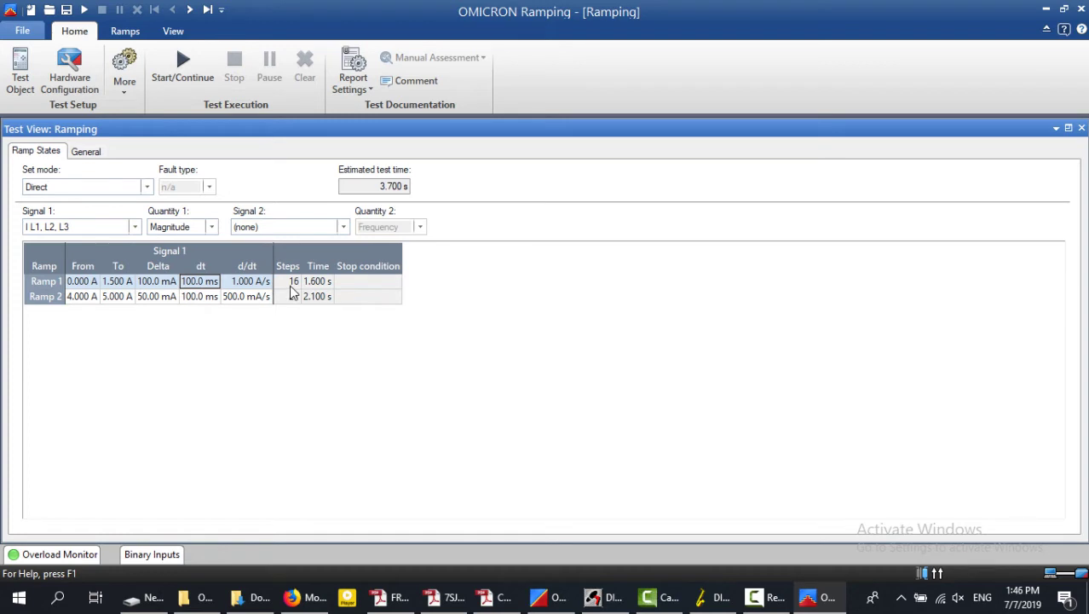
Try a delta of 200 mA for Ramp 1 and restore it to 100 mA.
left_click(161, 284)
double_click(156, 283)
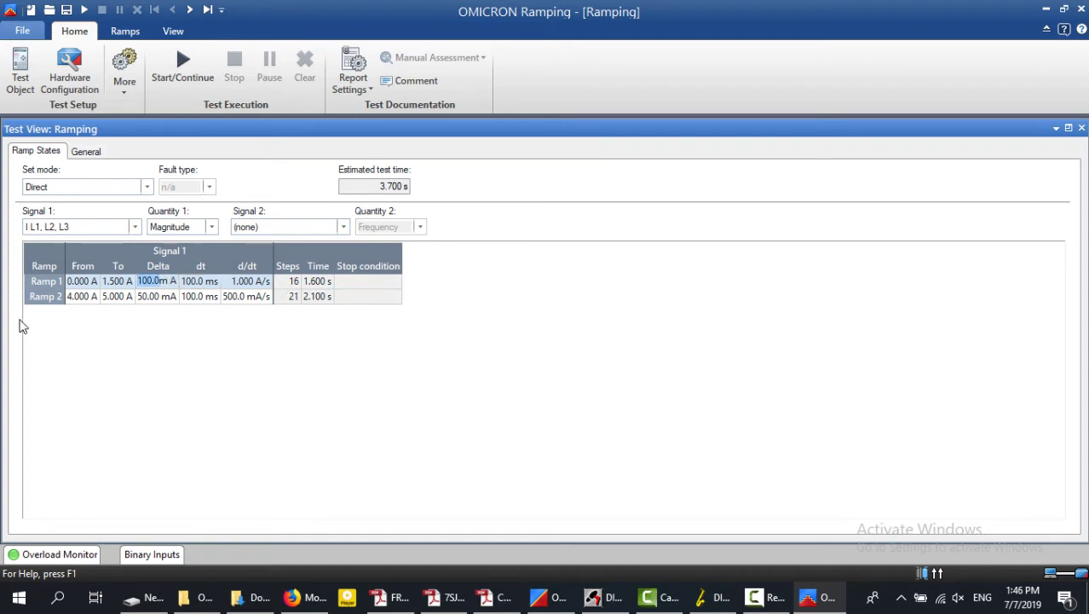
type("200")
key("Tab")
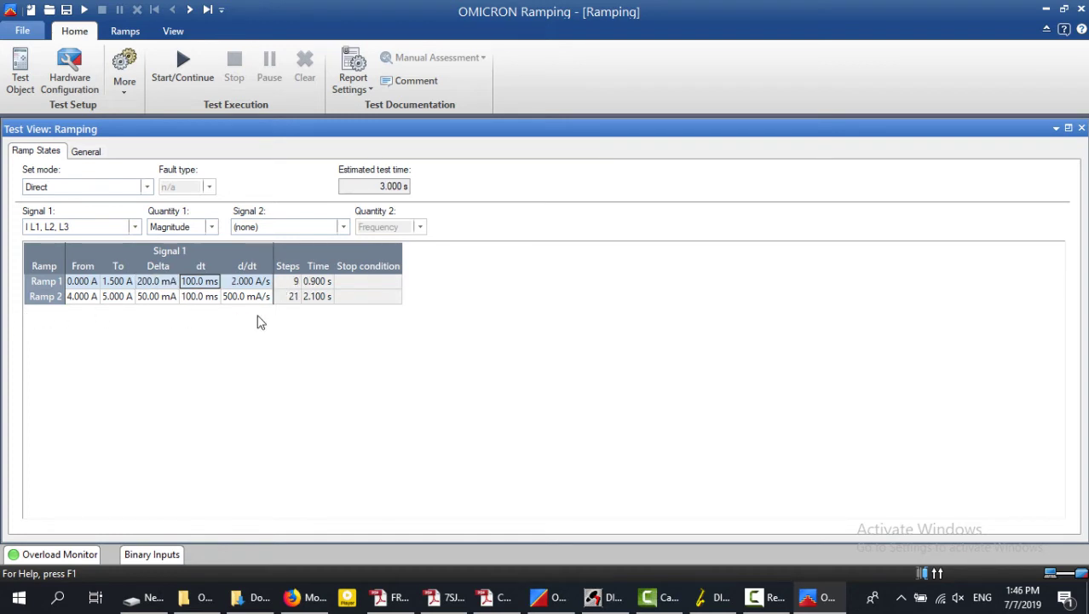
left_click(169, 284)
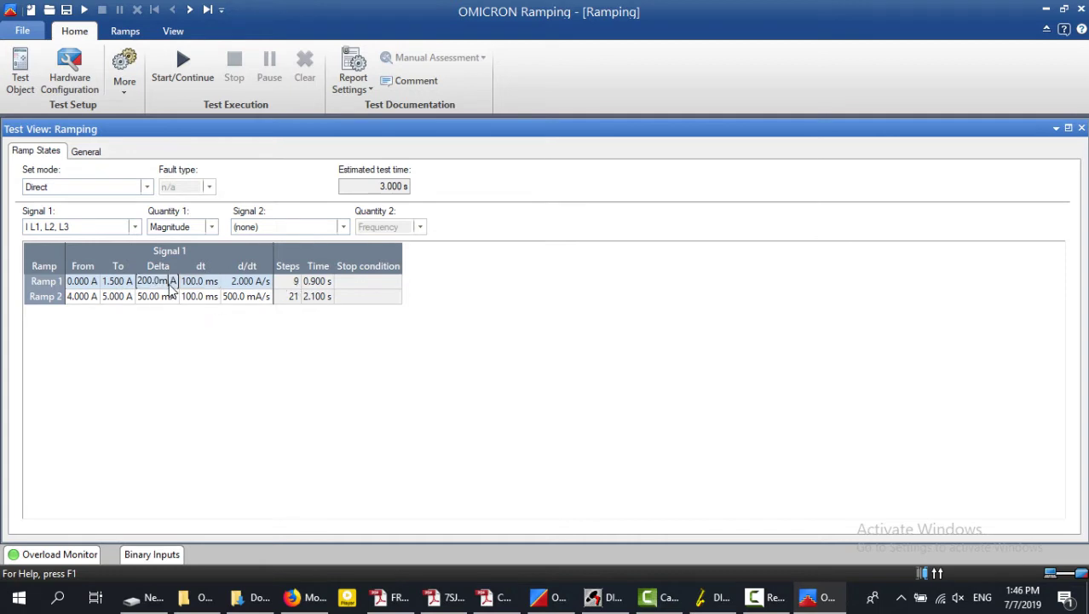
left_click_drag(162, 284, 118, 430)
type("100")
key("Tab")
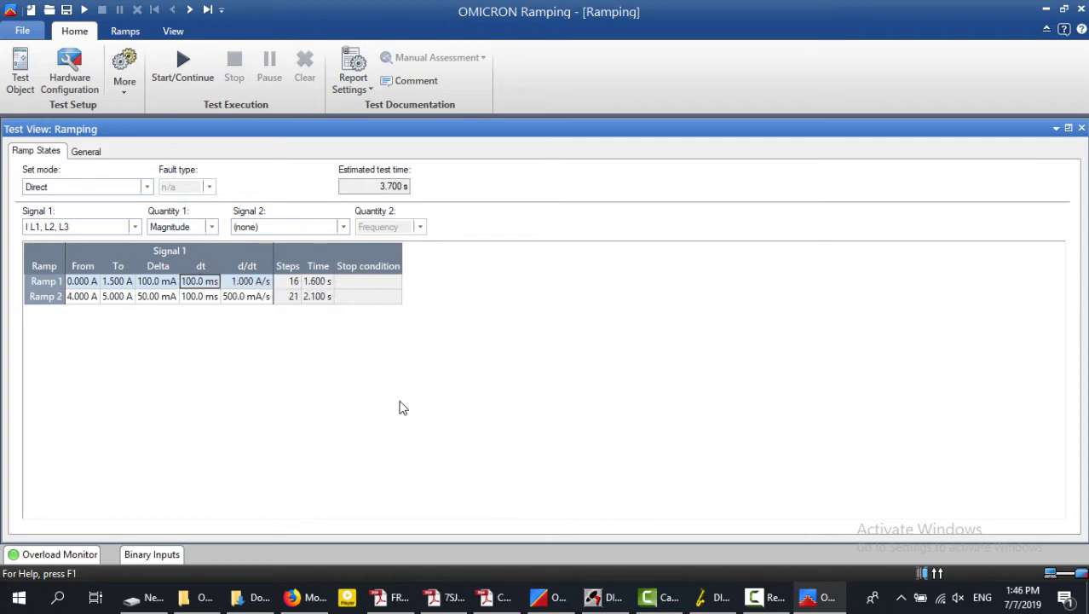
Switch to DIGSI and set the relay's phase overcurrent T I> Time Delay (1205) to 0.05 sec.
left_click(699, 601)
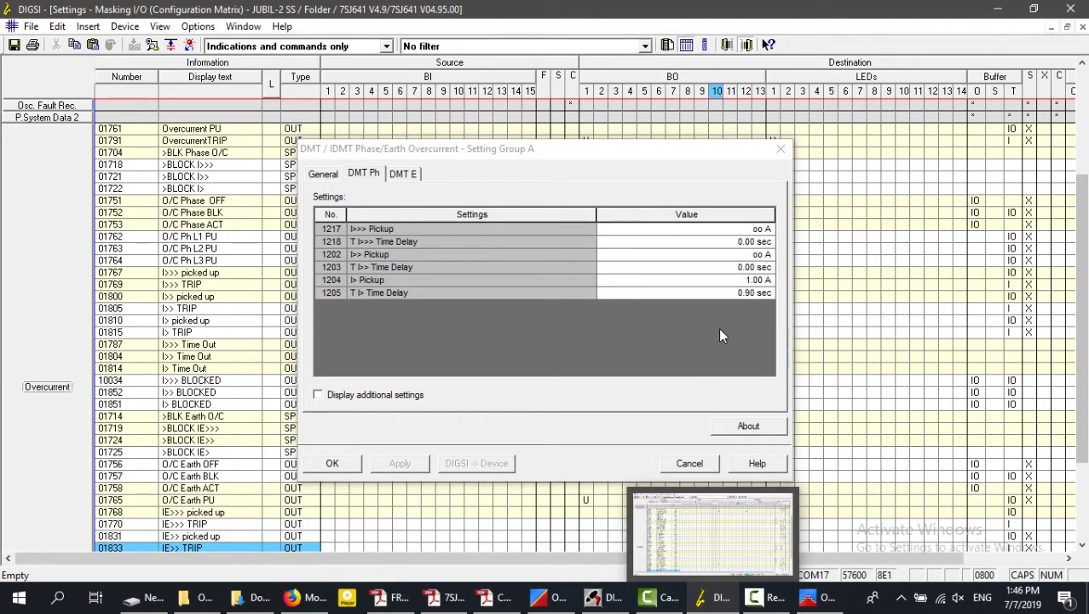
left_click(755, 292)
double_click(754, 293)
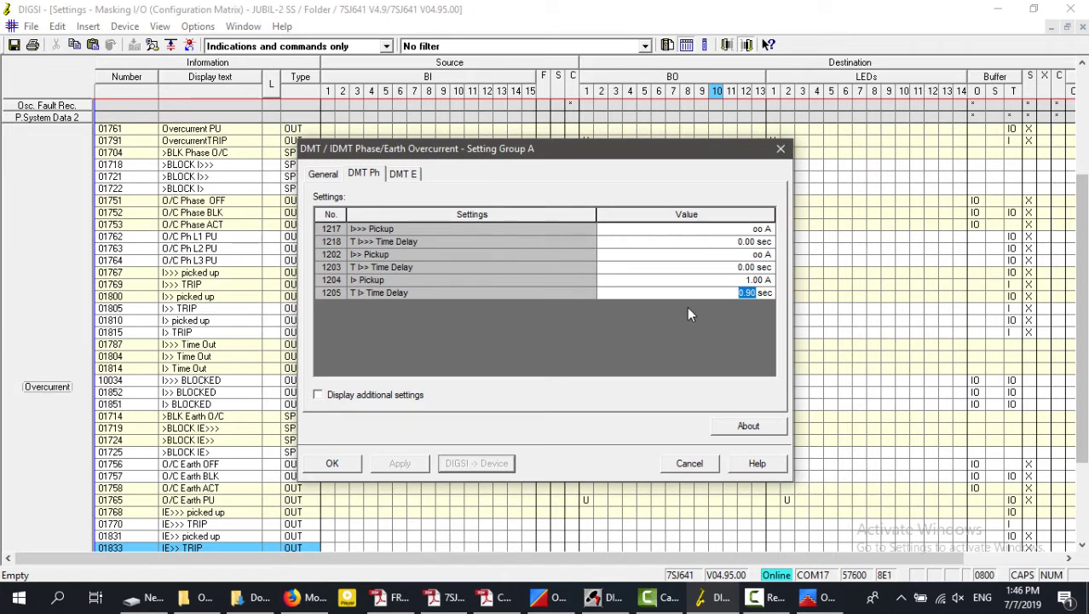
type("0.05")
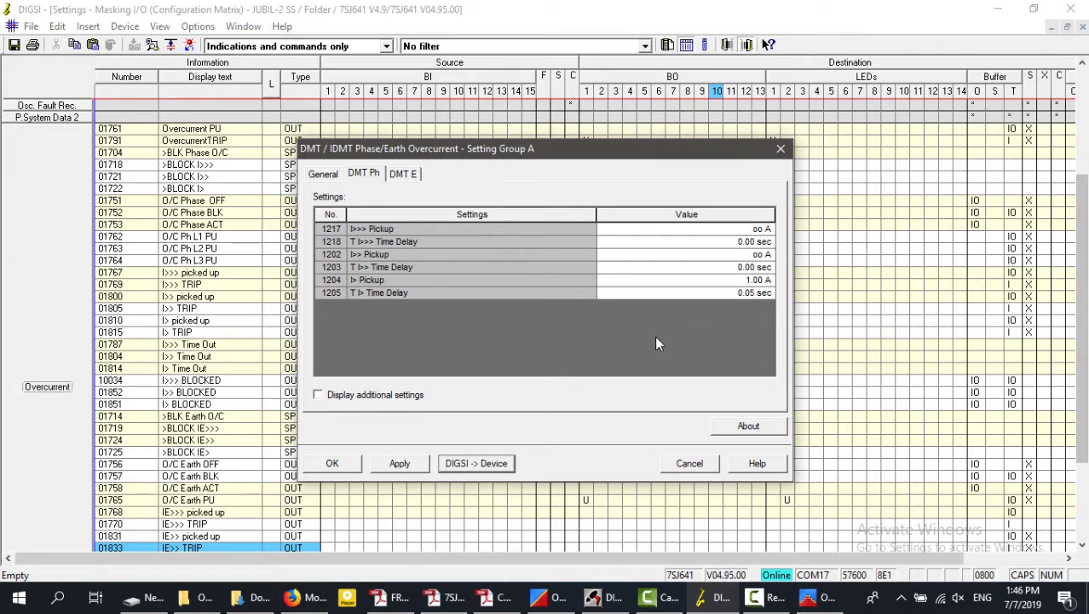
Transfer the phase overcurrent settings to the relay, entering the password for single parameters.
left_click(479, 465)
type("000")
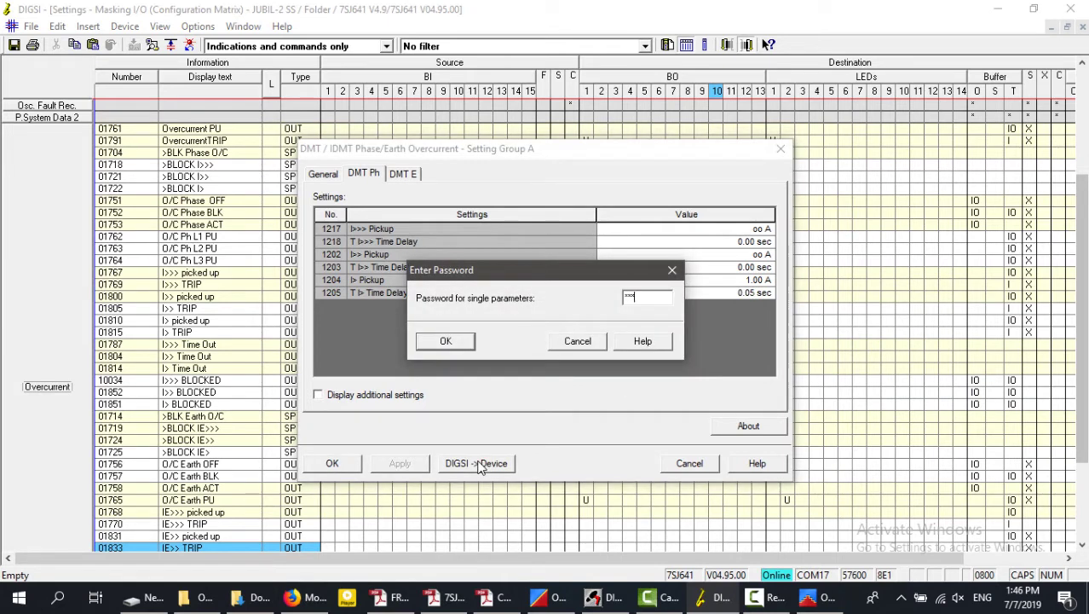
key("Return")
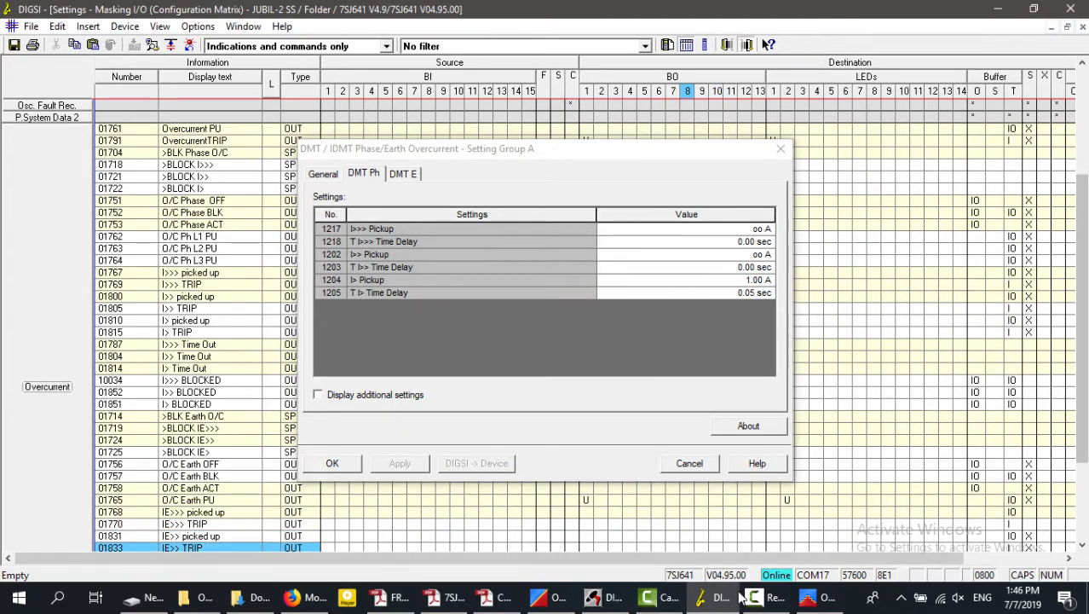
Switch to OMICRON Ramping and set Ramp 2 to run from 1.5 A to 0 A.
left_click(816, 597)
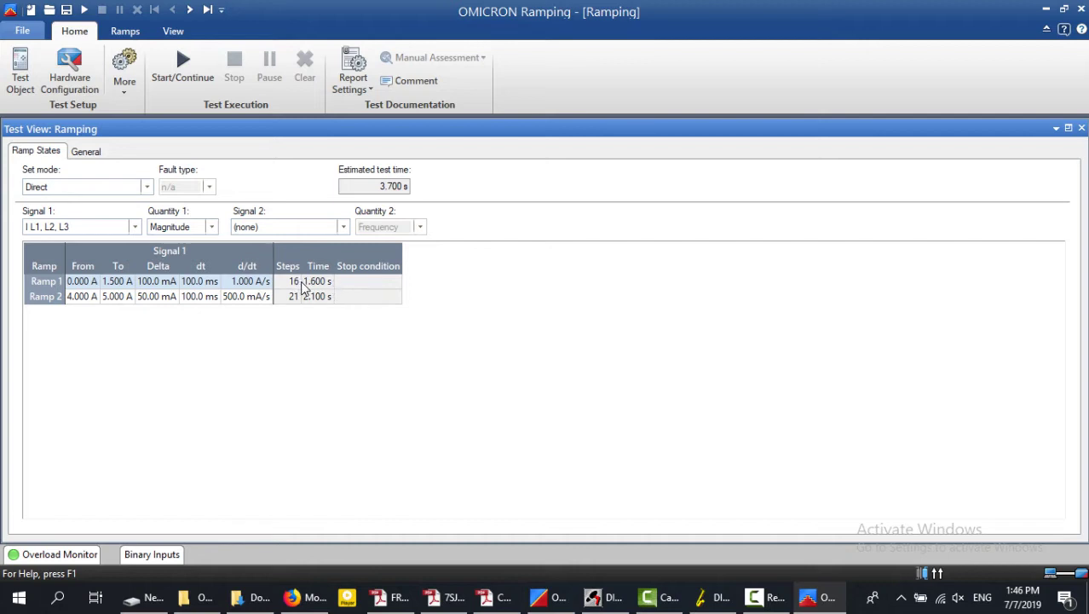
left_click(86, 299)
double_click(90, 299)
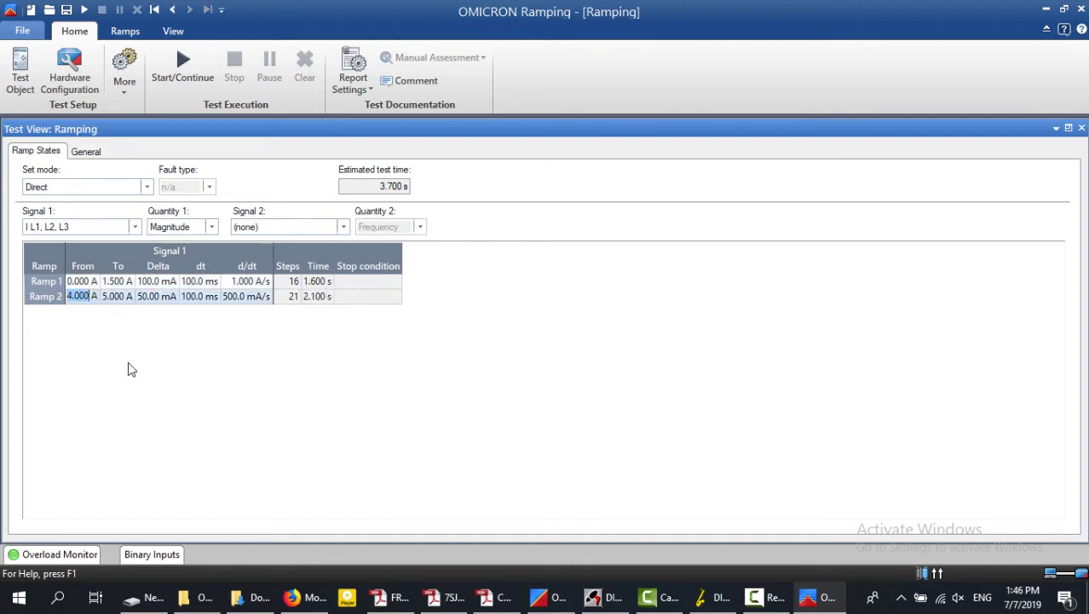
type("1.5")
key("Tab")
type("0")
key("Tab")
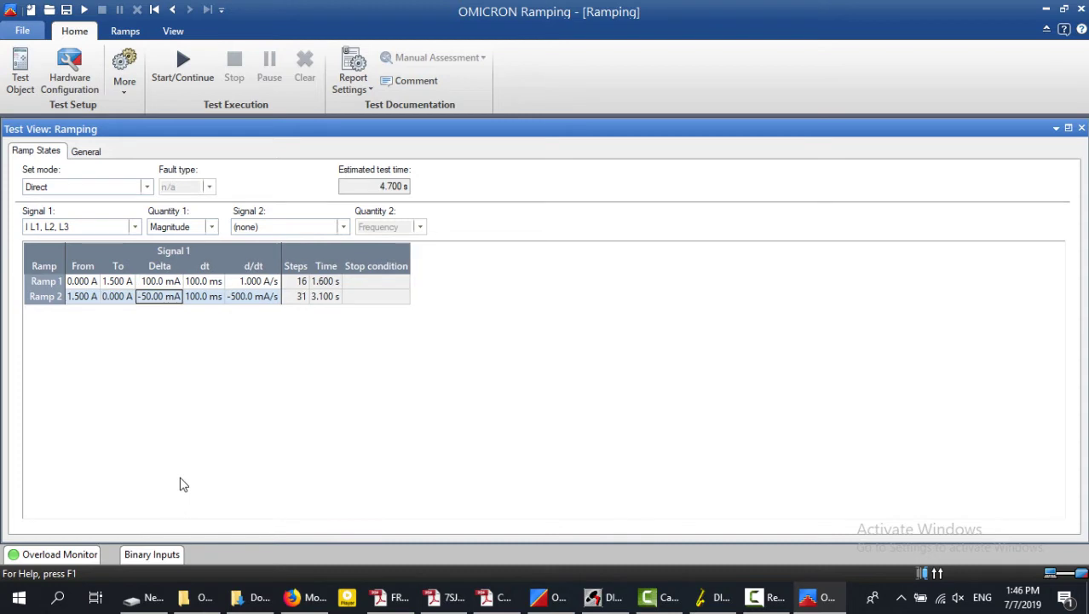
Set the current delta of Ramp 2 to -100 mA.
left_click(154, 295)
type("100")
key("Tab")
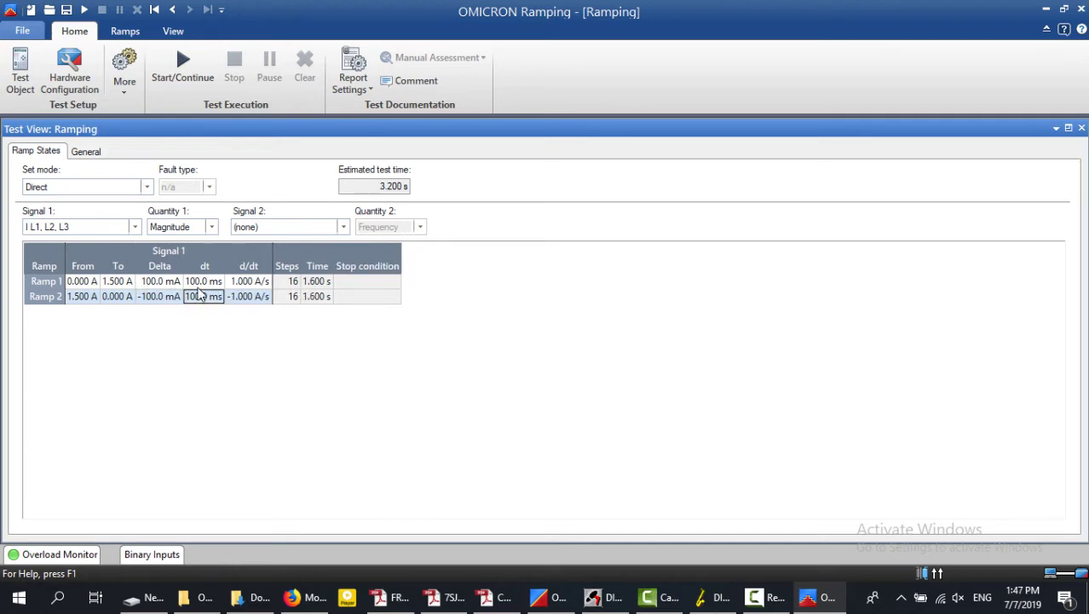
Review the step duration of both ramps and the estimated test time, and return to the multi-view layout.
left_click(47, 283)
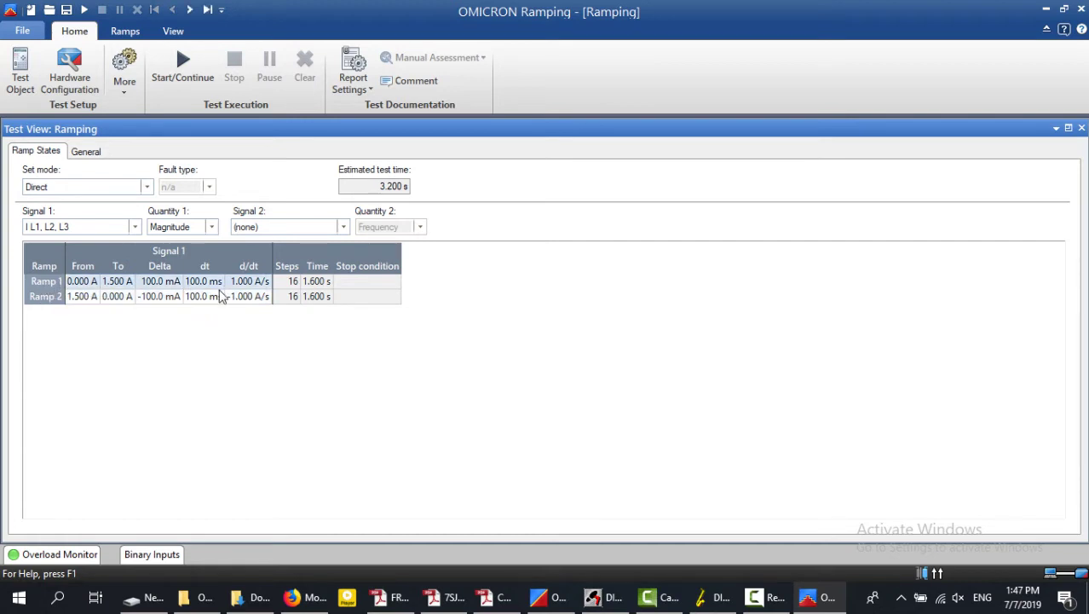
left_click(48, 297)
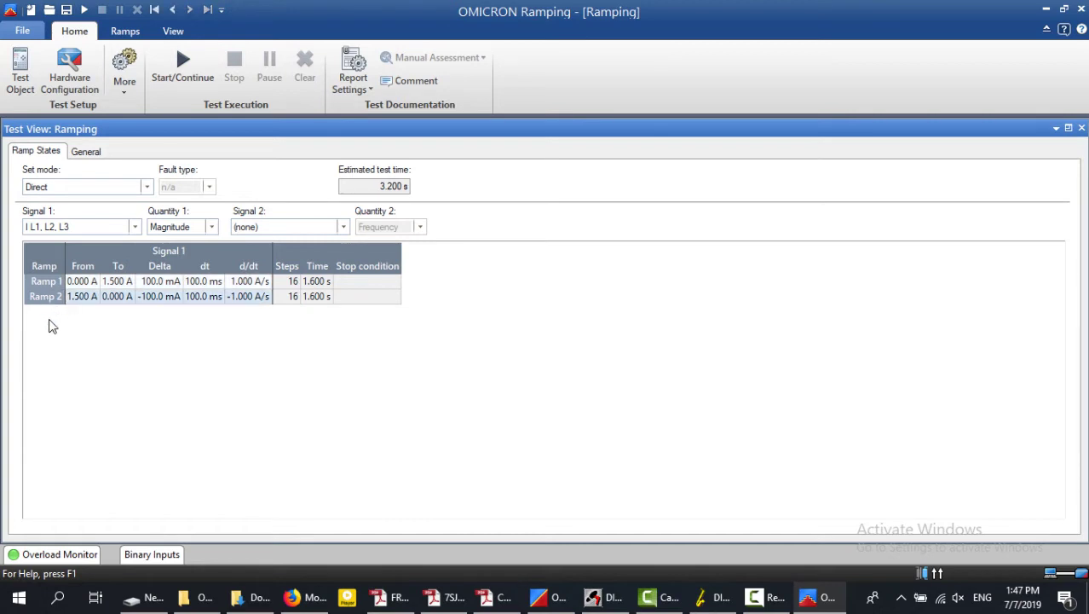
left_click(205, 300)
left_click(209, 298)
left_click(45, 286)
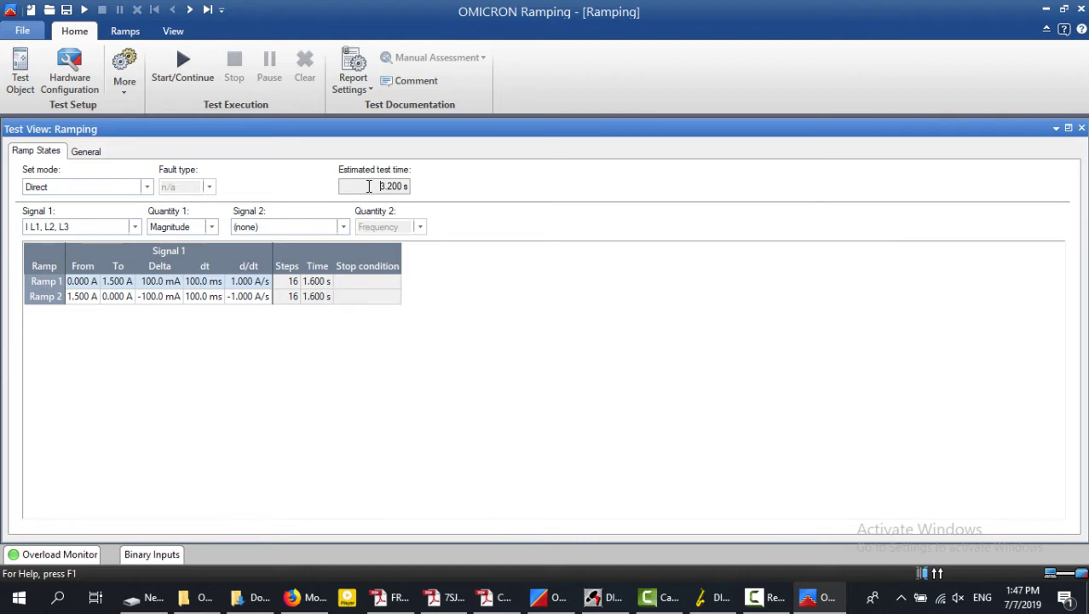
left_click_drag(369, 186, 495, 189)
left_click(1068, 128)
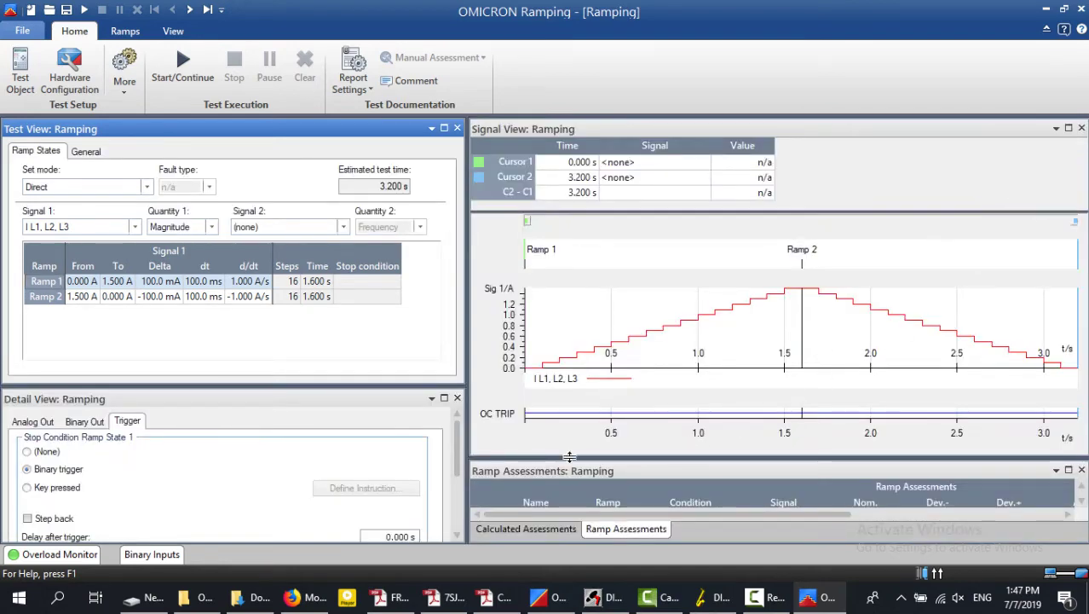
Examine the trigger settings and the analog output voltage magnitudes of Ramp State 1 in the enlarged Detail View.
left_click(444, 398)
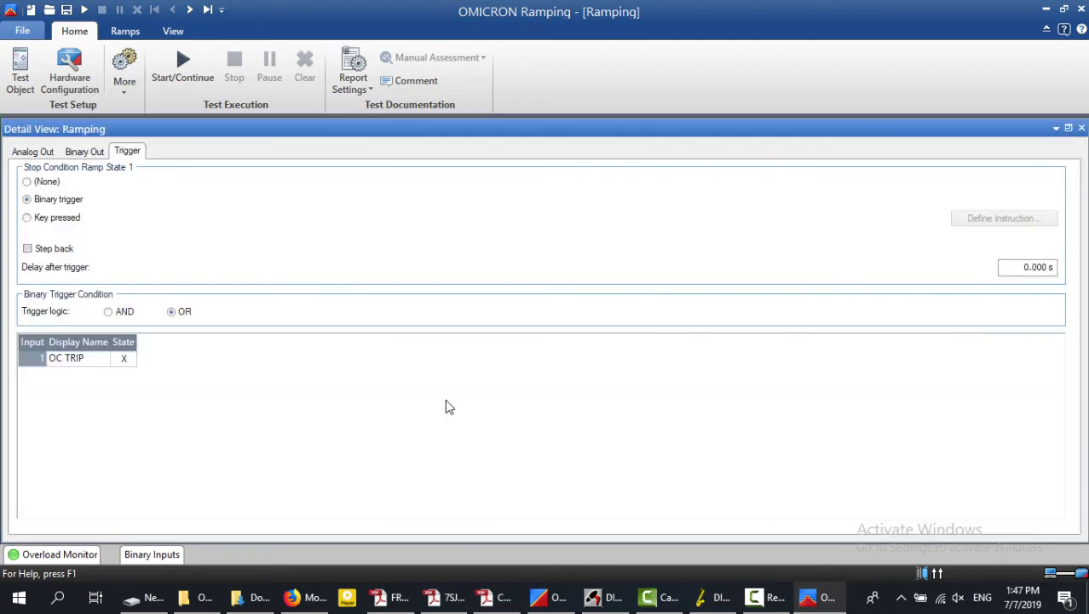
left_click(20, 154)
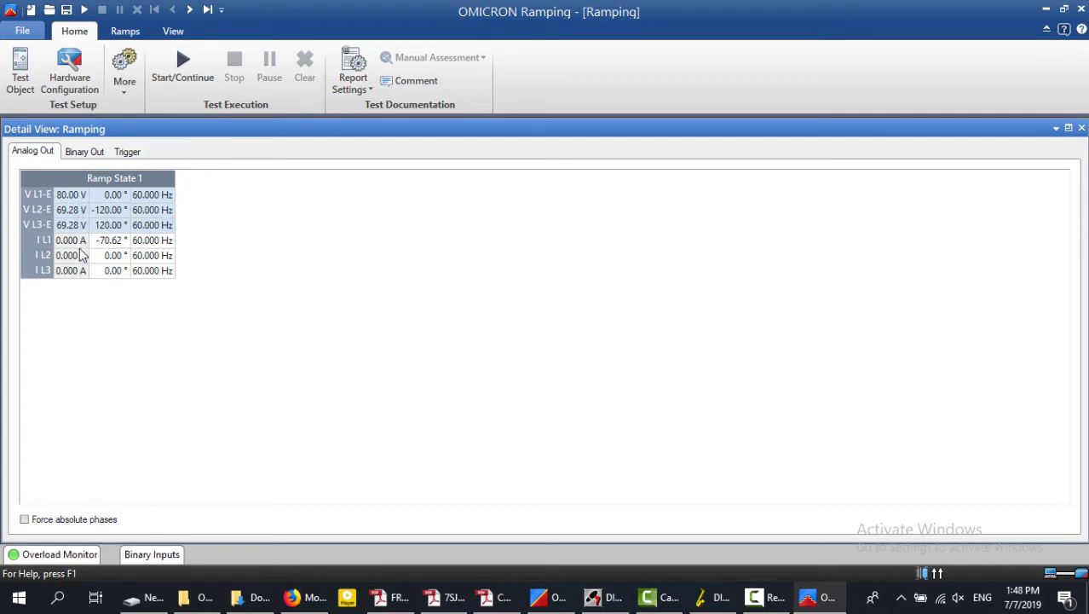
left_click(70, 195)
double_click(67, 195)
left_click(73, 209)
double_click(73, 225)
left_click(1069, 128)
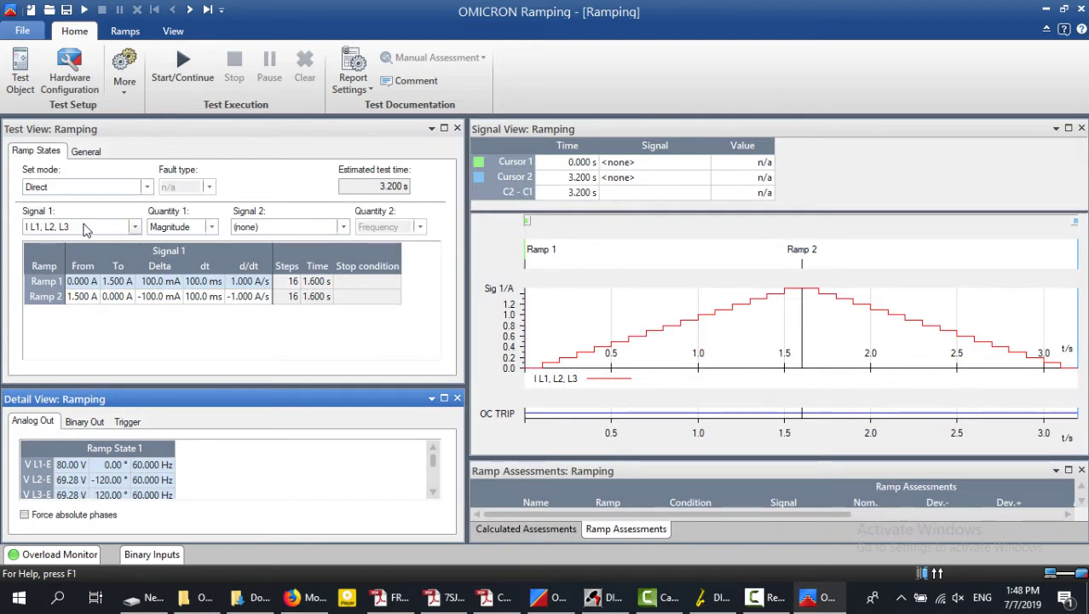
Try V L1-E as Signal 2 with Magnitude as its ramped quantity.
left_click(281, 229)
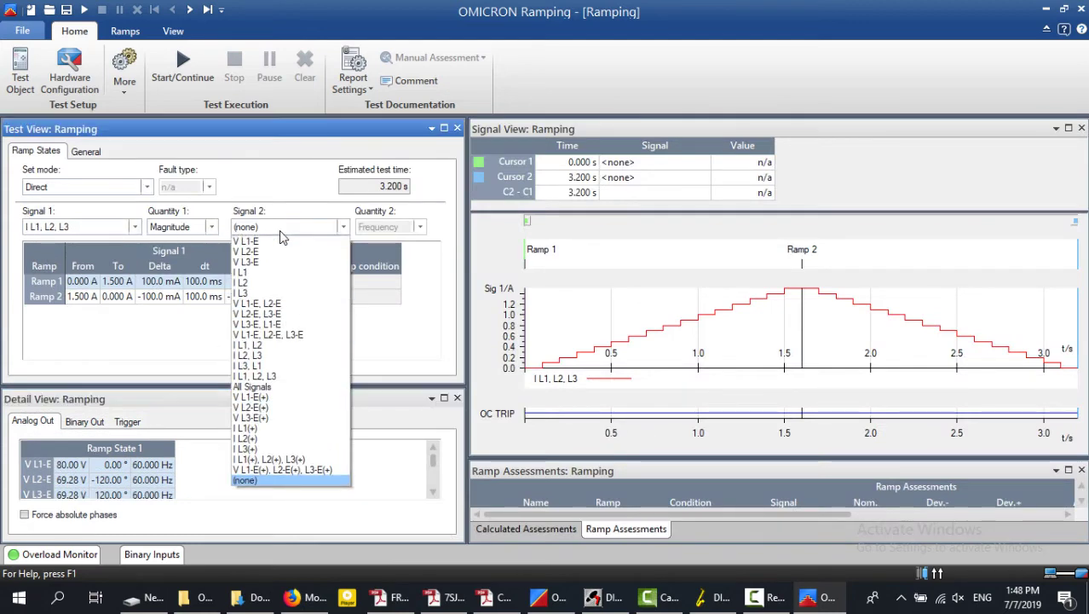
left_click(255, 241)
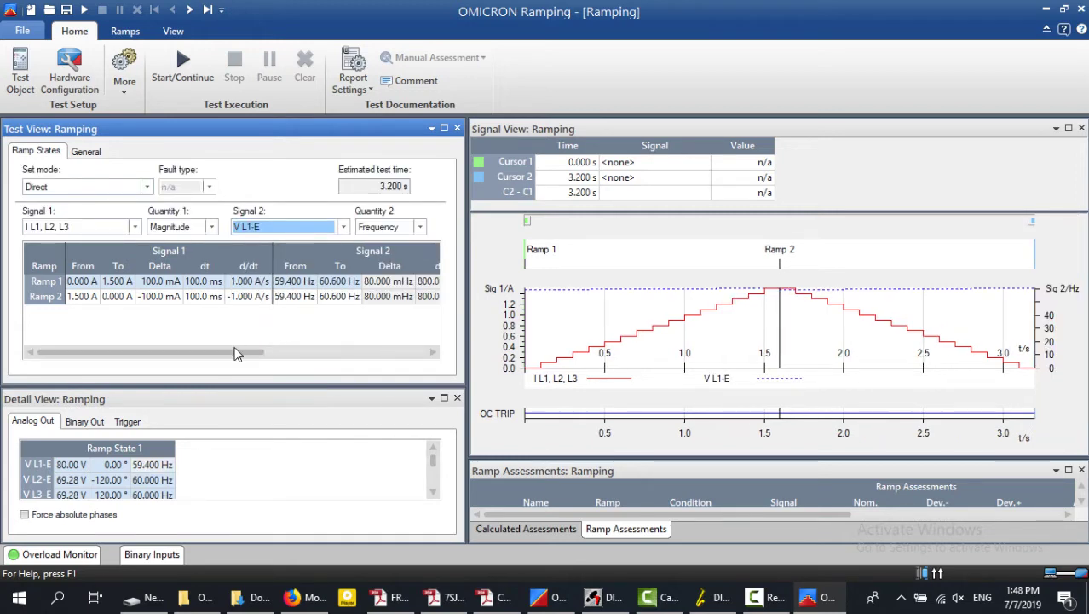
left_click_drag(218, 356, 279, 356)
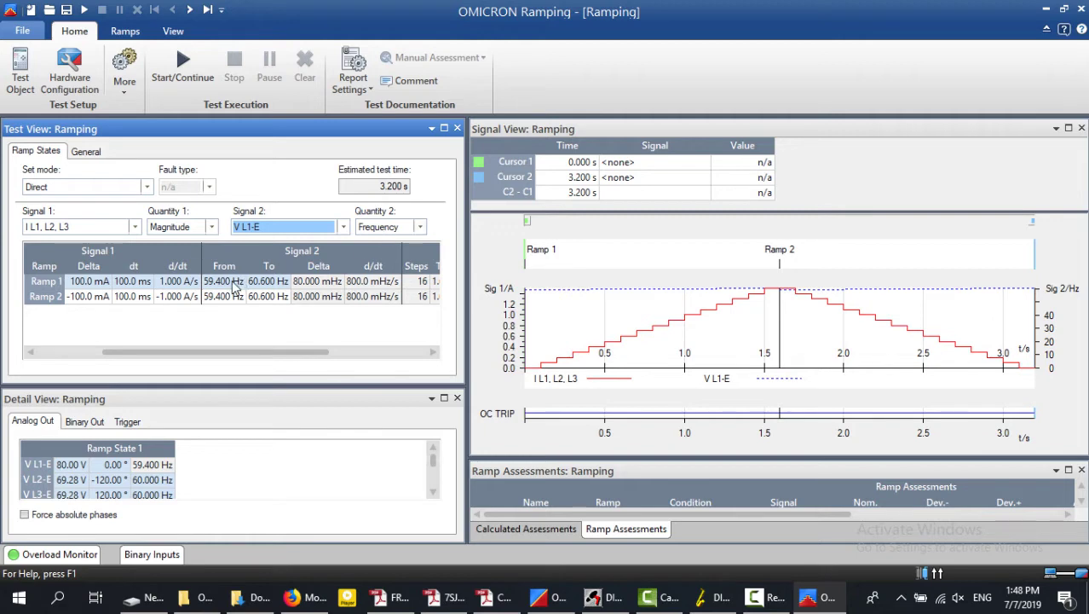
left_click(419, 227)
left_click(393, 241)
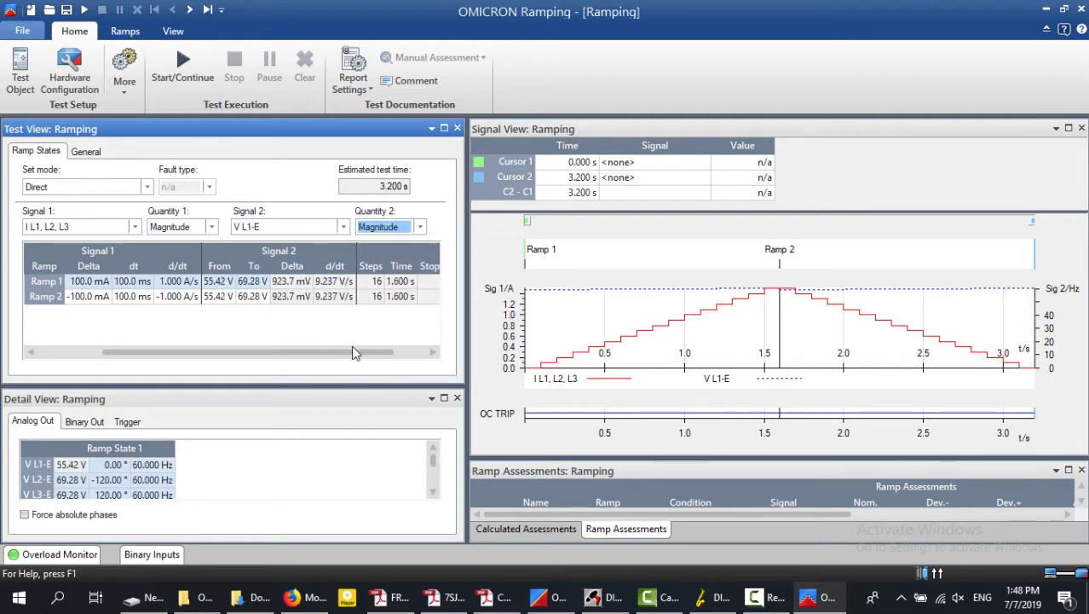
left_click_drag(237, 356, 162, 356)
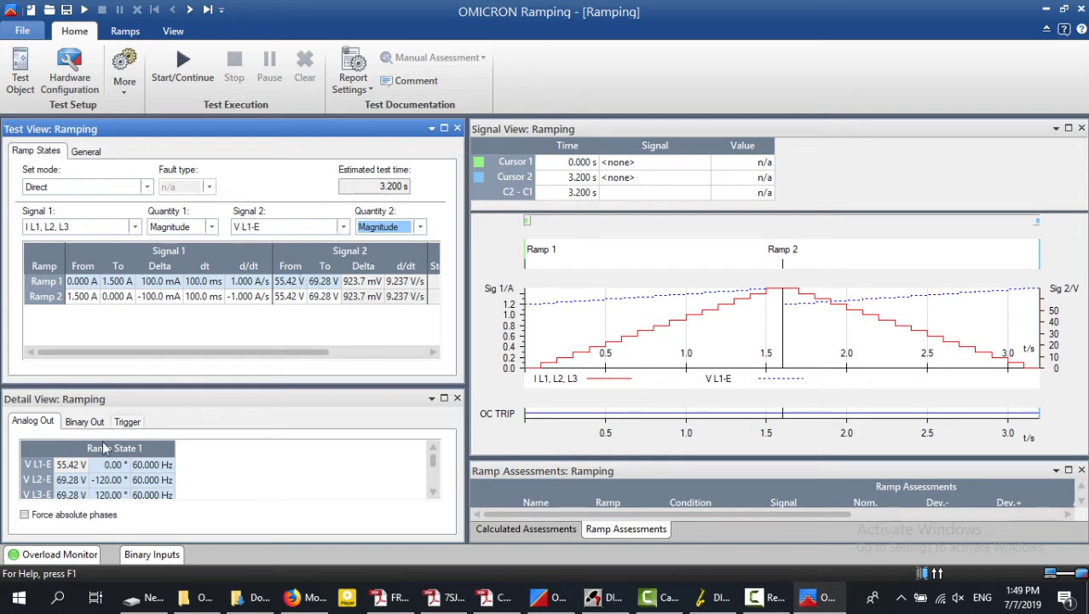
Check the V L1-E magnitude in Ramp State 1's analog outputs and set Signal 2 back to (none).
left_click(68, 463)
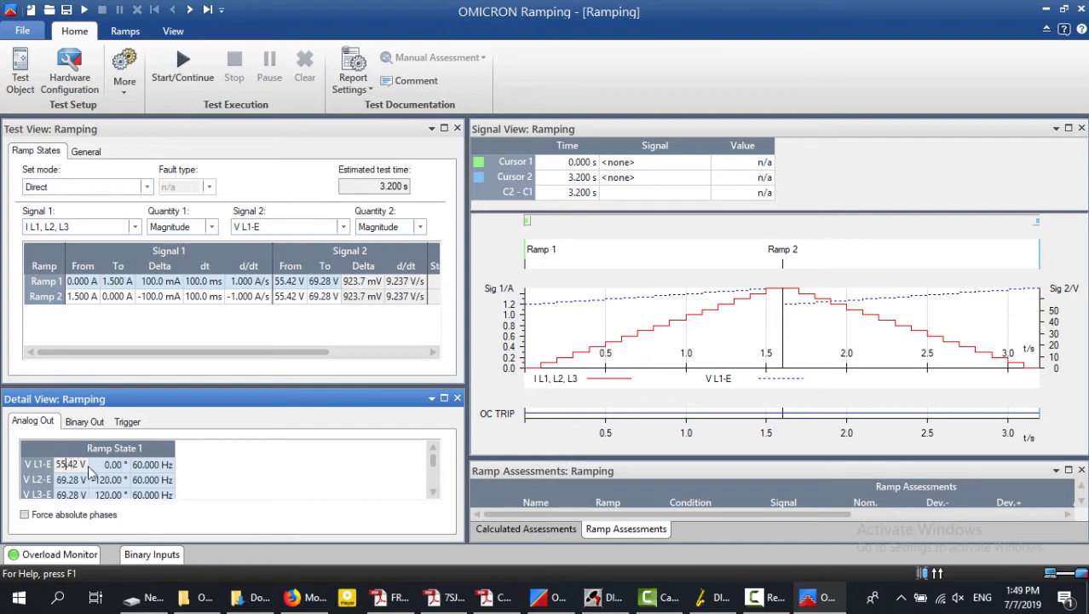
double_click(72, 463)
left_click(342, 226)
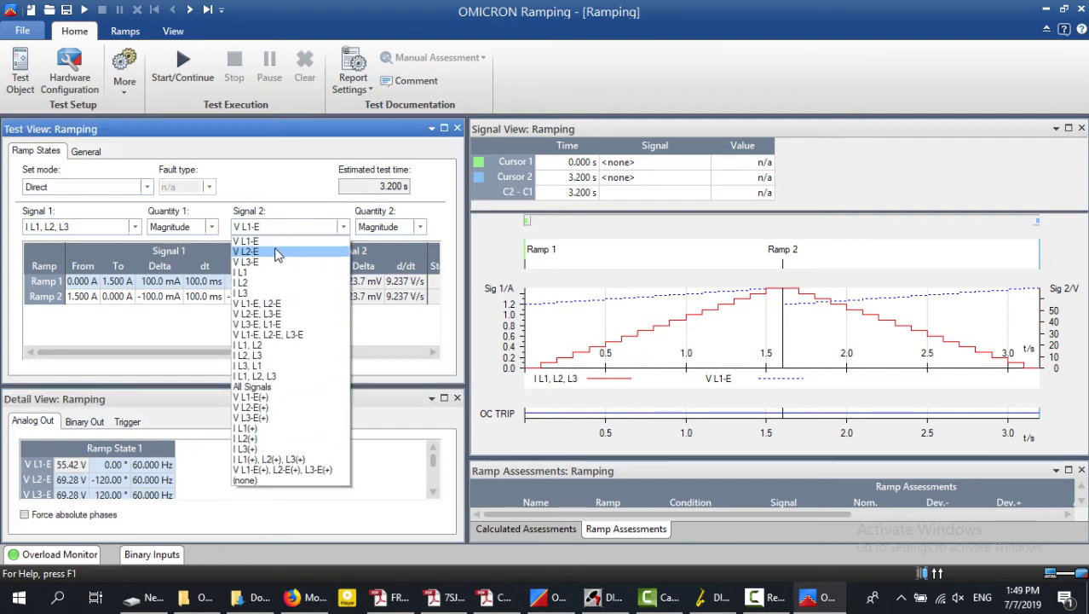
left_click(295, 225)
left_click(295, 224)
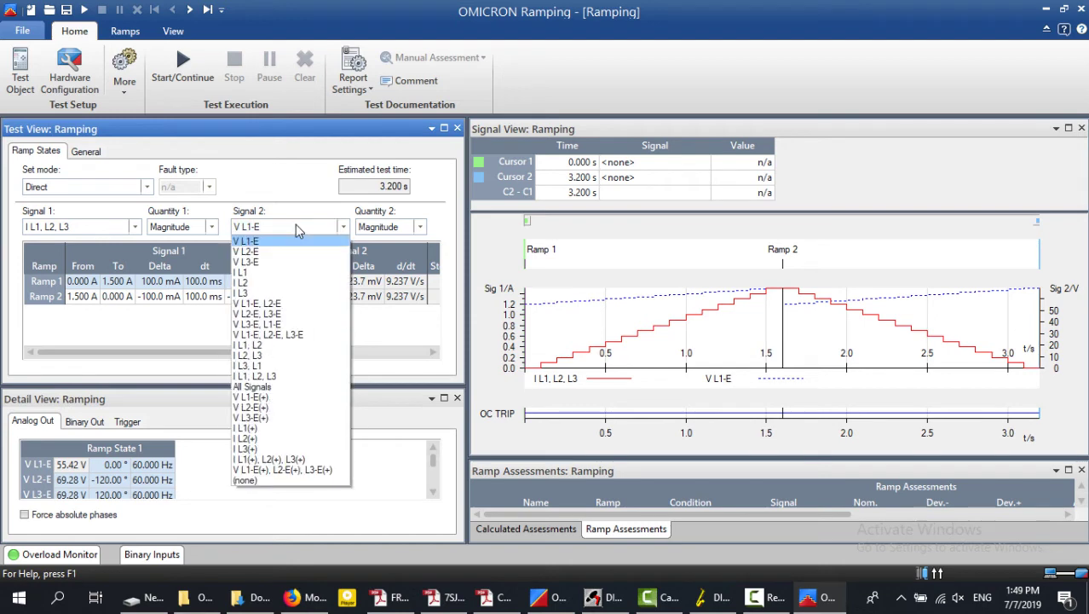
left_click(249, 480)
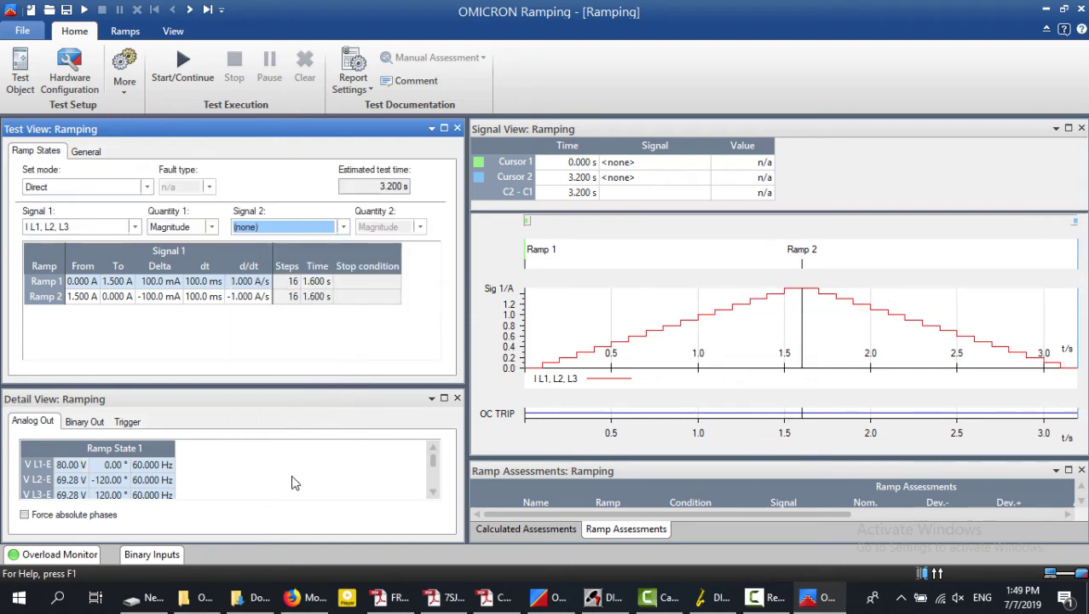
Set the V L1-E magnitude in Ramp State 1's analog outputs to its nominal value.
left_click(444, 398)
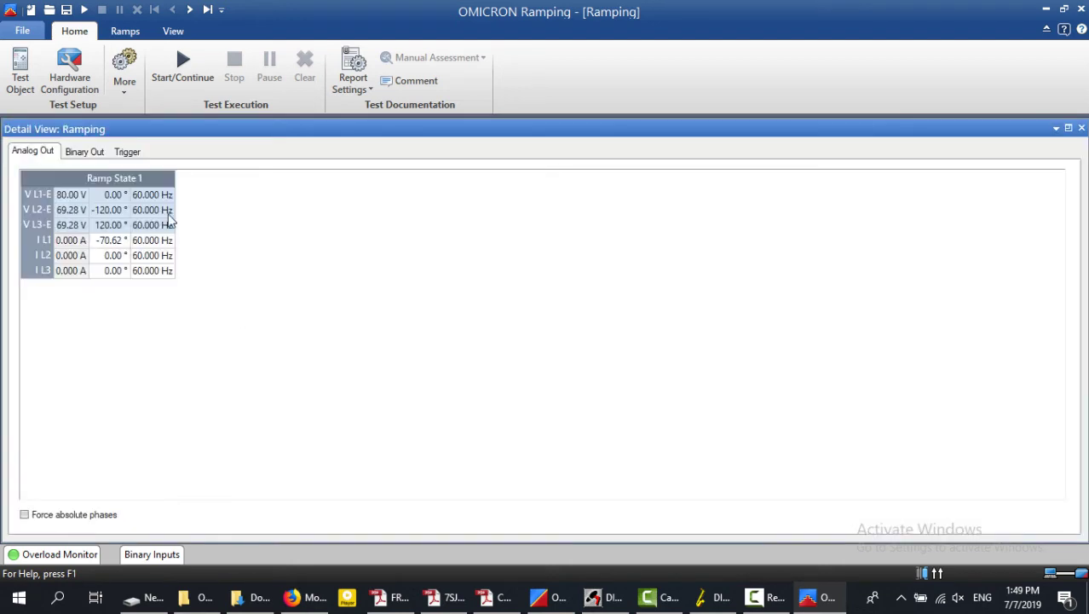
left_click(83, 198)
left_click(51, 212)
left_click(73, 199)
right_click(76, 201)
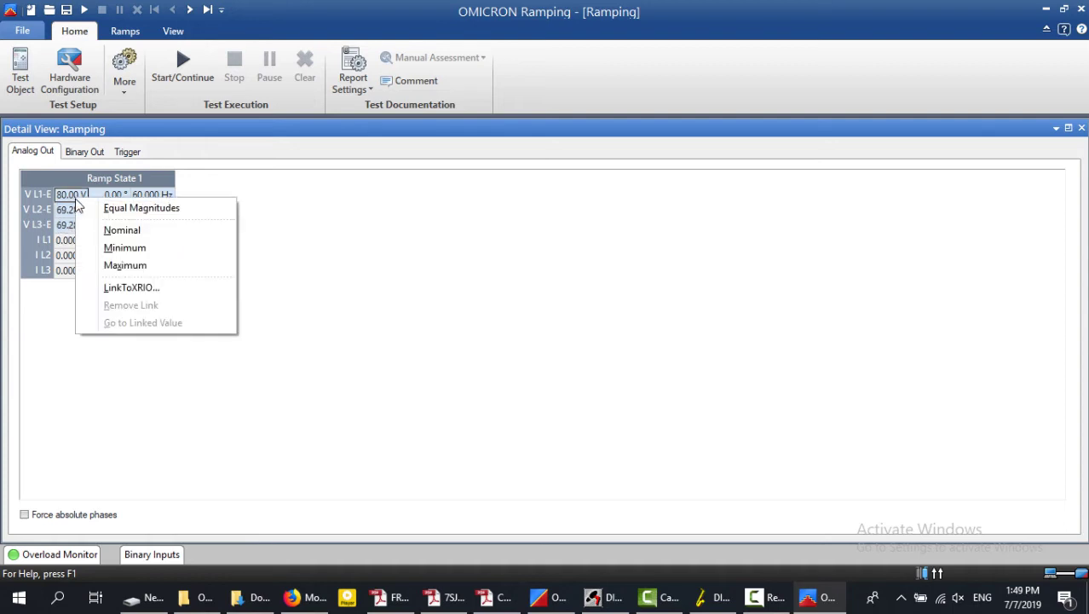
left_click(88, 230)
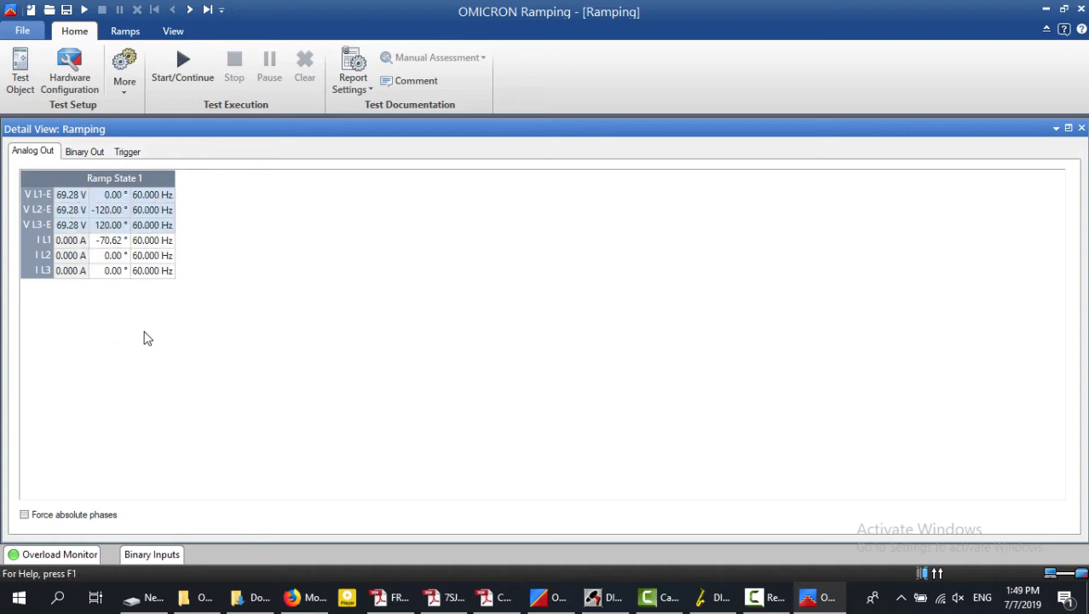
Check whether the I L1 magnitude can be edited in Ramp State 1's analog outputs.
left_click(71, 245)
double_click(58, 239)
left_click(1069, 128)
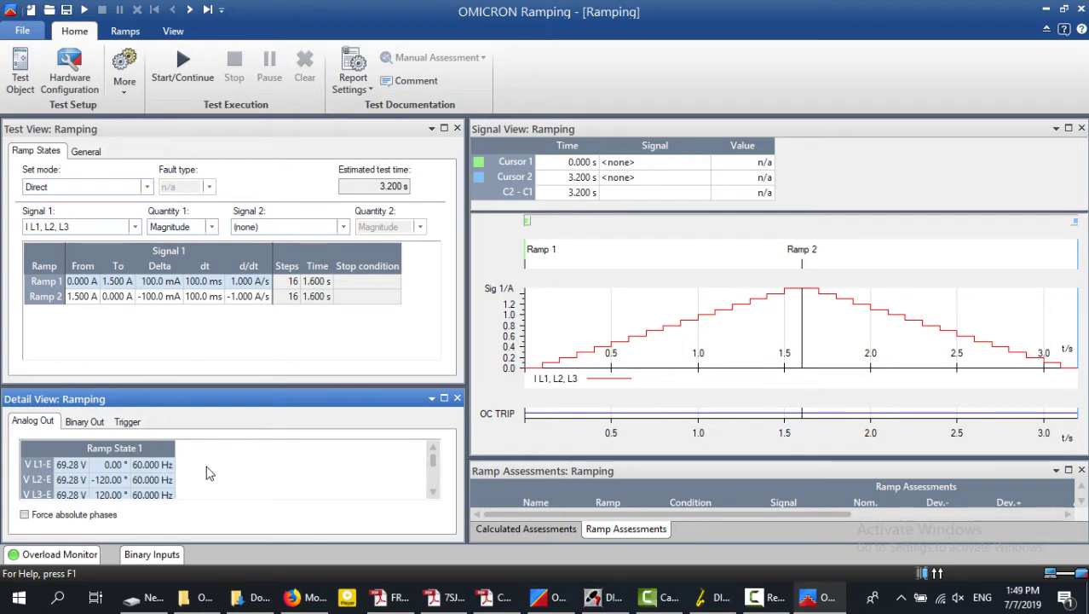
left_click(444, 398)
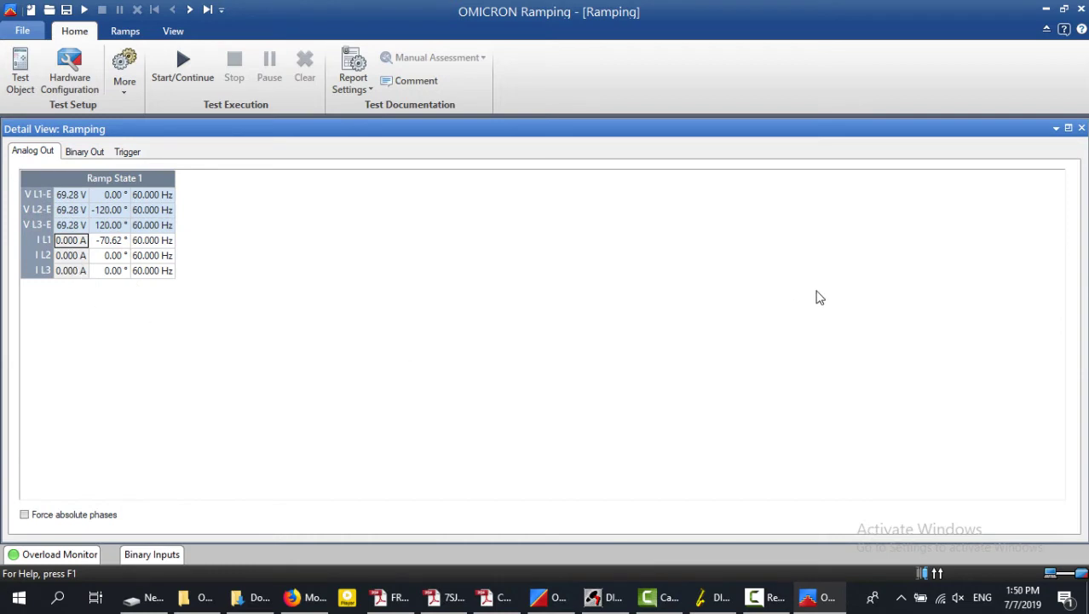
left_click(1068, 129)
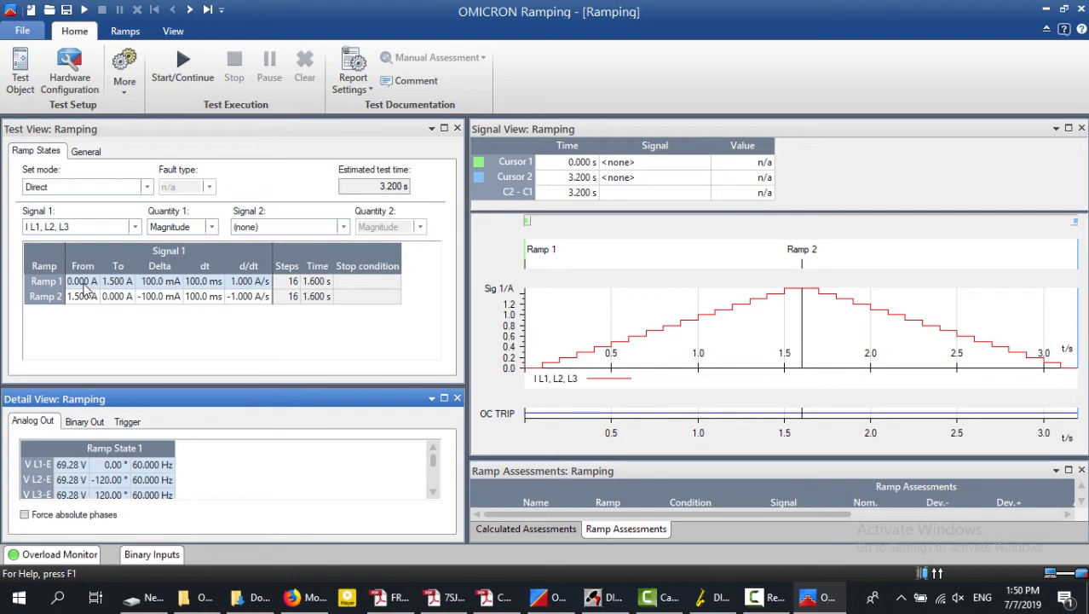
Try I L1 alone as Signal 1 and check the I L2 magnitude in the analog outputs.
left_click(135, 226)
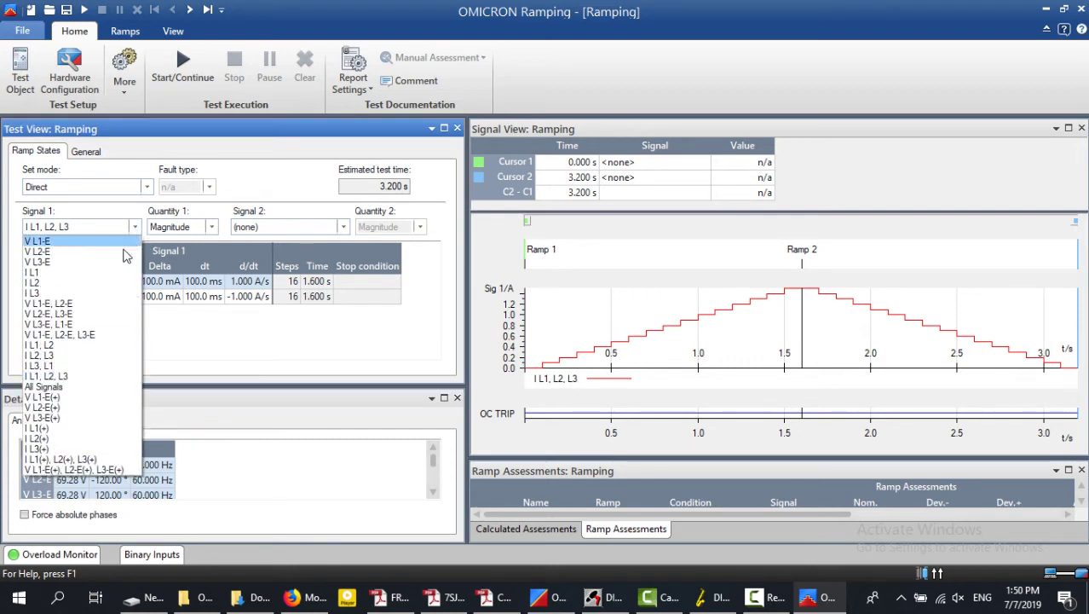
left_click(80, 272)
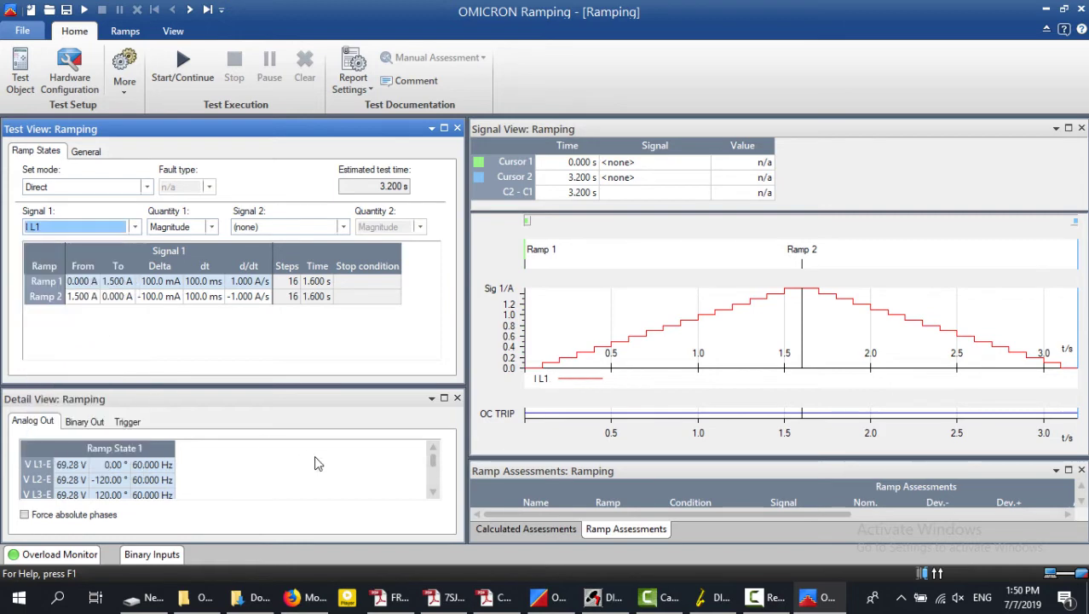
left_click(444, 401)
left_click(70, 255)
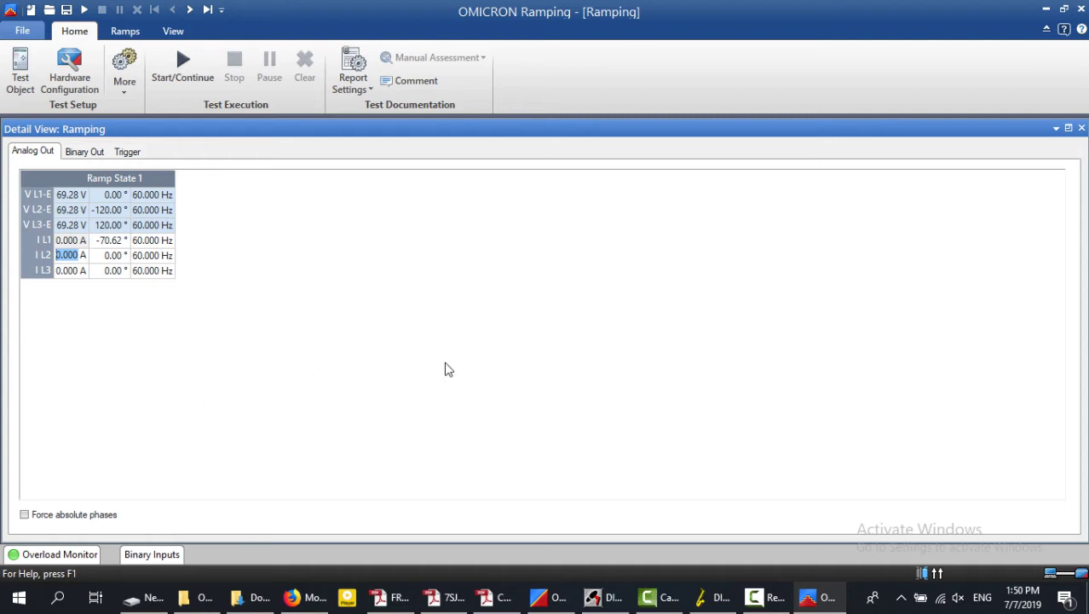
left_click(1068, 127)
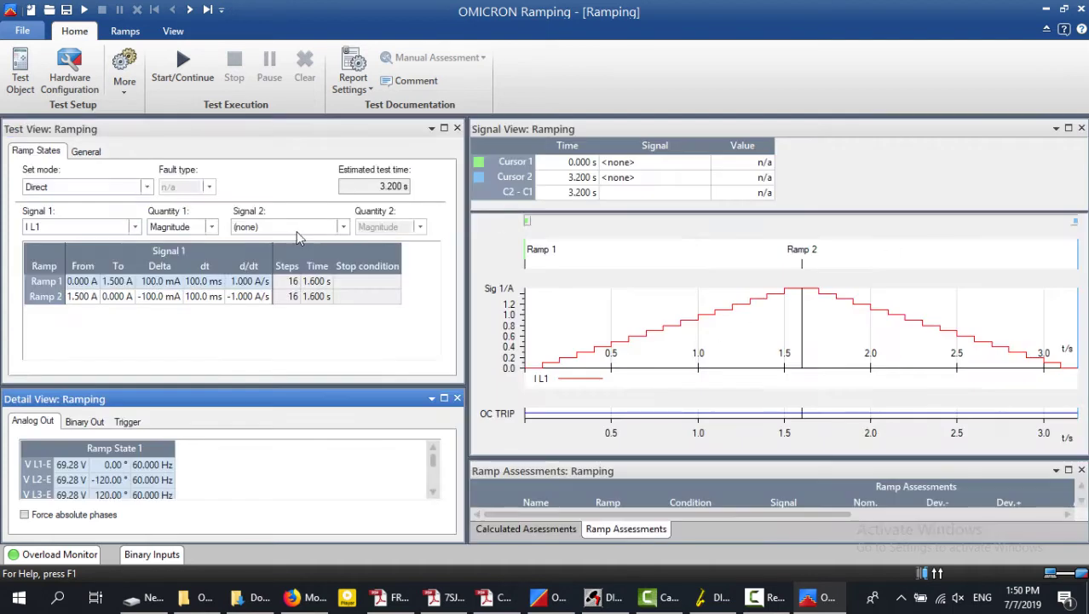
Restore Signal 1 to I L1, L2, L3 and enlarge the analog outputs of Ramp State 1.
left_click(107, 227)
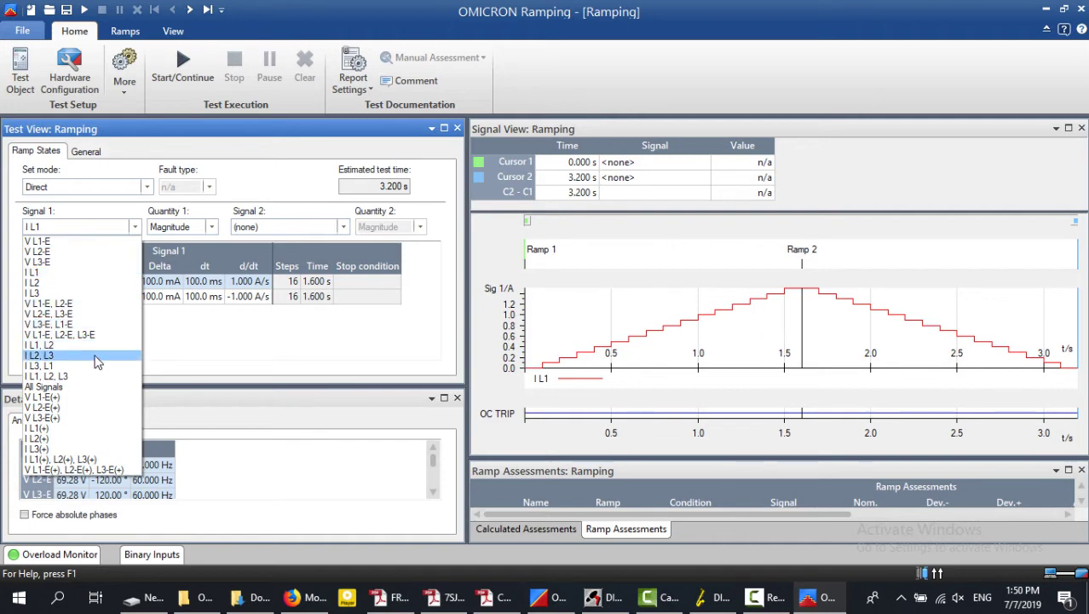
left_click(80, 376)
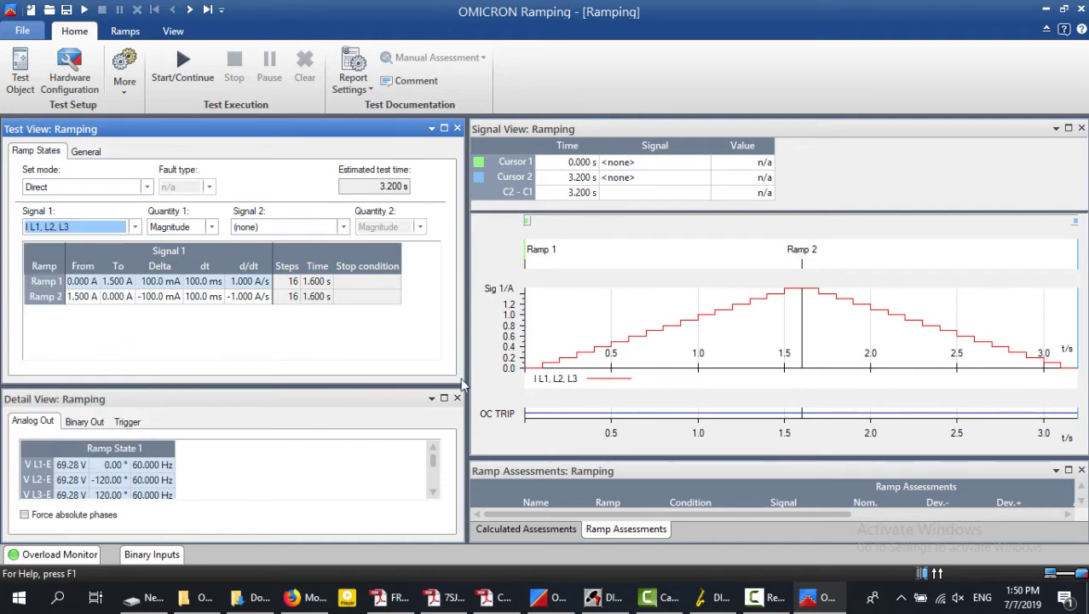
left_click(443, 398)
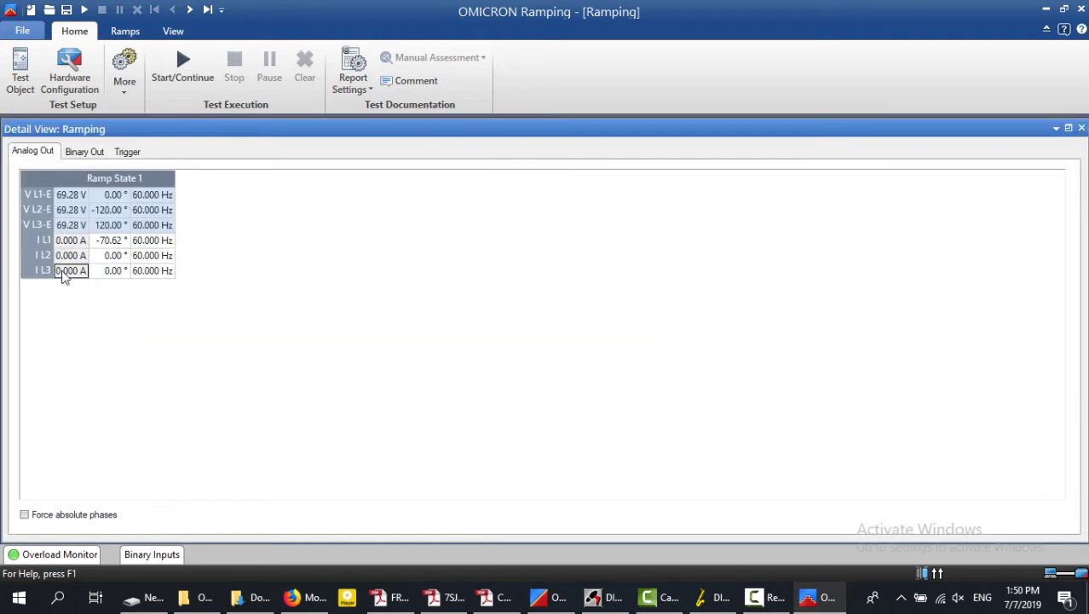
Set the OC TRIP trigger state to 1 in the stop condition of Ramp State 1.
left_click(64, 242)
left_click(85, 152)
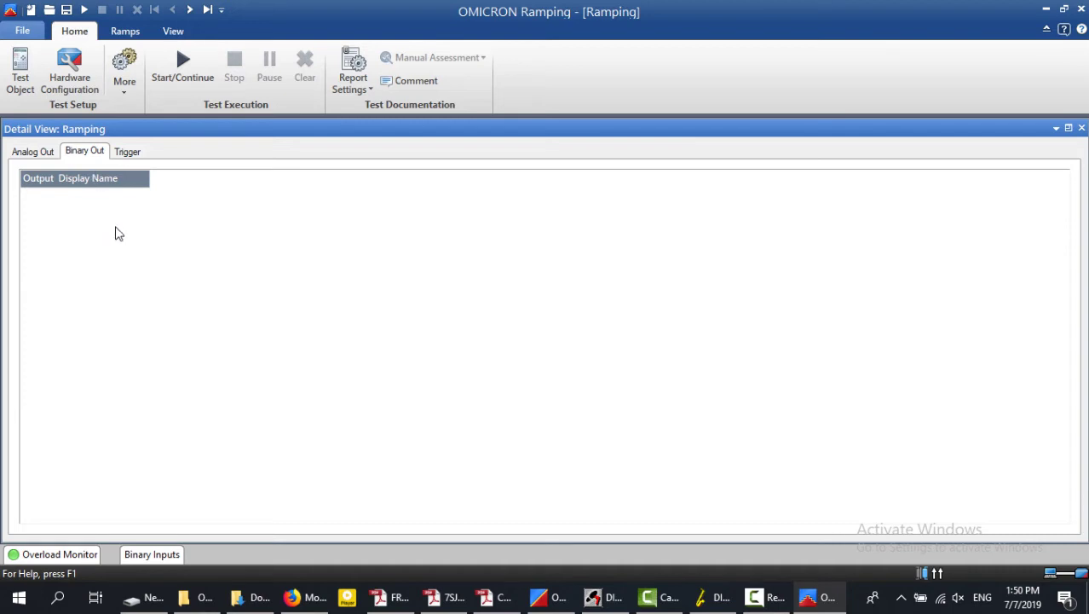
left_click(130, 152)
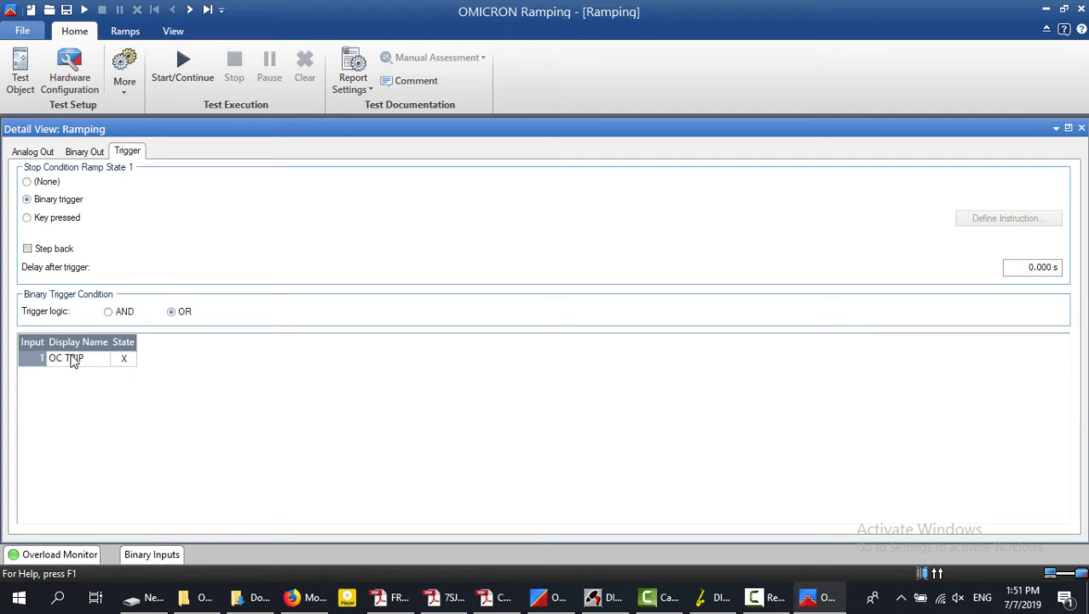
left_click(123, 359)
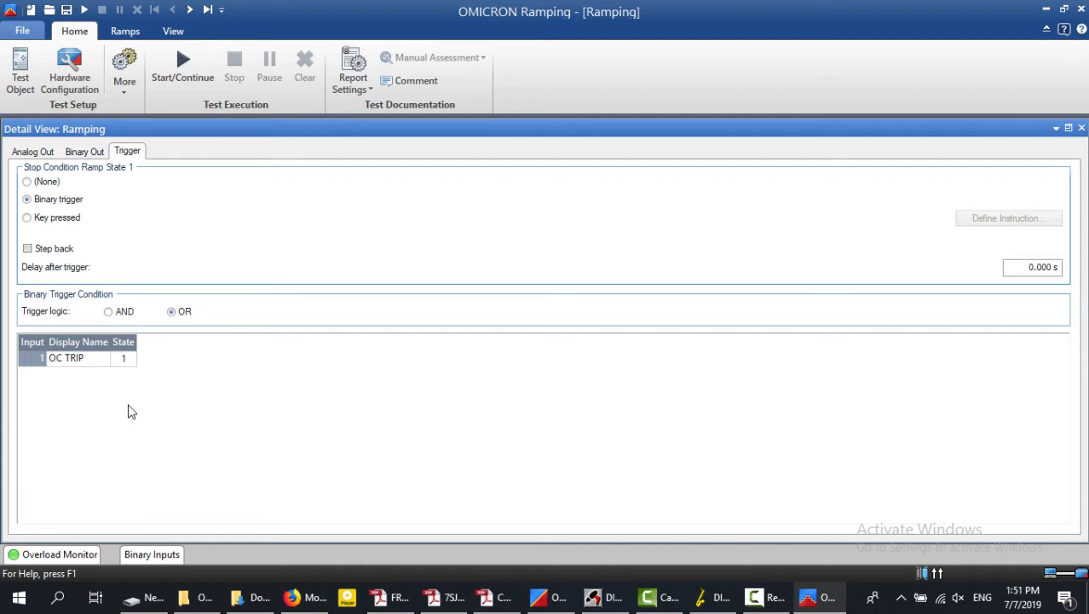
left_click(127, 361)
left_click(126, 359)
left_click(126, 360)
left_click(126, 364)
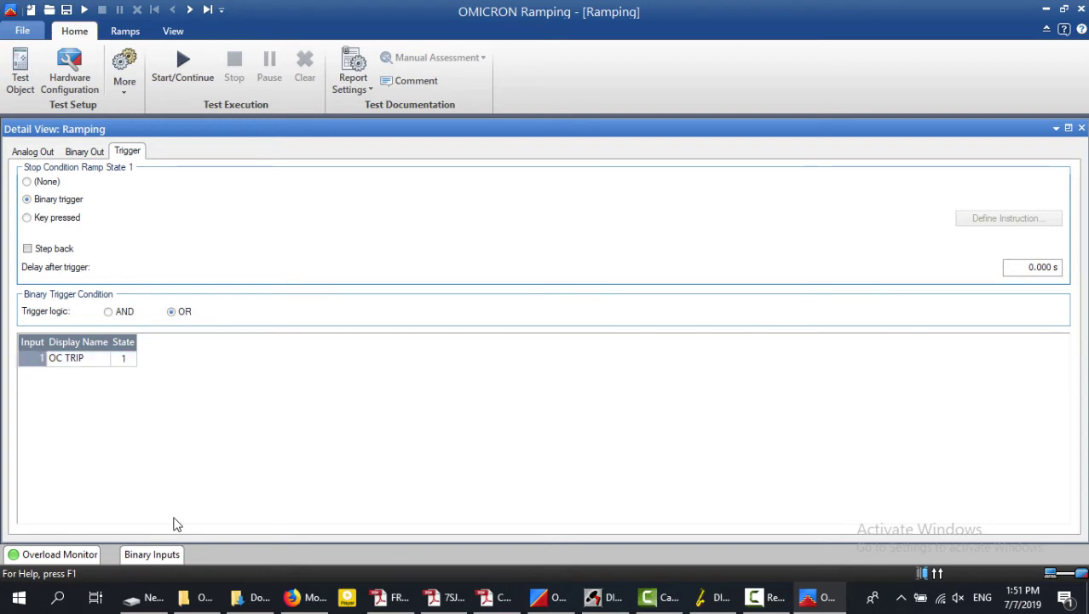
left_click(1068, 128)
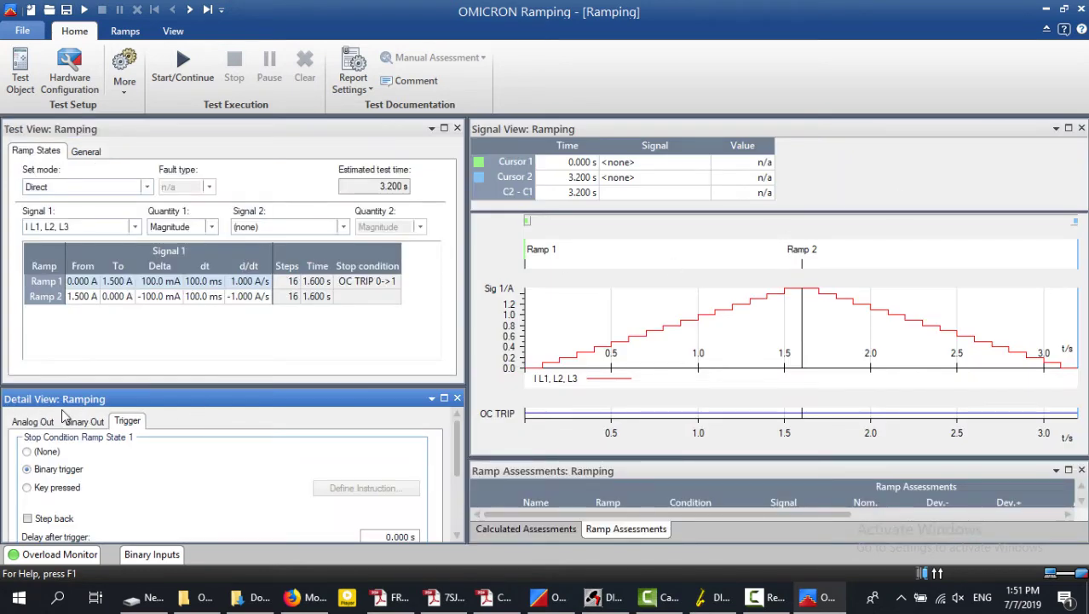
Set the V L1-E magnitude in Ramp State 2's analog outputs to its nominal value.
left_click(53, 296)
left_click(443, 398)
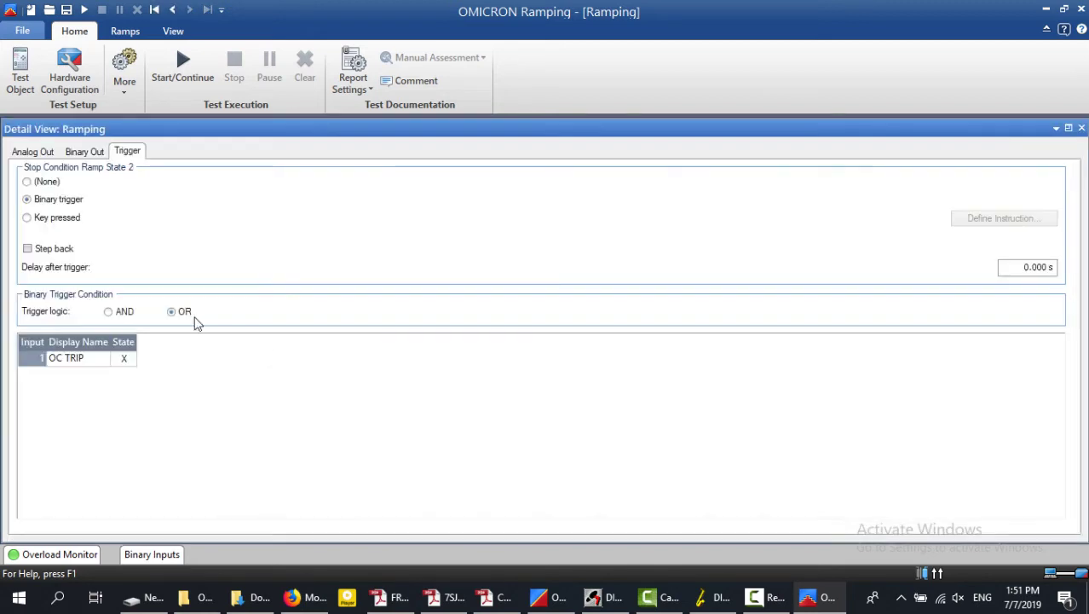
left_click(33, 152)
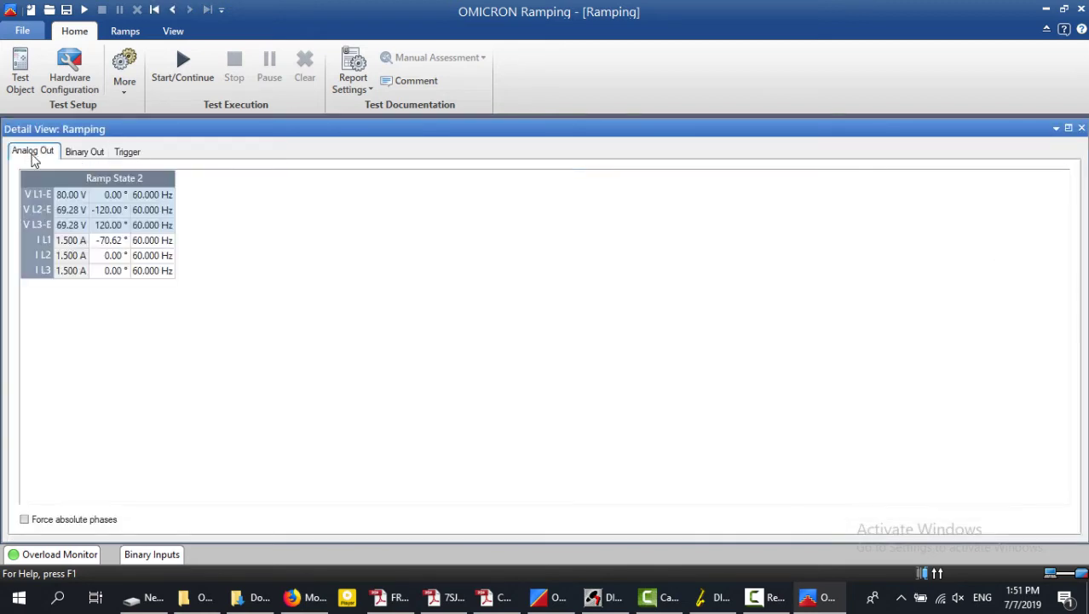
right_click(81, 195)
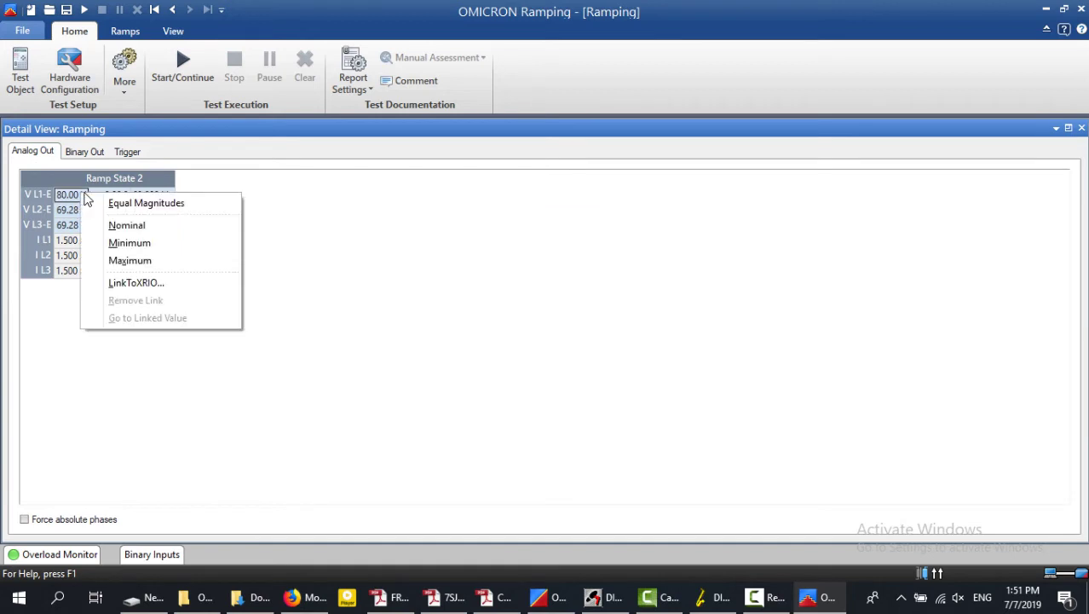
left_click(136, 227)
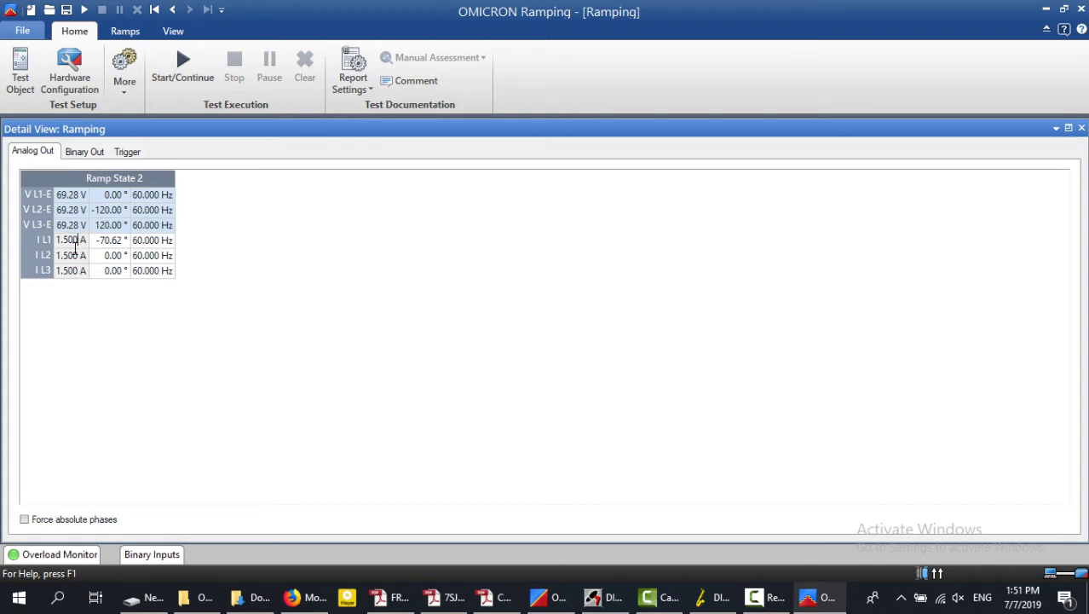
Balance the three current angles in Ramp State 2 using the existing I L1 angle.
left_click(69, 271)
left_click(109, 244)
right_click(105, 243)
left_click(134, 252)
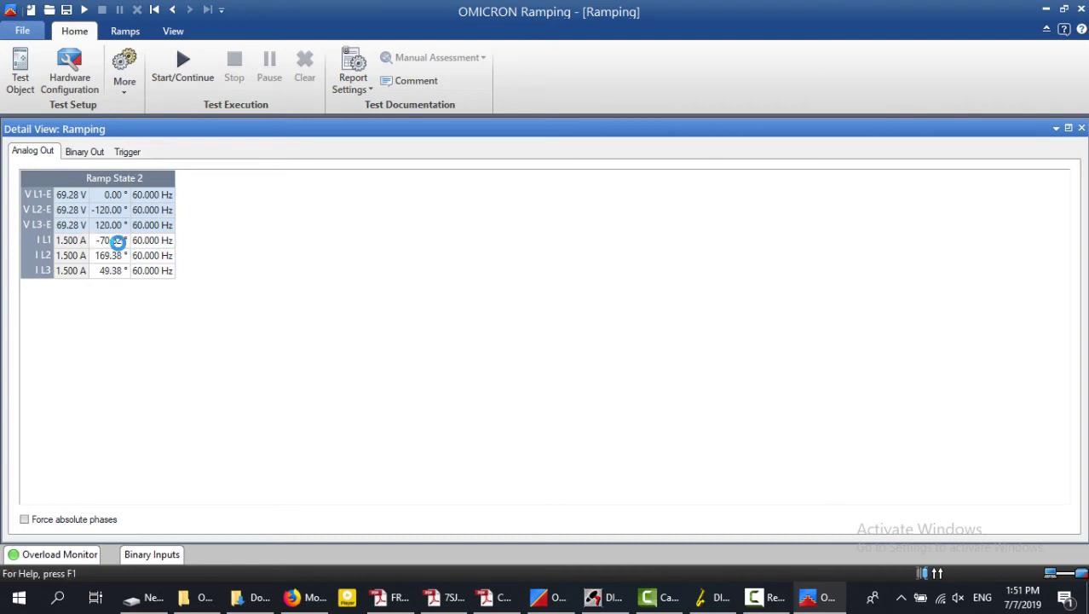
Set the I L1 phase angle to 0° in Ramp State 2 and balance the current angles.
left_click(117, 240)
left_click_drag(124, 240, 62, 243)
type("0")
key("Tab")
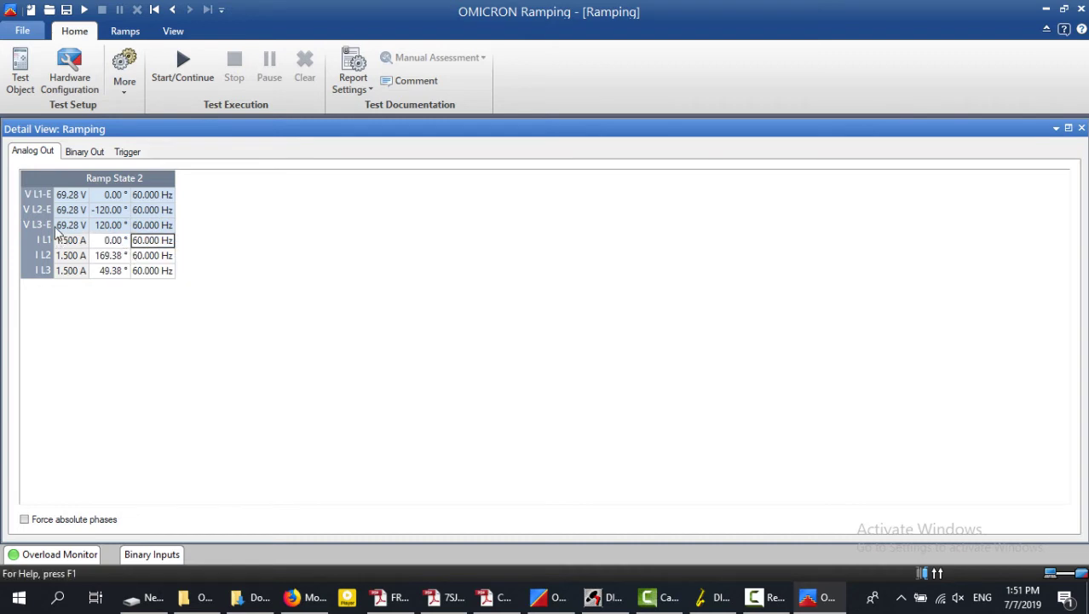
right_click(112, 239)
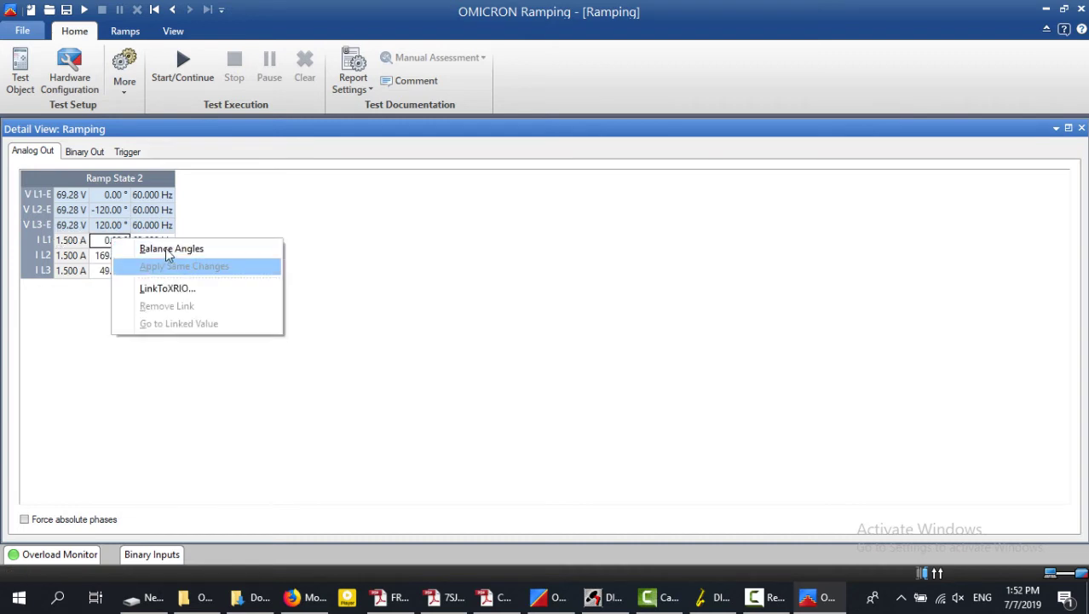
left_click(134, 249)
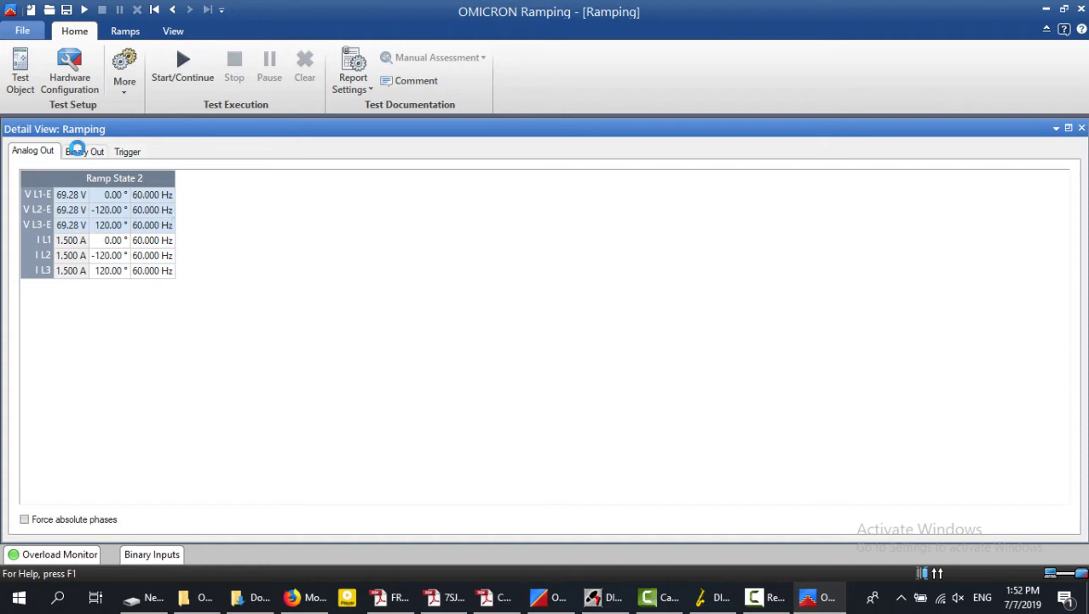
Set the OC TRIP trigger state to 0 in the stop condition of Ramp State 2.
left_click(76, 149)
left_click(124, 154)
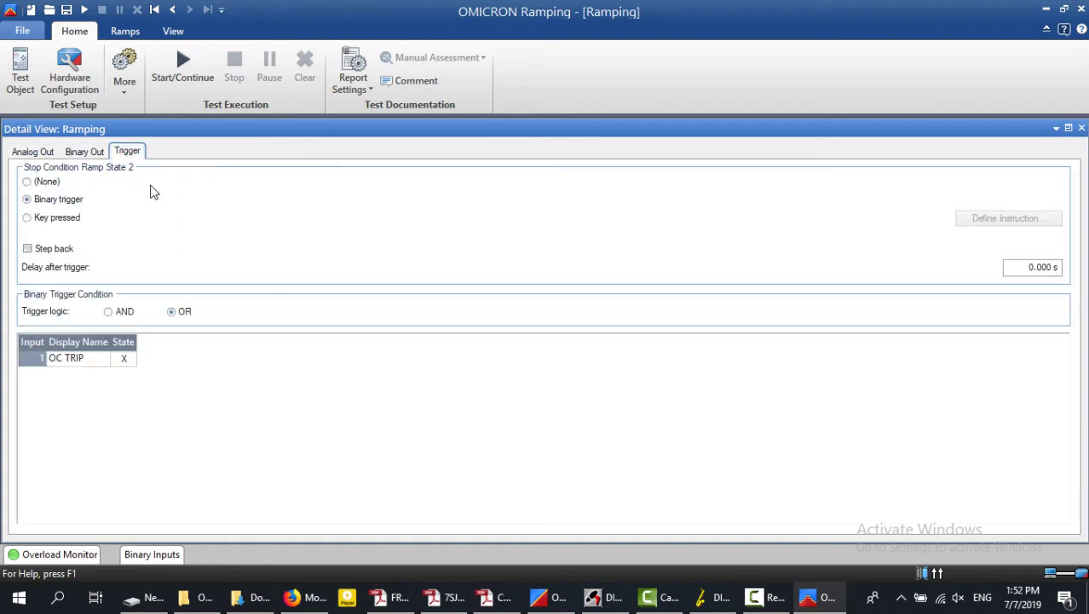
left_click(124, 359)
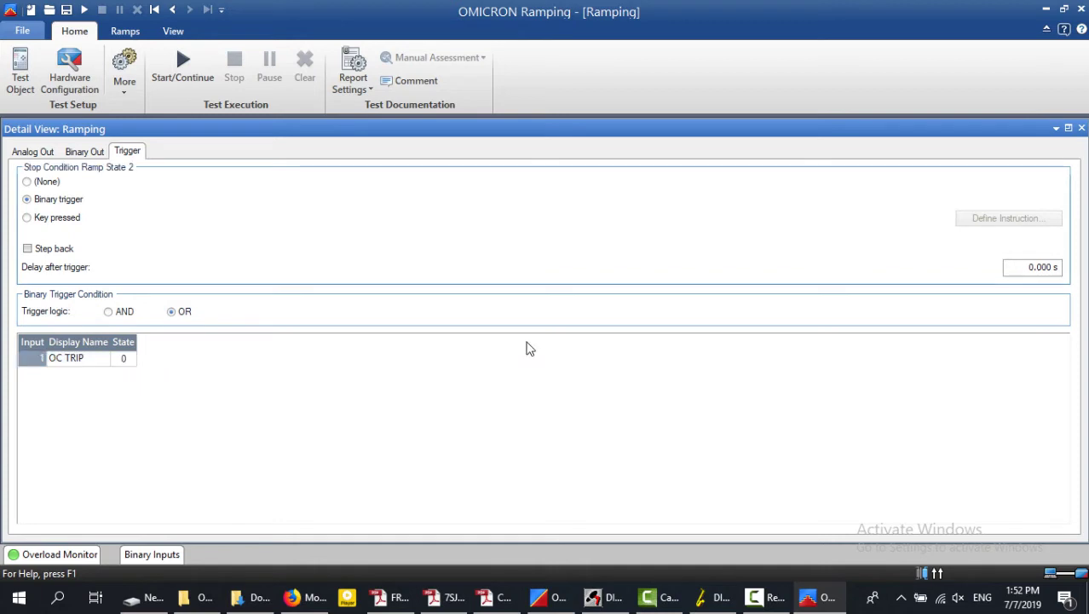
left_click(1068, 128)
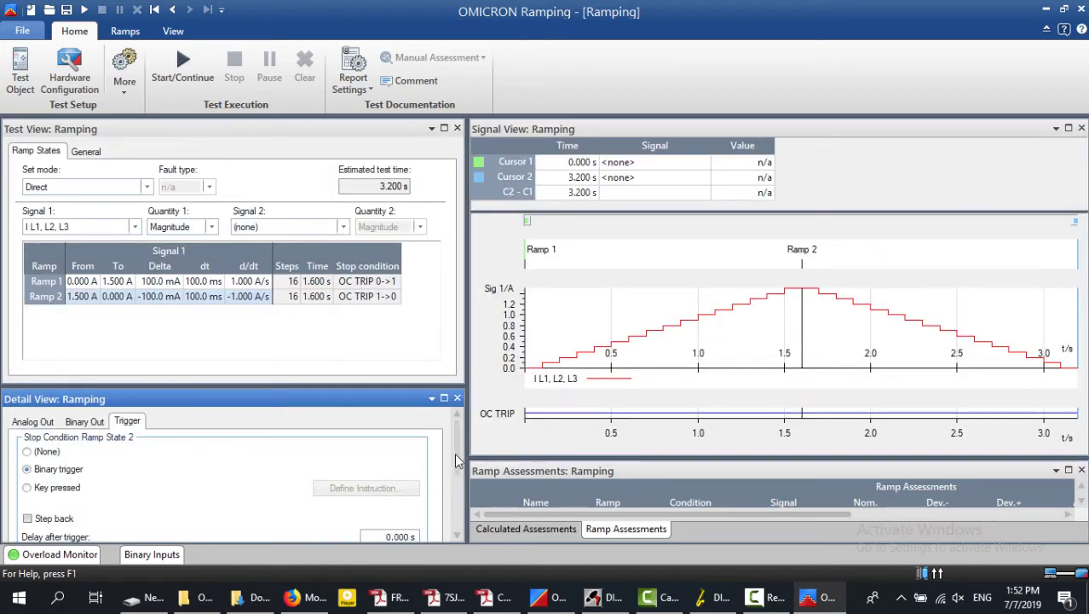
scroll(451, 478, "down", 2)
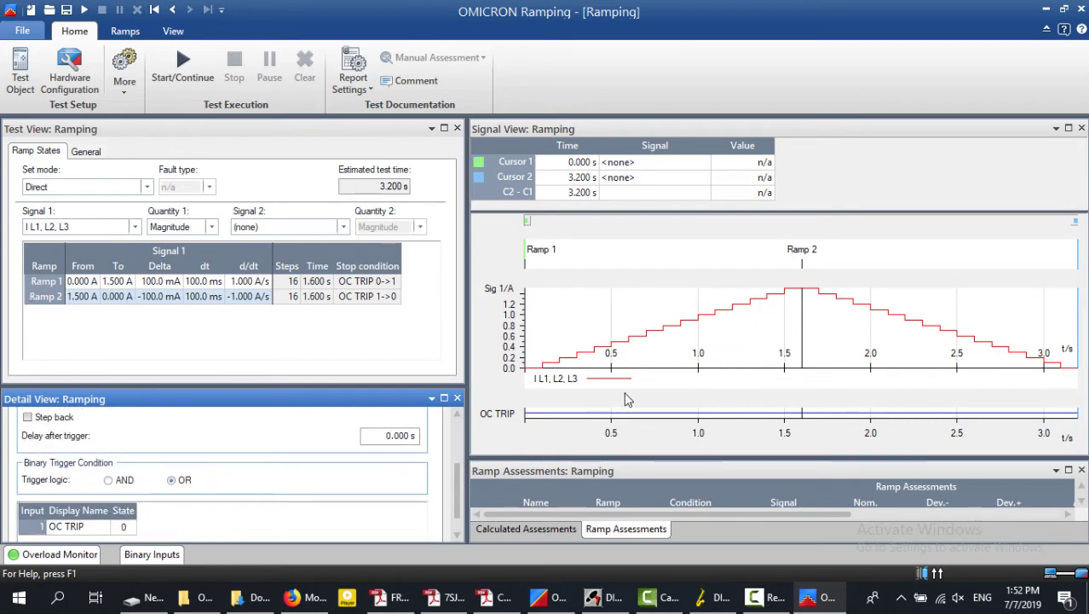
Set the I L1 phase angle to 0° in Ramp State 1's analog outputs and balance the current angles.
left_click(47, 281)
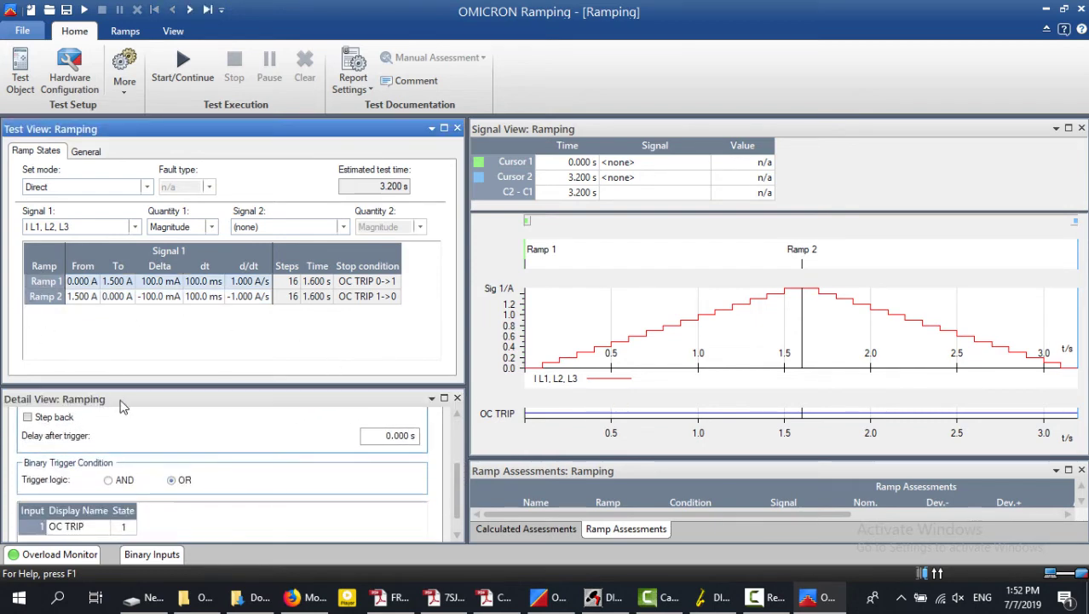
scroll(322, 486, "up", 3)
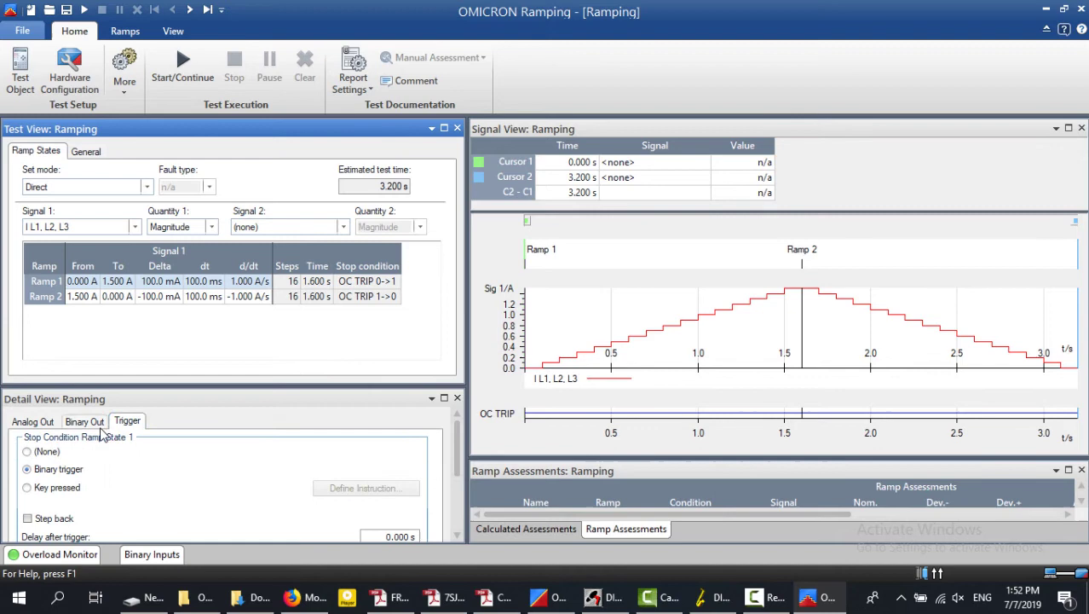
left_click(50, 422)
scroll(125, 479, "up", 1)
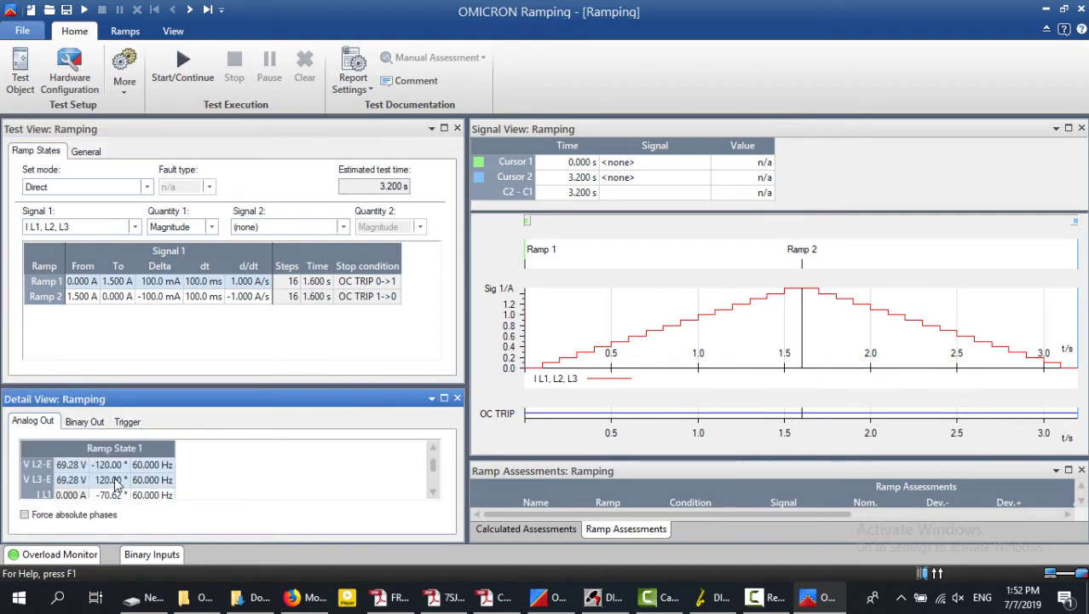
key("Return")
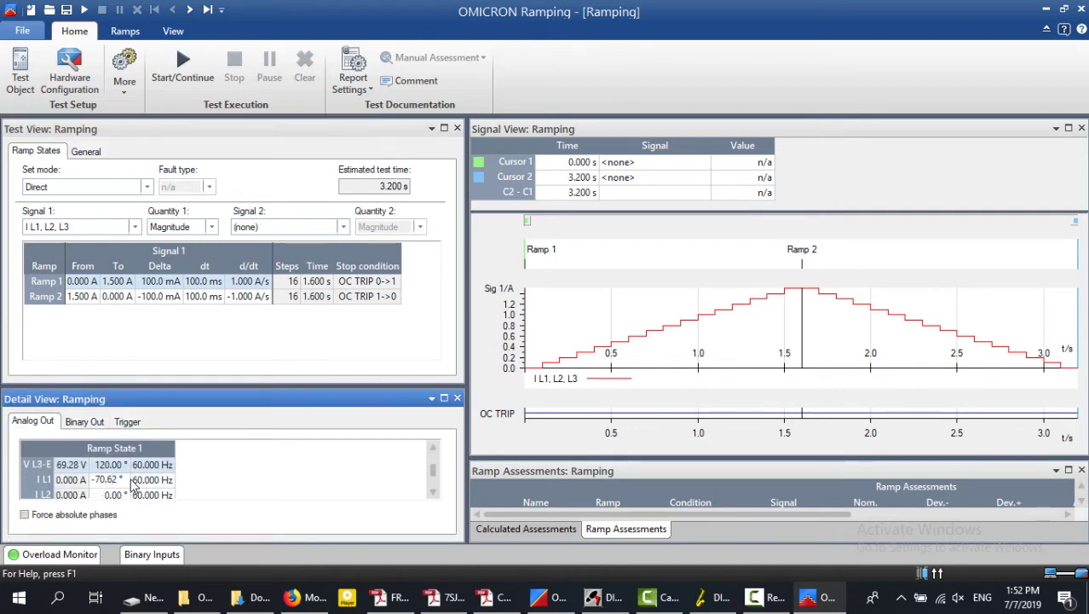
left_click_drag(120, 480, 58, 483)
type("0")
key("Return")
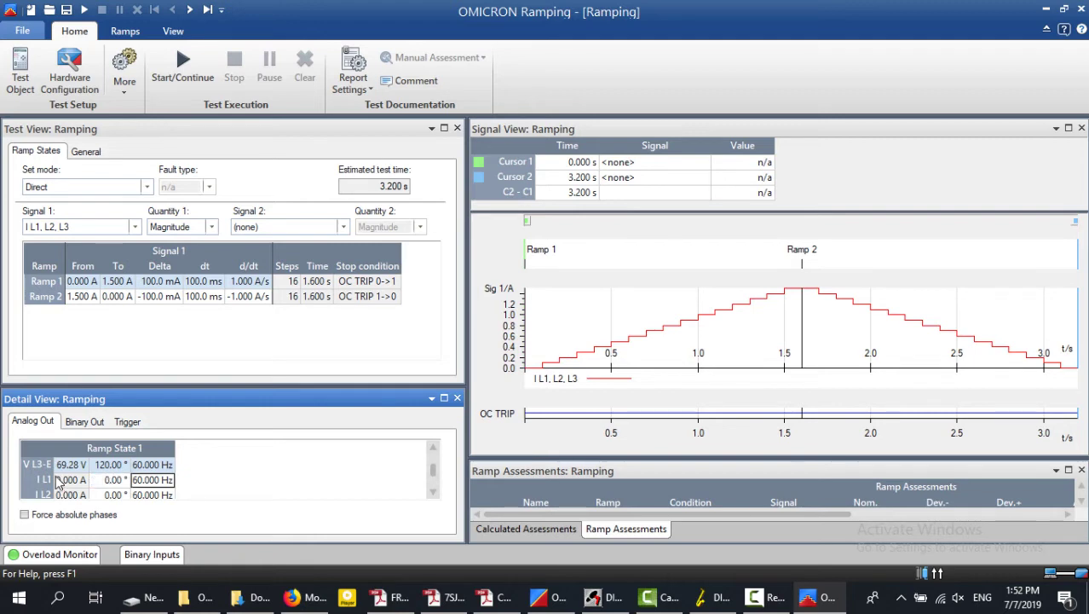
right_click(116, 483)
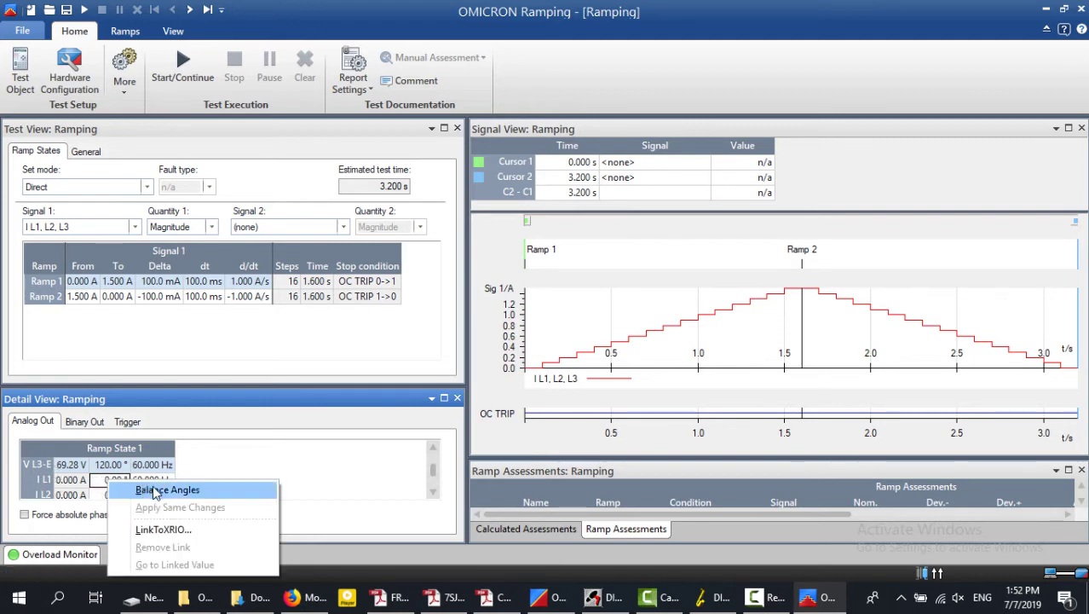
left_click(147, 489)
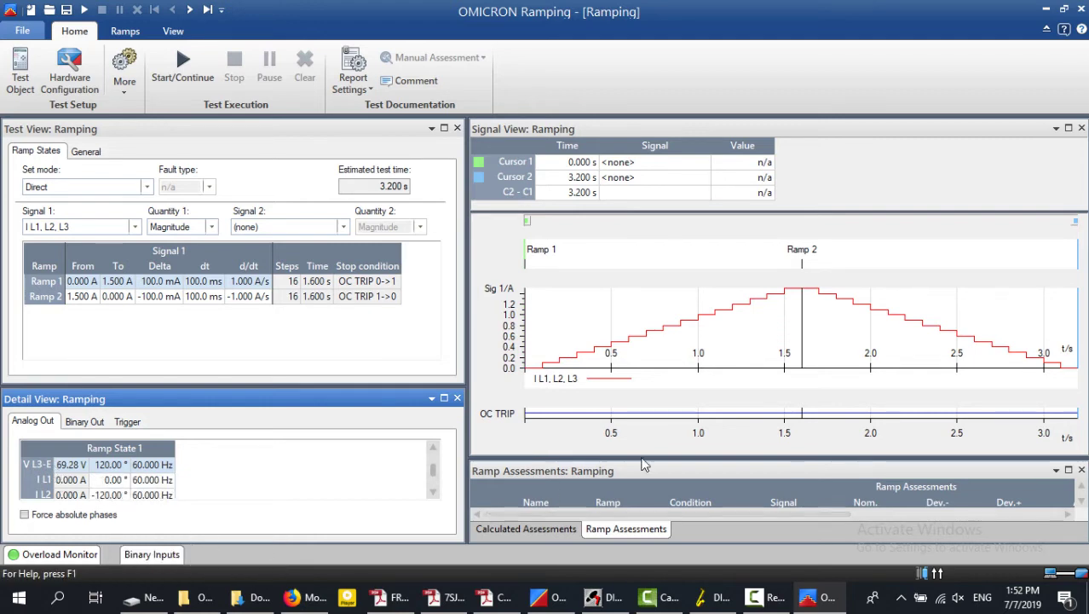
Enlarge the signal view to examine the rising and falling current ramps, and restore the layout.
left_click(785, 242)
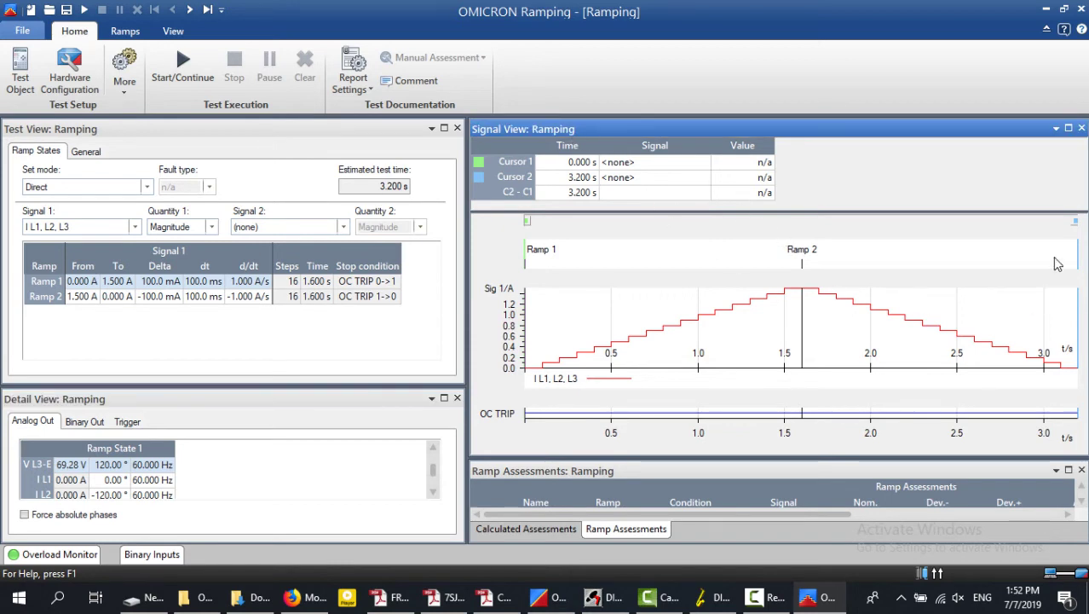
left_click(1068, 128)
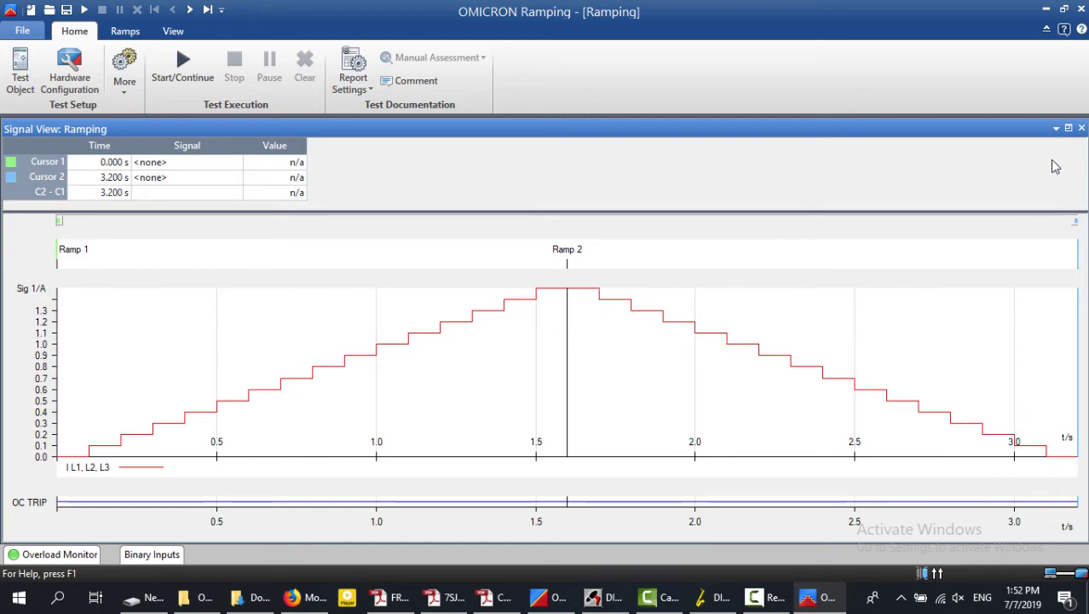
left_click(1069, 130)
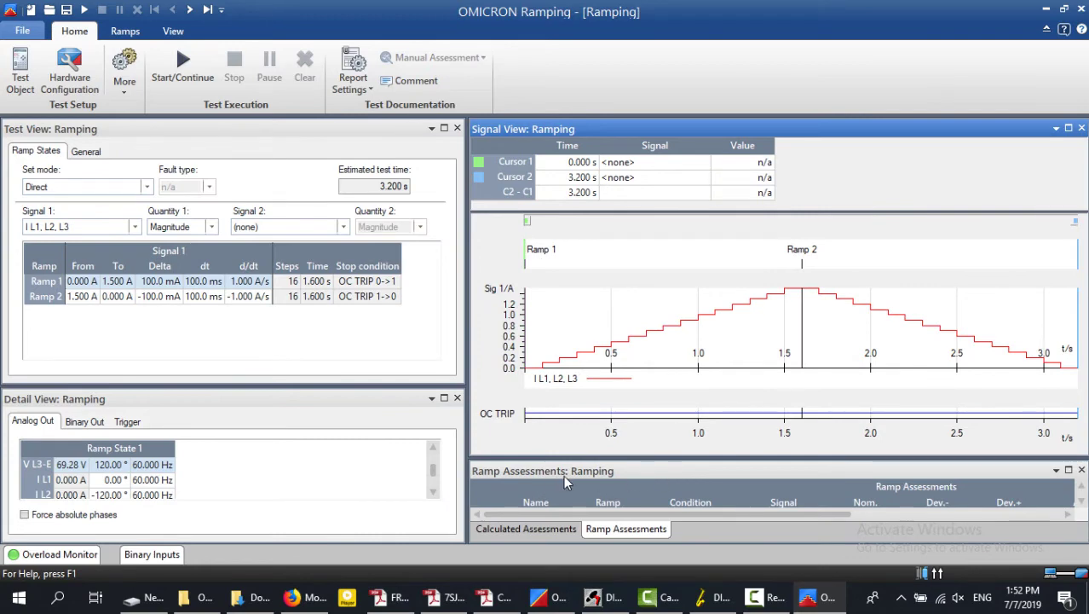
In the enlarged ramp assessments, set the Pick-up condition to OC TRIP 0->1 and the Drop-off condition to OC TRIP 1->0.
left_click(173, 31)
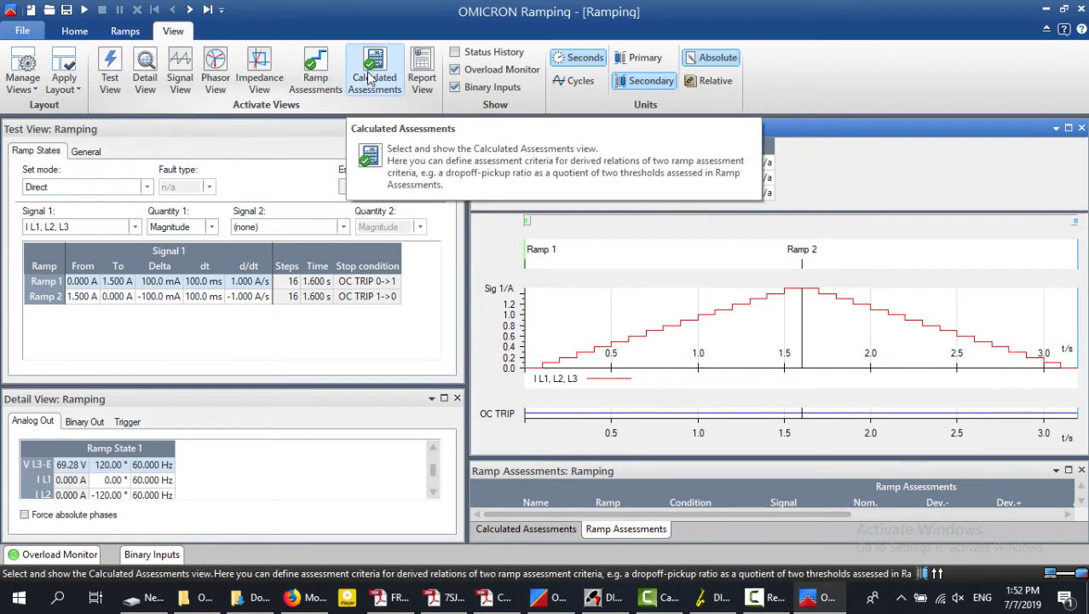
left_click(323, 76)
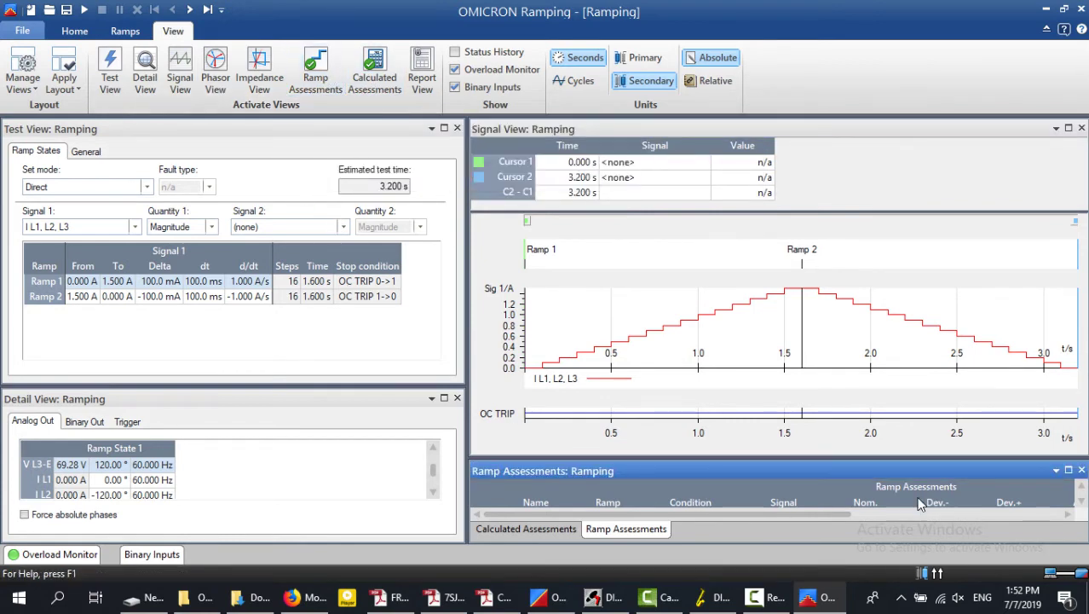
left_click(1068, 469)
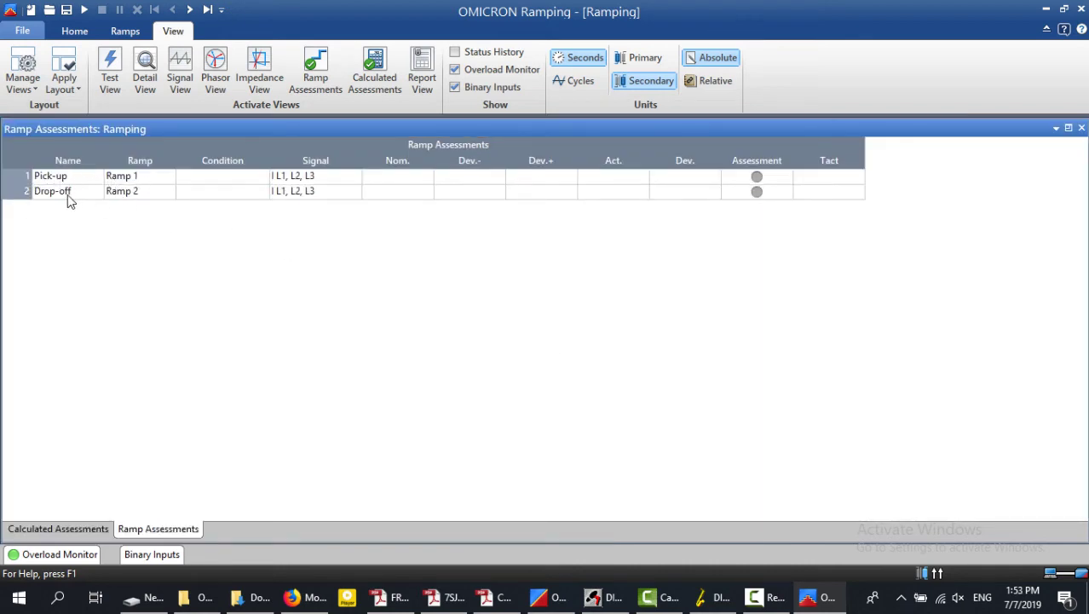
left_click(262, 180)
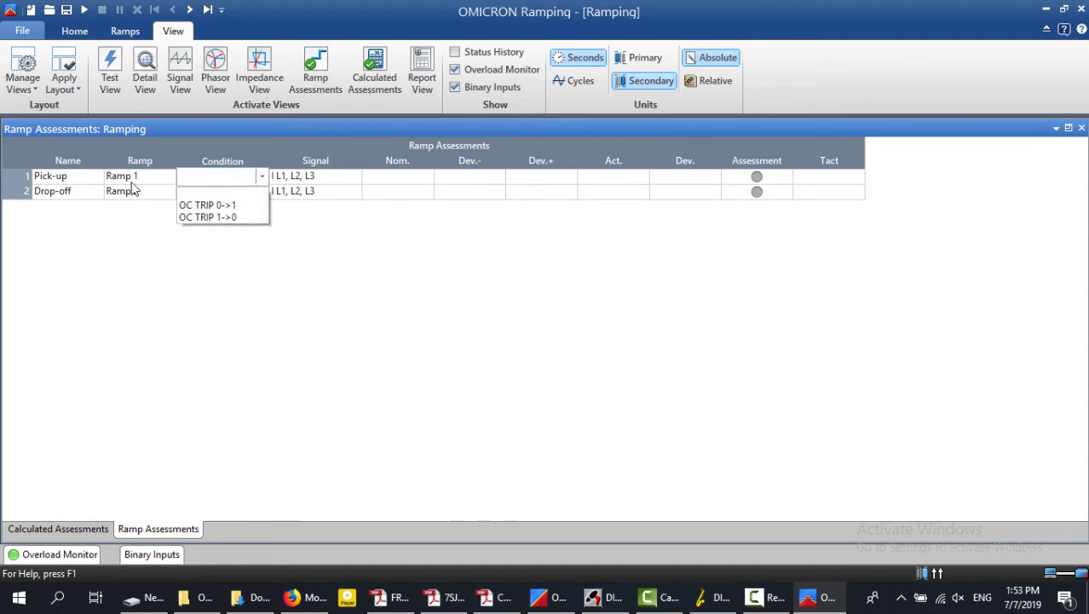
left_click(210, 206)
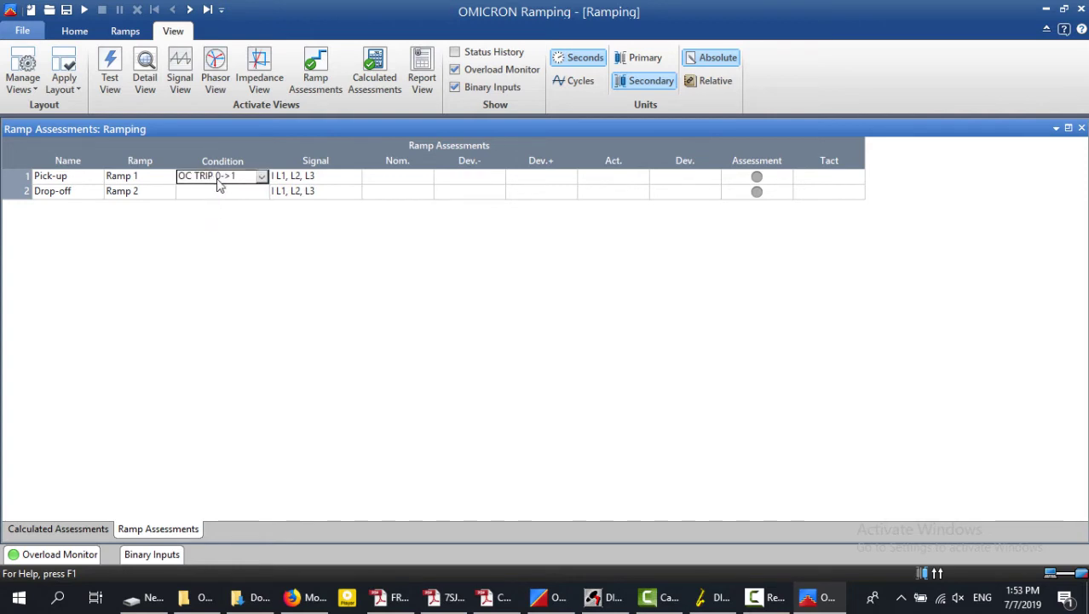
left_click(266, 203)
left_click(264, 197)
left_click(228, 233)
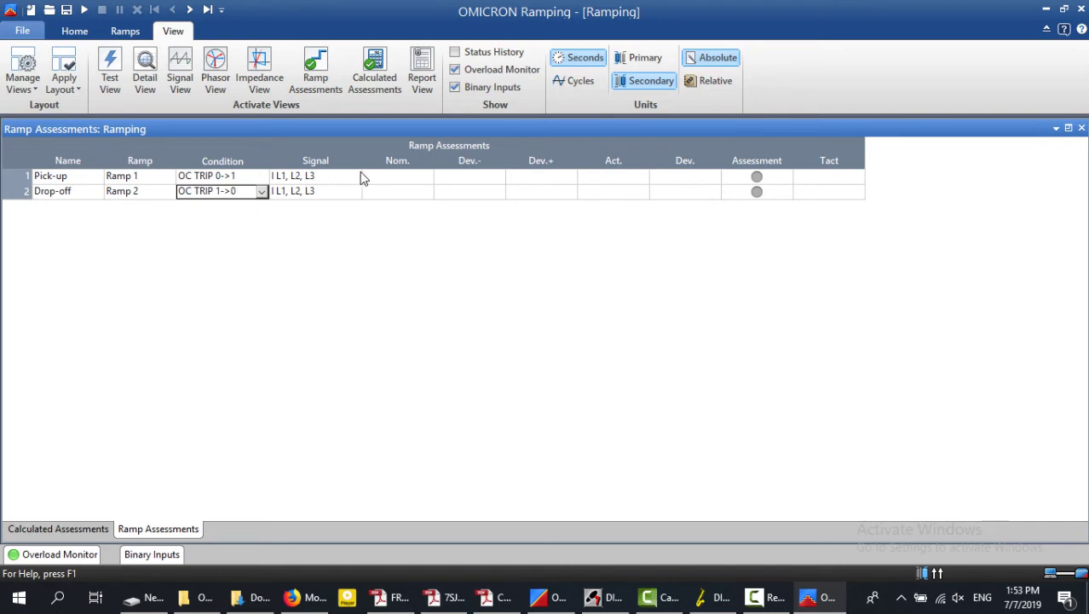
Set the nominal value of the Pick-up ramp assessment to 1 A.
left_click(387, 180)
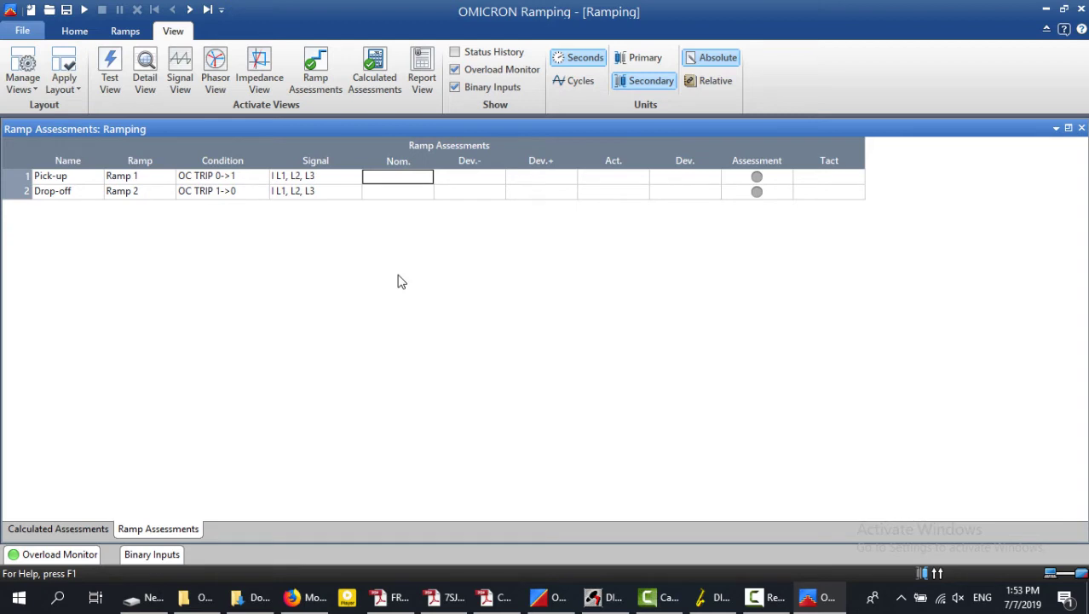
type("1 A")
key("Tab")
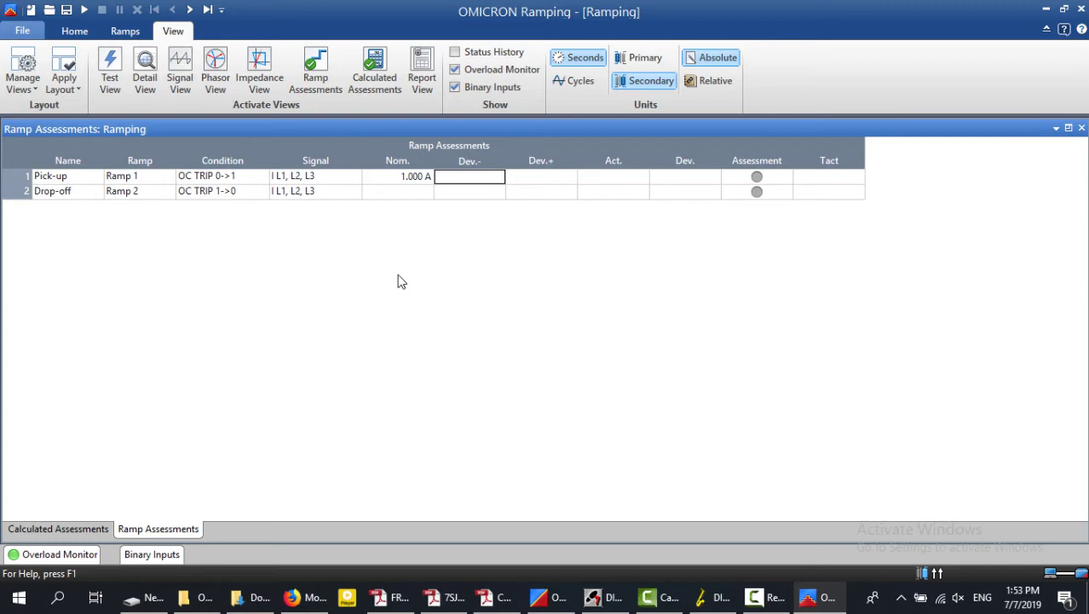
Set both the negative and positive deviation of the Pick-up ramp assessment to 50 mA.
type("50.00 ")
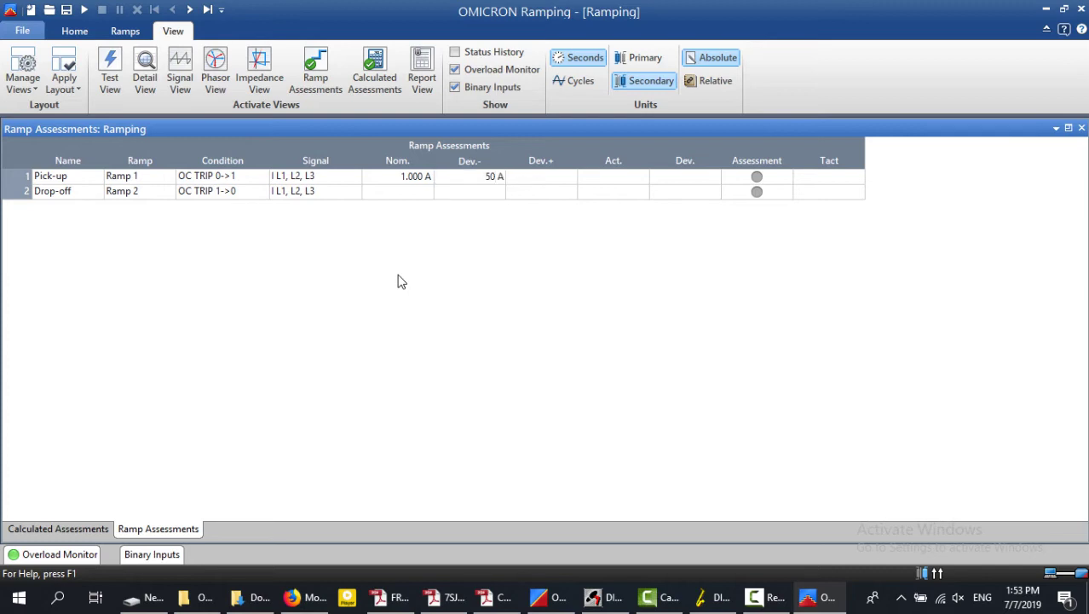
type("m")
key("Tab")
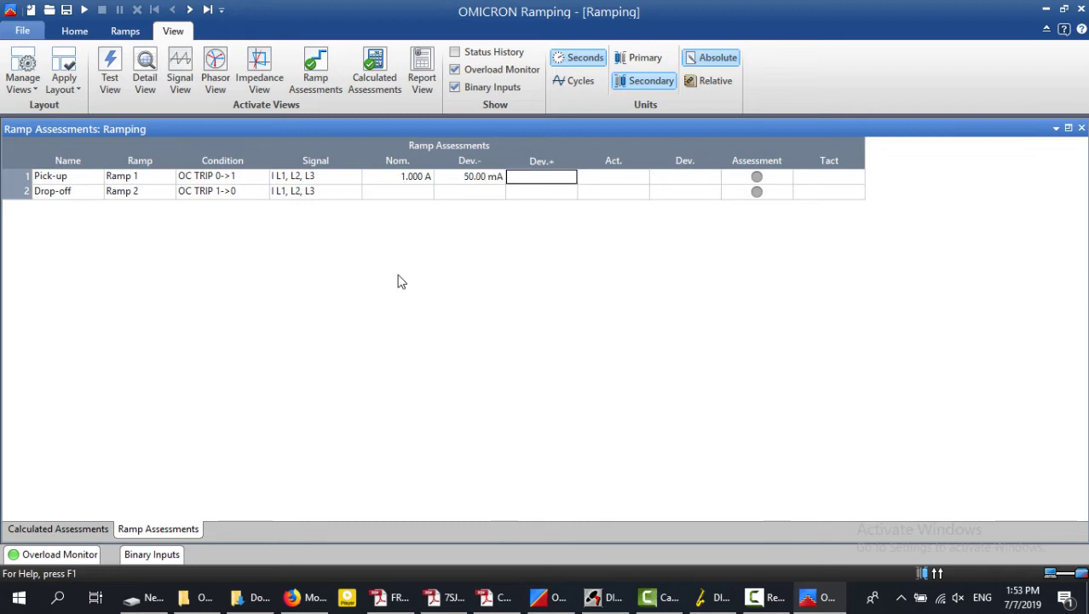
type("50ma A")
key("Tab")
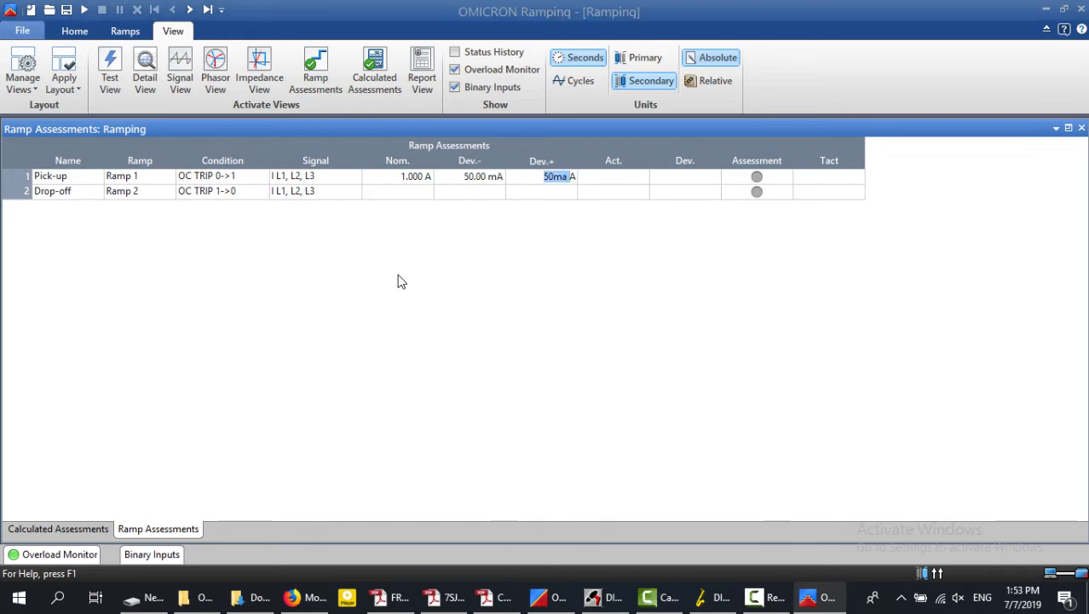
left_click(602, 243)
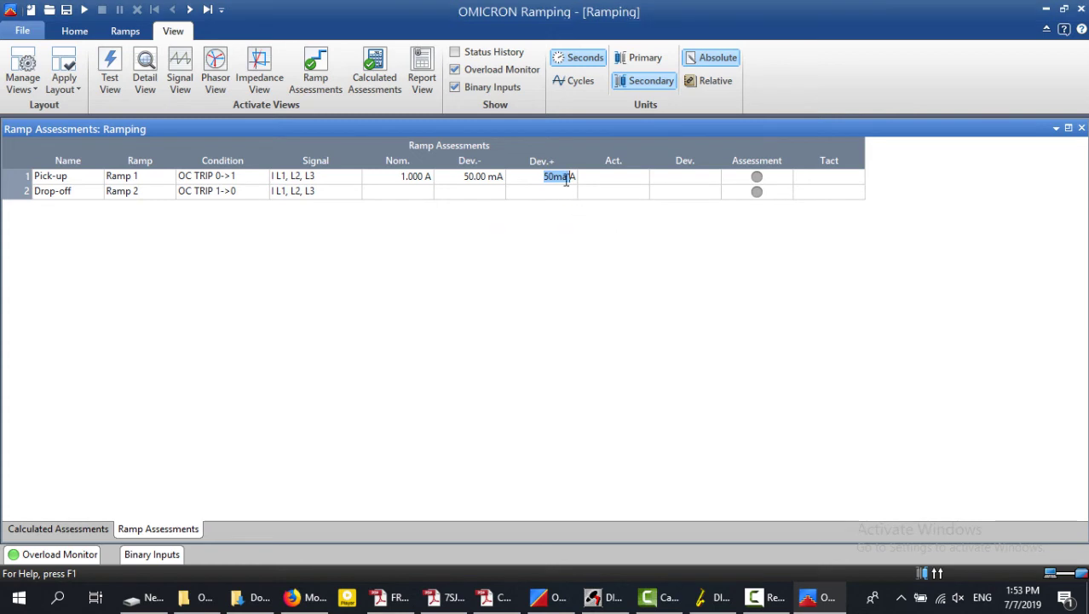
key("Right")
key("Left")
key("Delete")
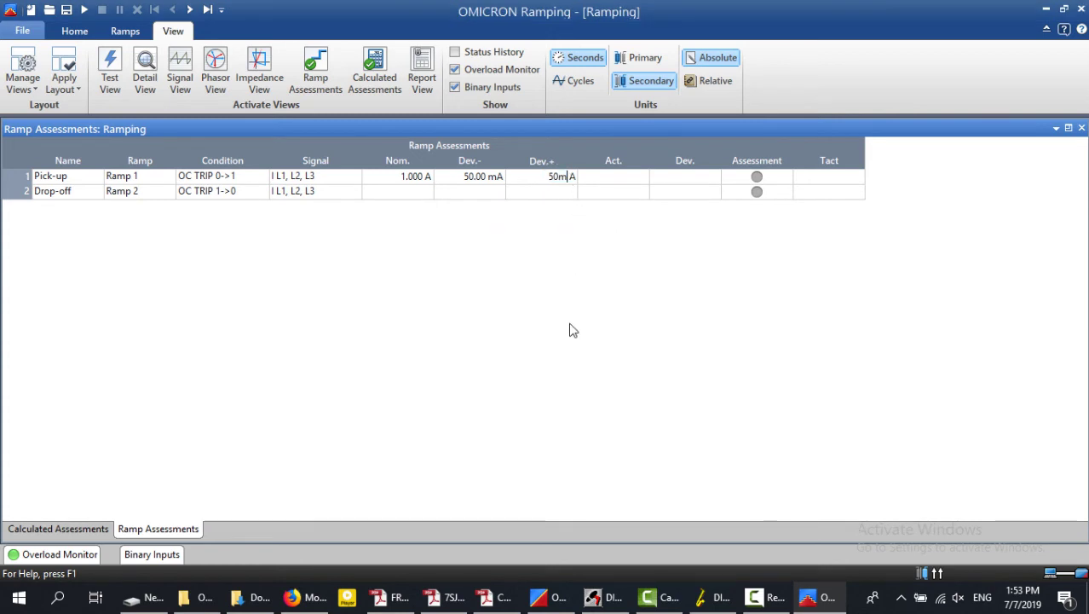
Set the Drop-off ramp assessment's nominal value to 1 A and its negative and positive deviations to 50 mA.
left_click(430, 193)
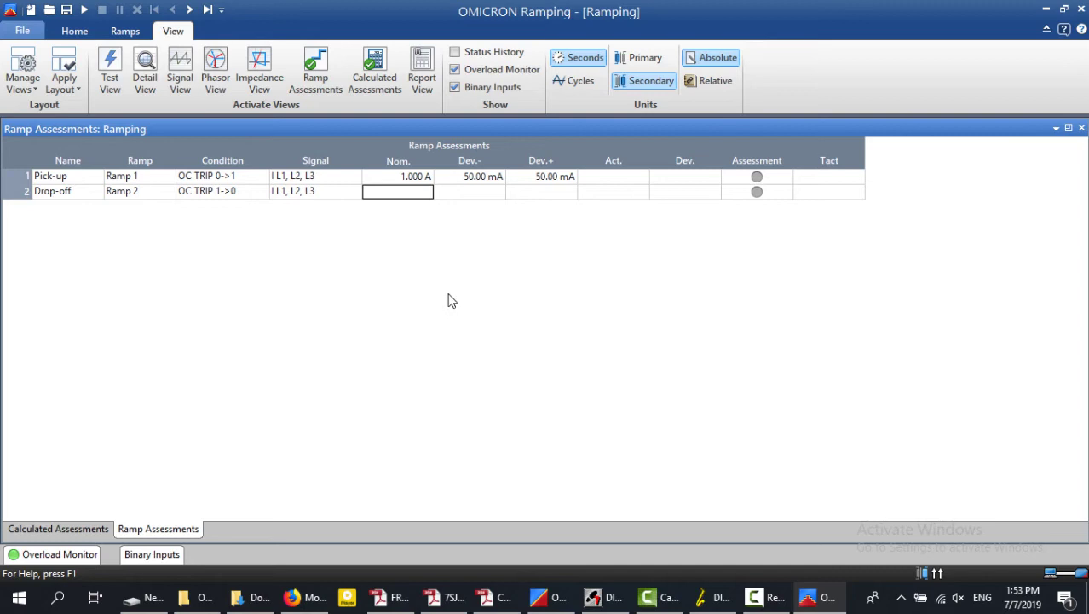
type("1 A")
key("Tab")
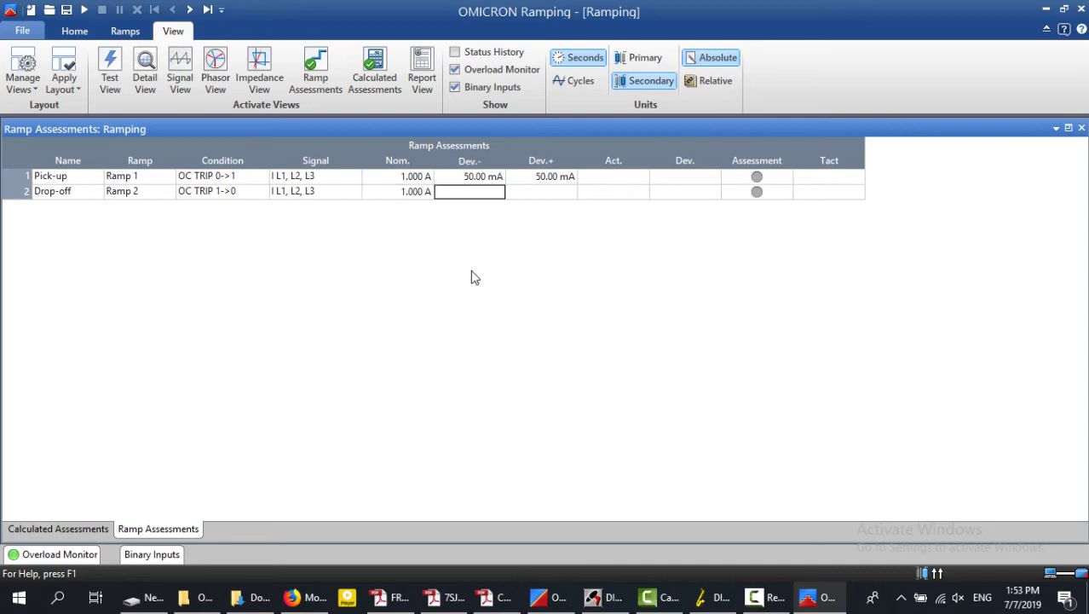
type("50mA")
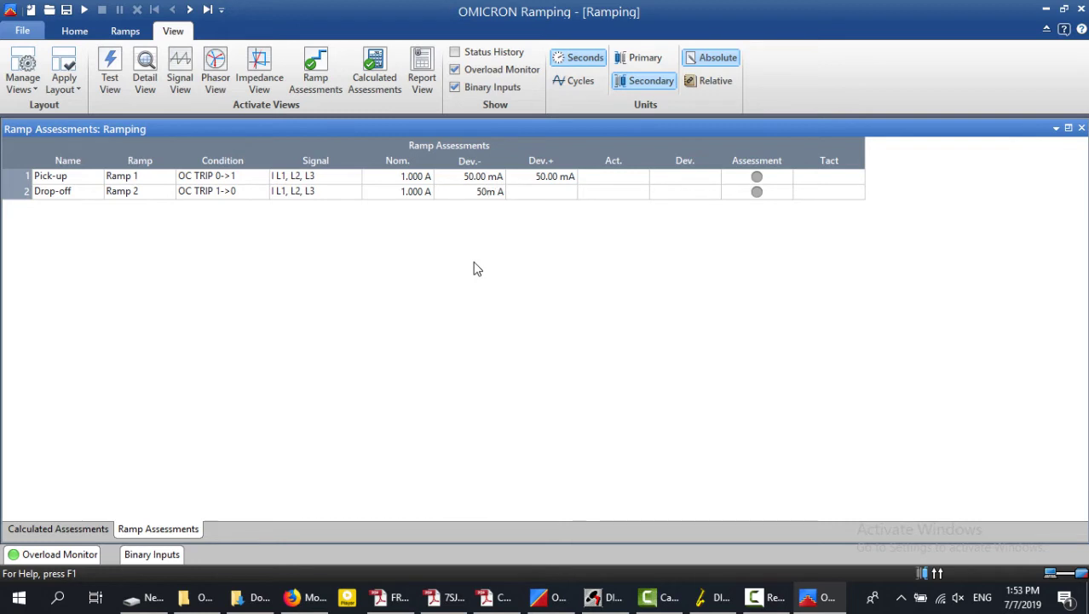
key("Tab")
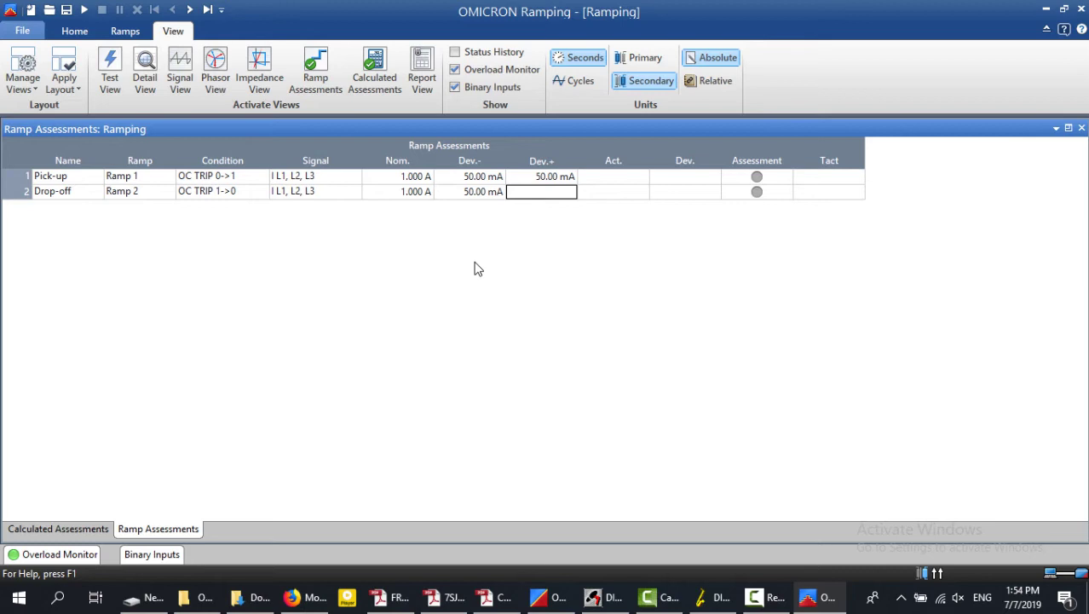
type("50.00 ")
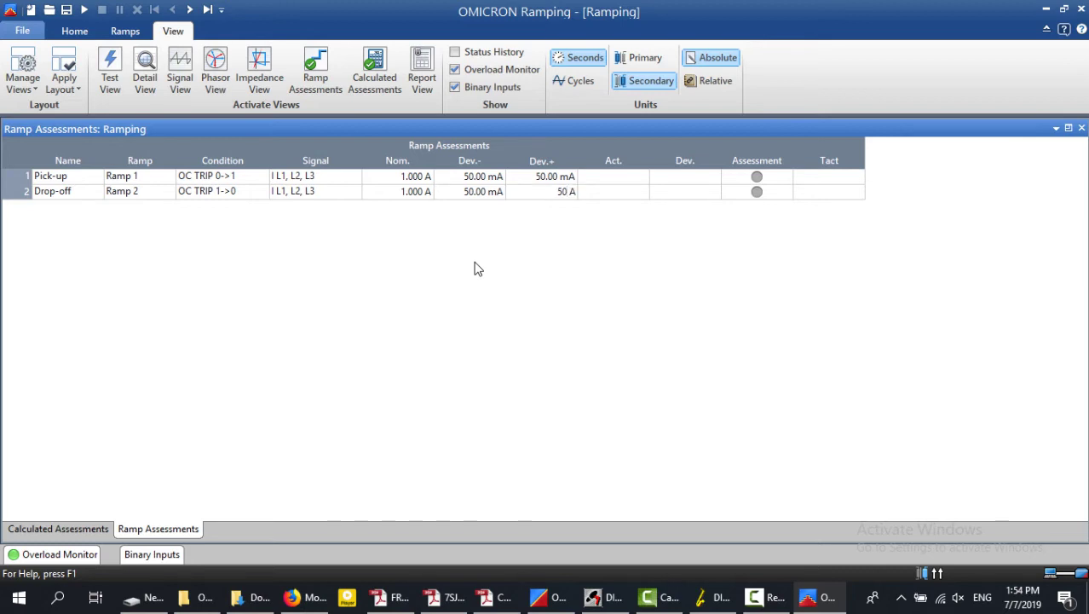
type("m")
key("Tab")
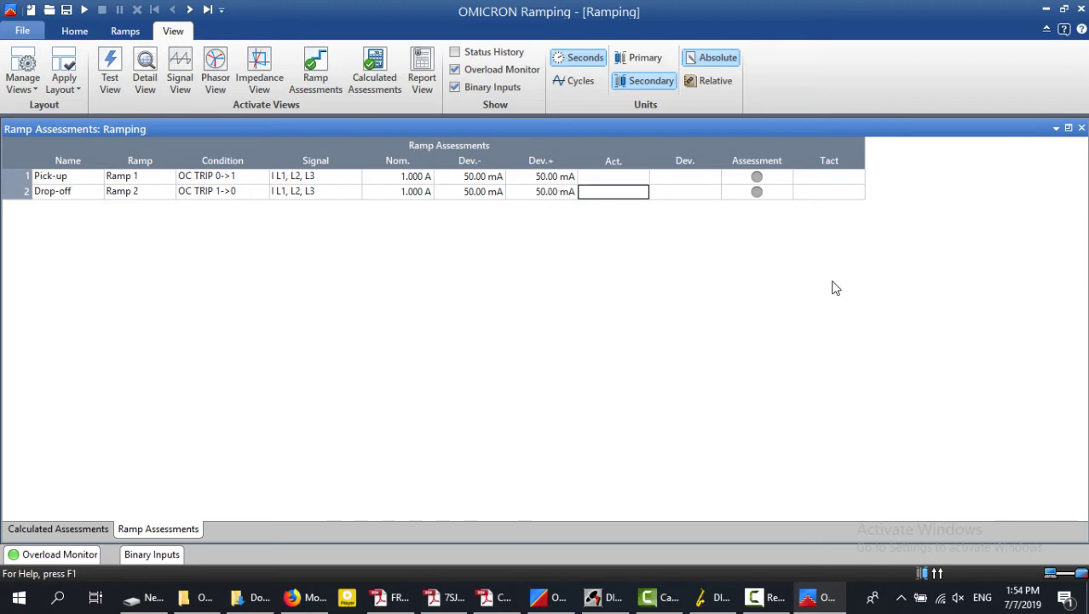
Run the ramping test with the ramp assessments enlarged to show the Pick-up and Drop-off results.
left_click(1070, 129)
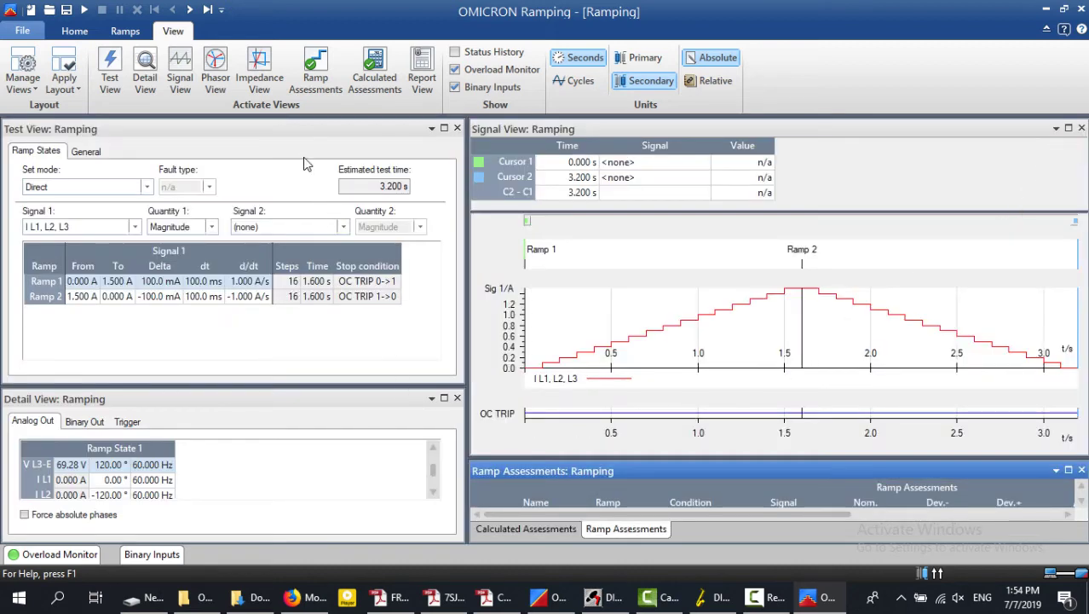
left_click(298, 133)
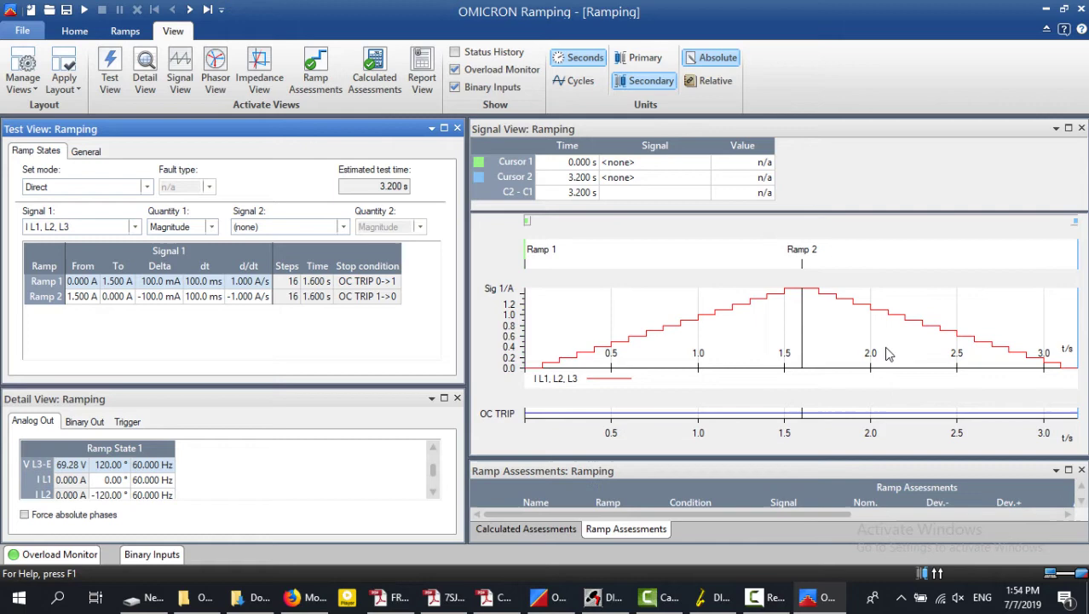
left_click(1069, 470)
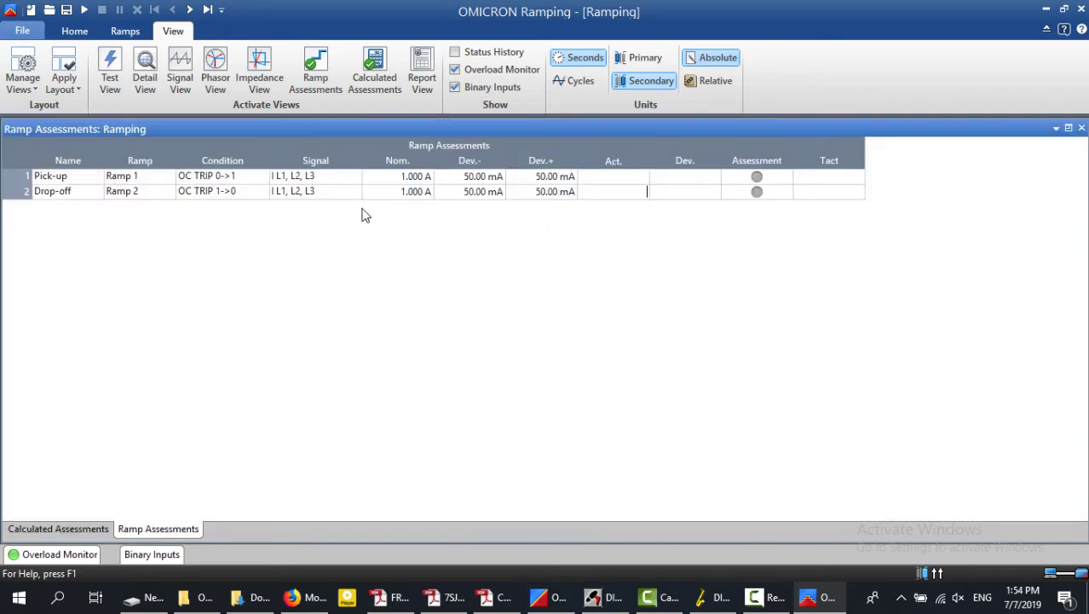
left_click(74, 31)
left_click(183, 70)
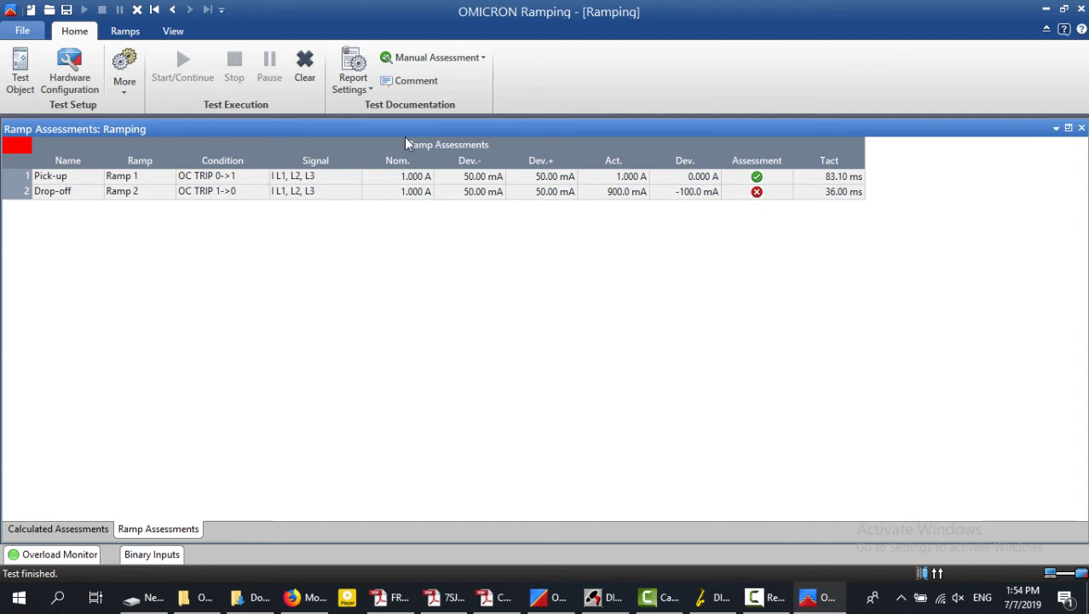
Clear the test results and set the Pick-up assessment's negative and positive deviations to 100 mA.
left_click(305, 67)
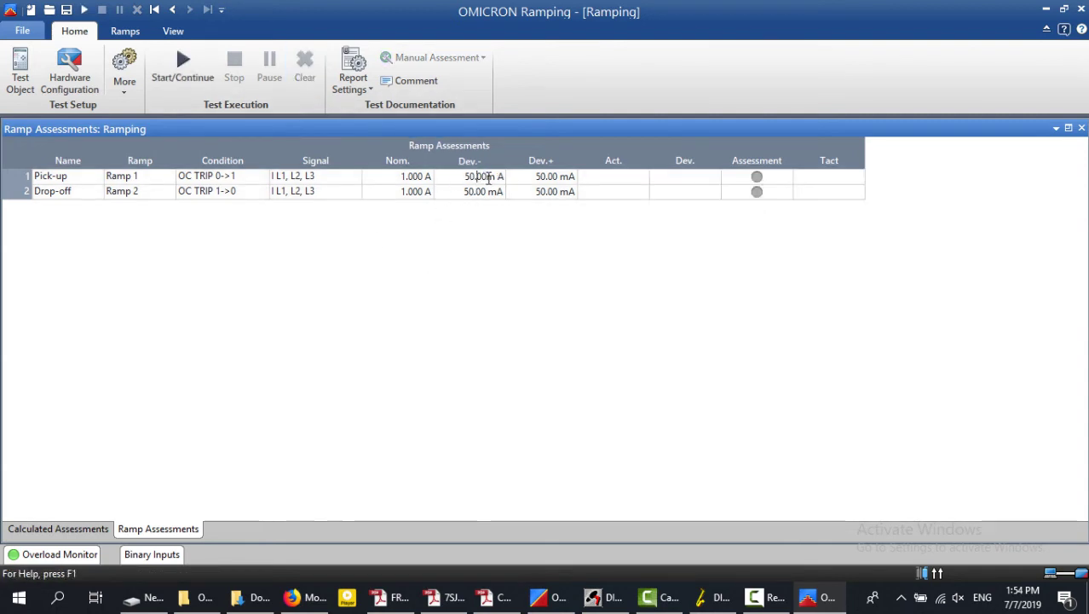
double_click(488, 177)
type("100")
key("Tab")
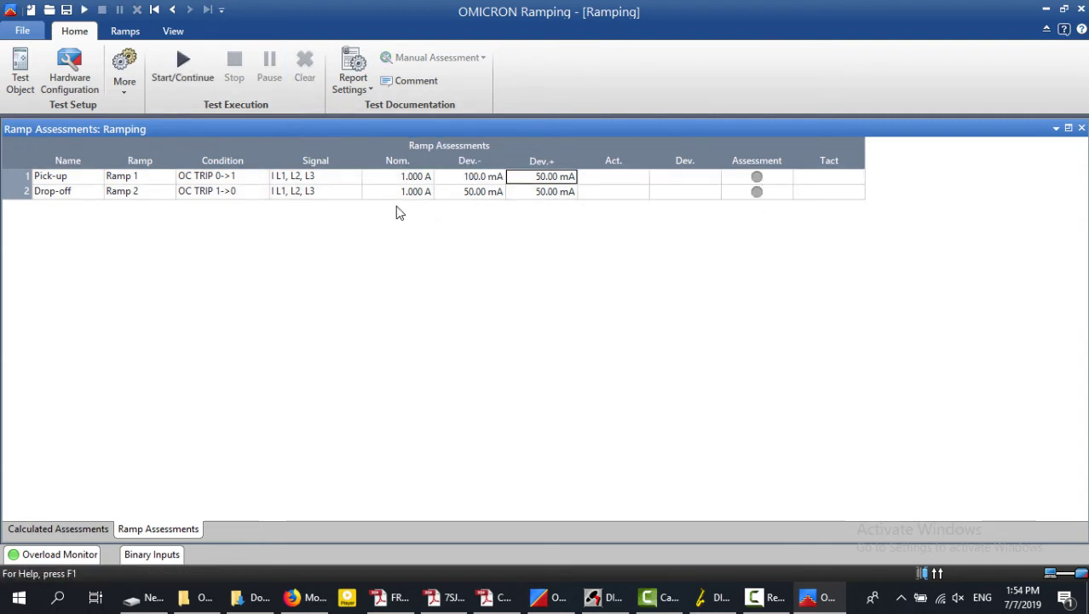
left_click(564, 178)
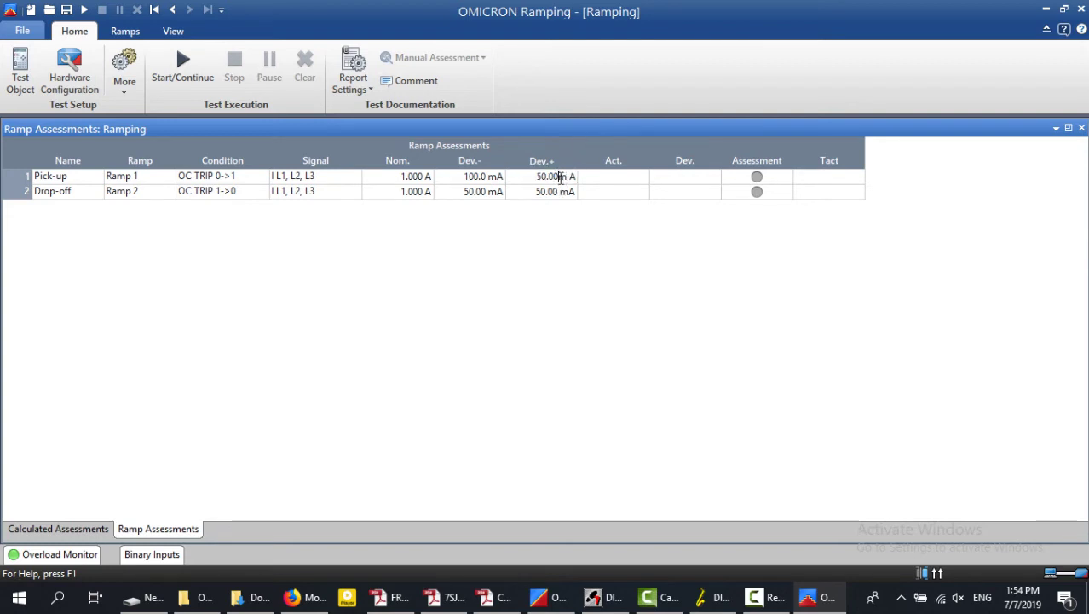
double_click(560, 178)
type("100")
key("Tab")
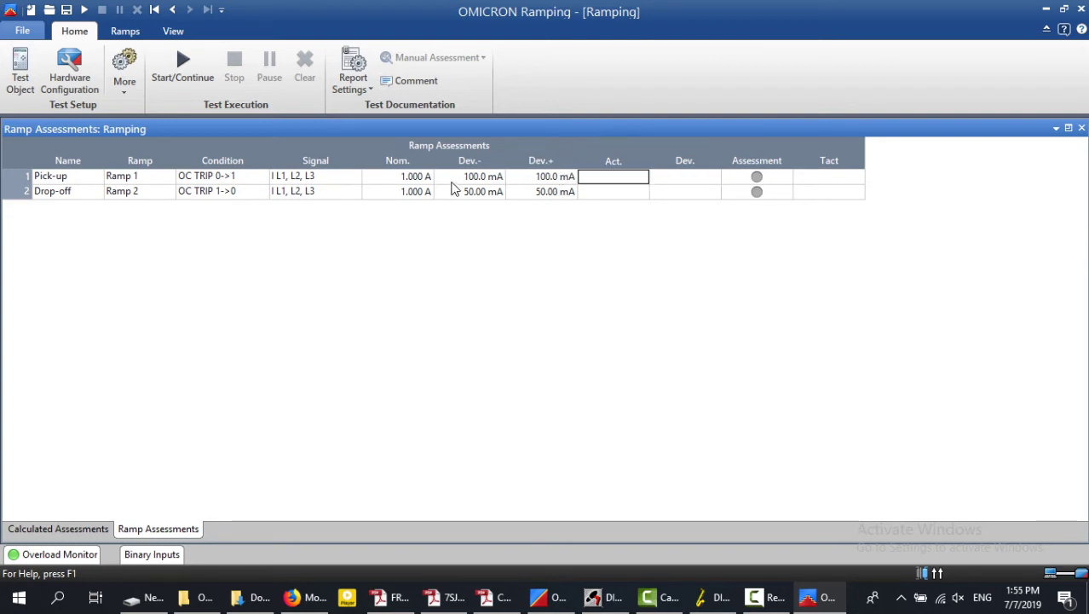
Set the Drop-off assessment's negative and positive deviations to 100 mA and run the ramping test again.
left_click(486, 193)
left_click_drag(494, 195, 427, 195)
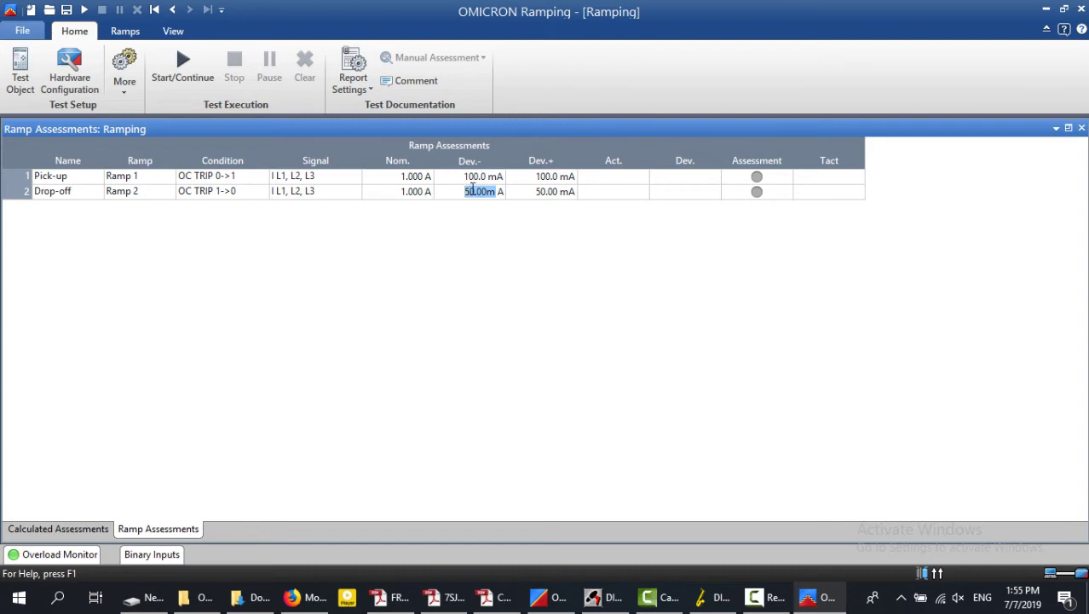
type("100")
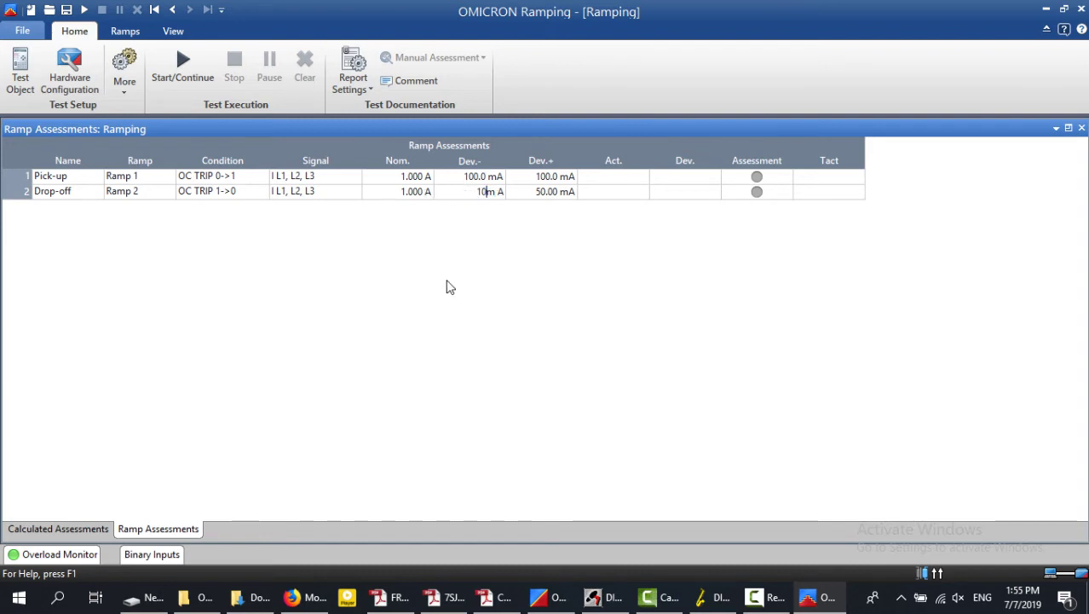
key("Tab")
left_click(554, 191)
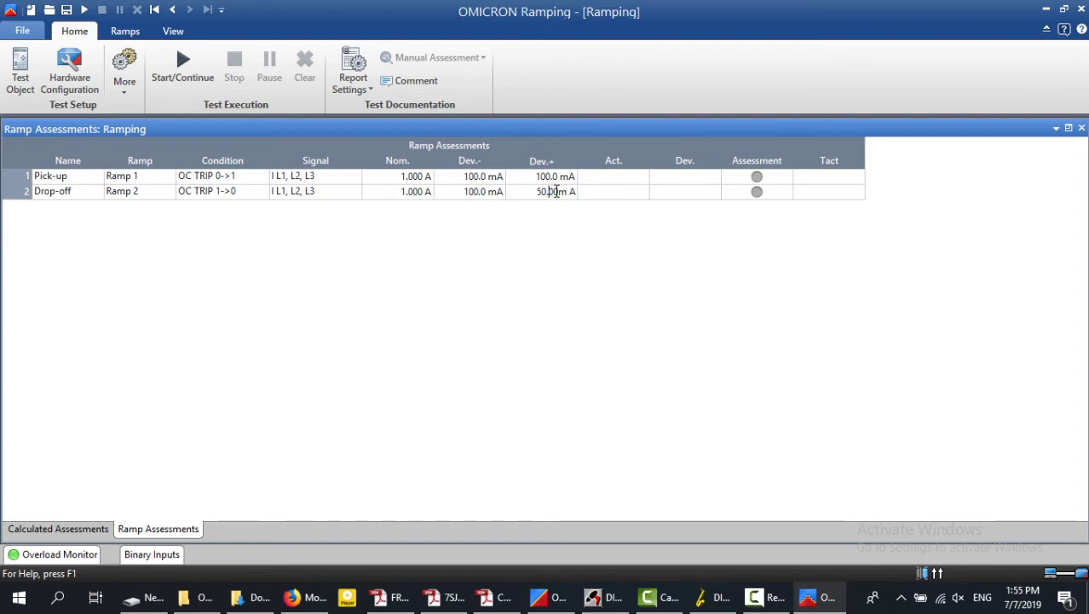
double_click(554, 191)
type("100")
key("Tab")
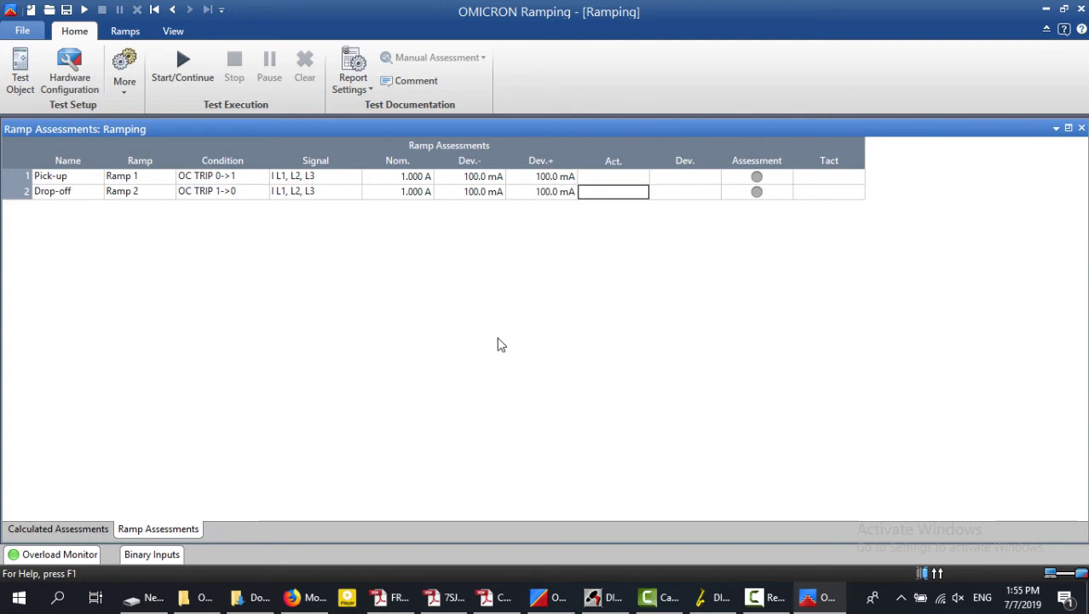
left_click(186, 72)
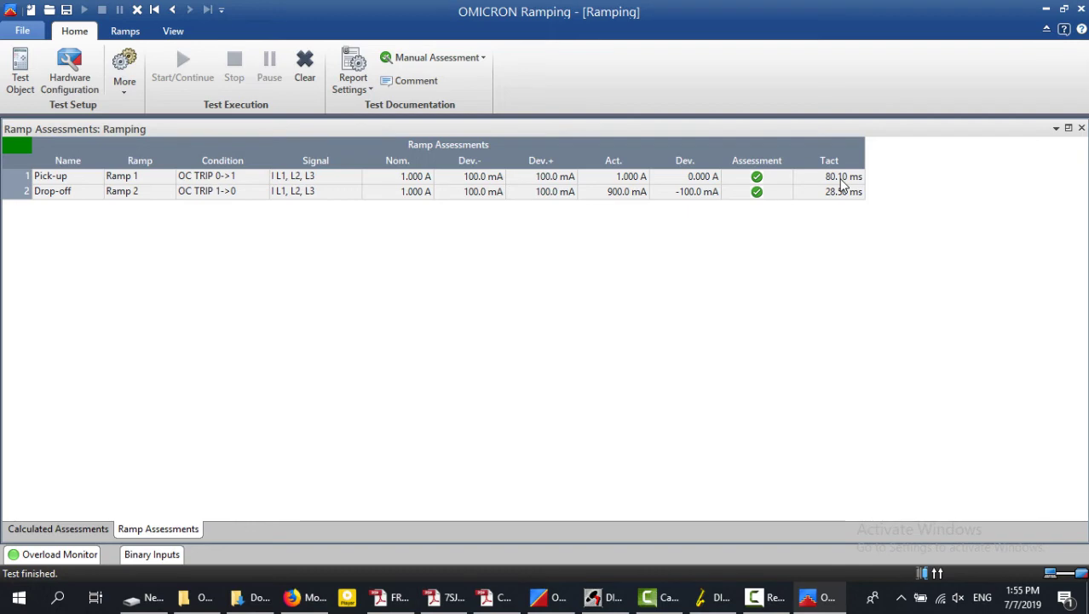
Check the T I> Time Delay in DIGSI's DMT Ph settings, and compare it with the ramp step times and assessment trip times in Ramping.
left_click(712, 596)
left_click(738, 293)
left_click(745, 294)
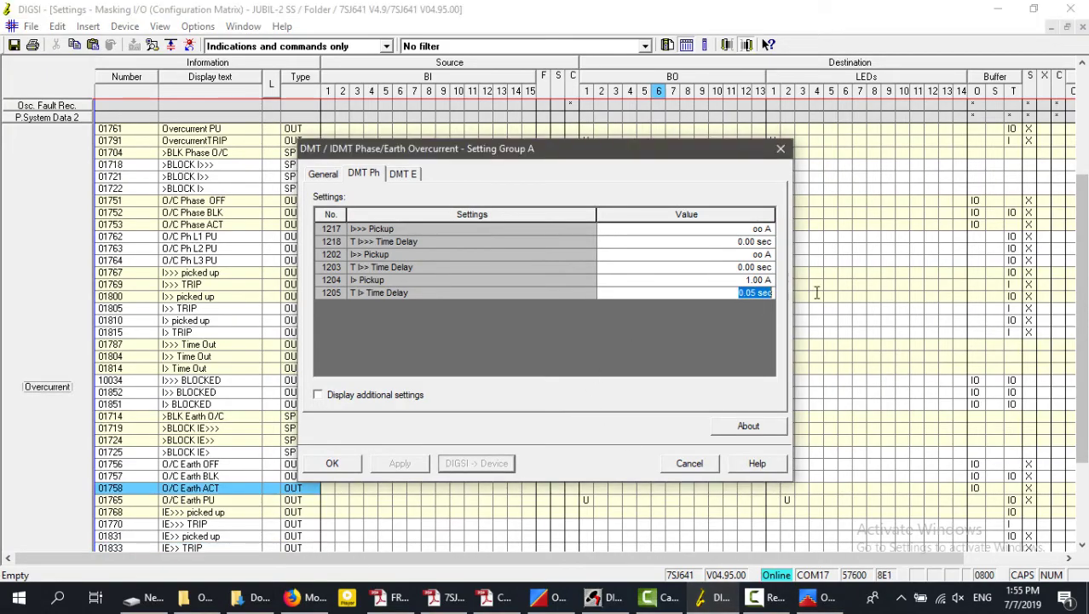
left_click(818, 597)
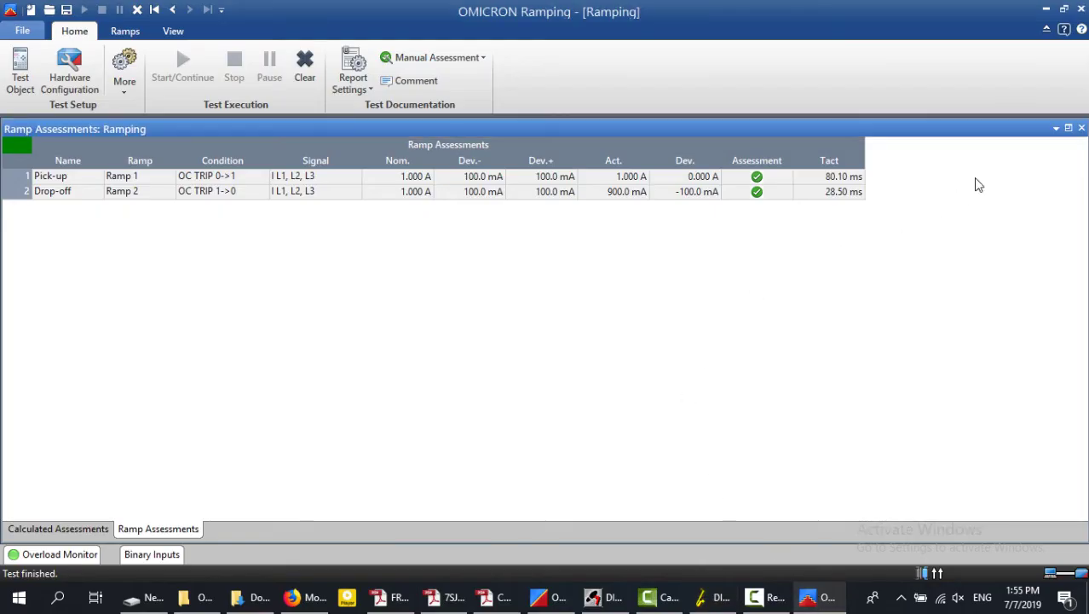
left_click(1068, 129)
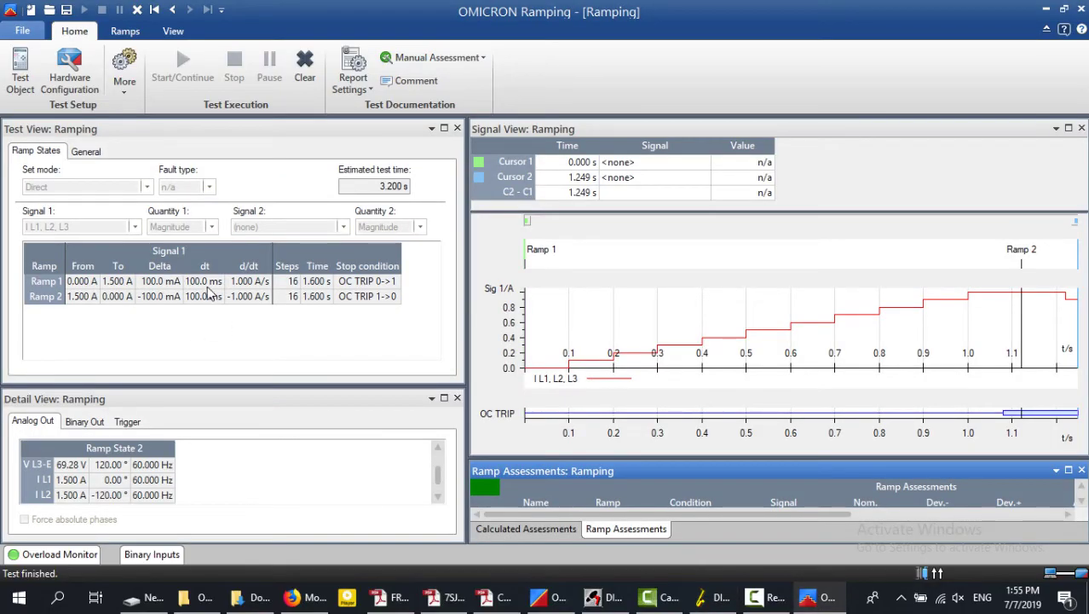
left_click(1069, 469)
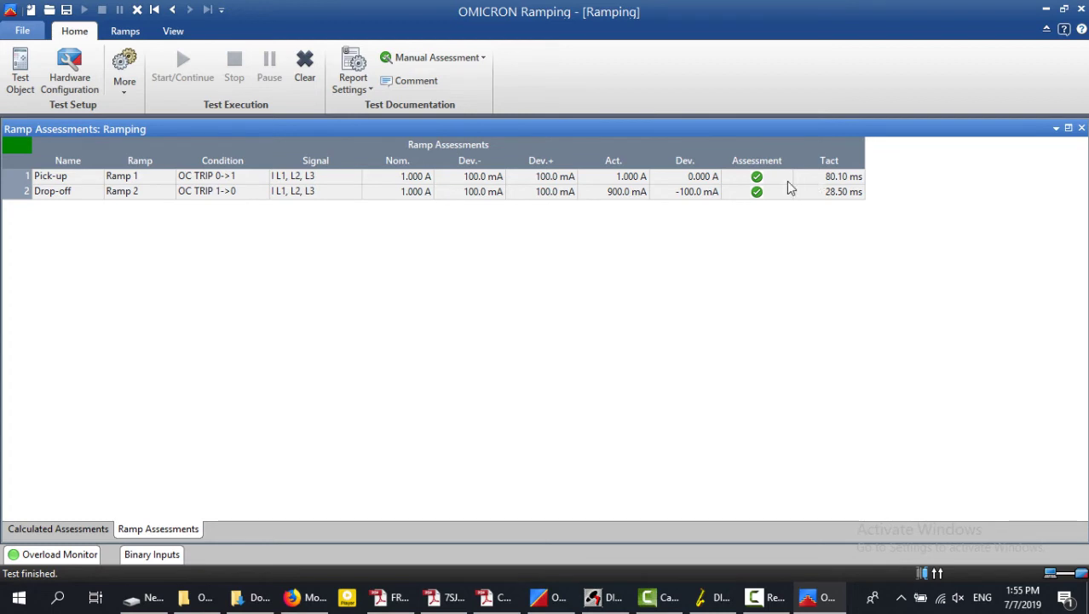
Clear the test results and close the Calculated Assessments view, keeping the Ramp Assessments view open in the normal layout.
left_click(308, 81)
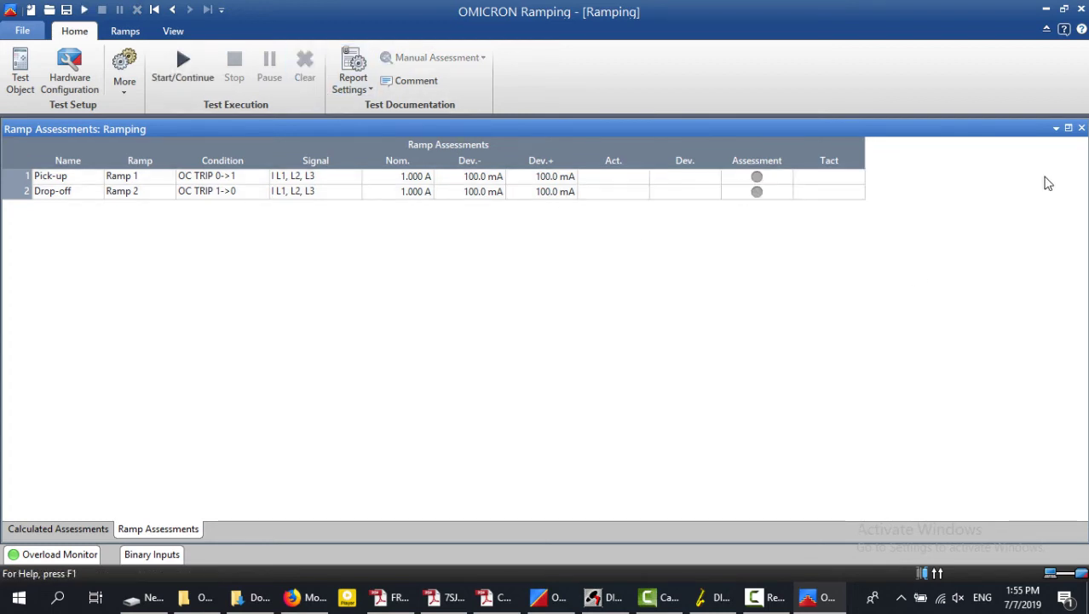
left_click(1069, 128)
left_click(170, 31)
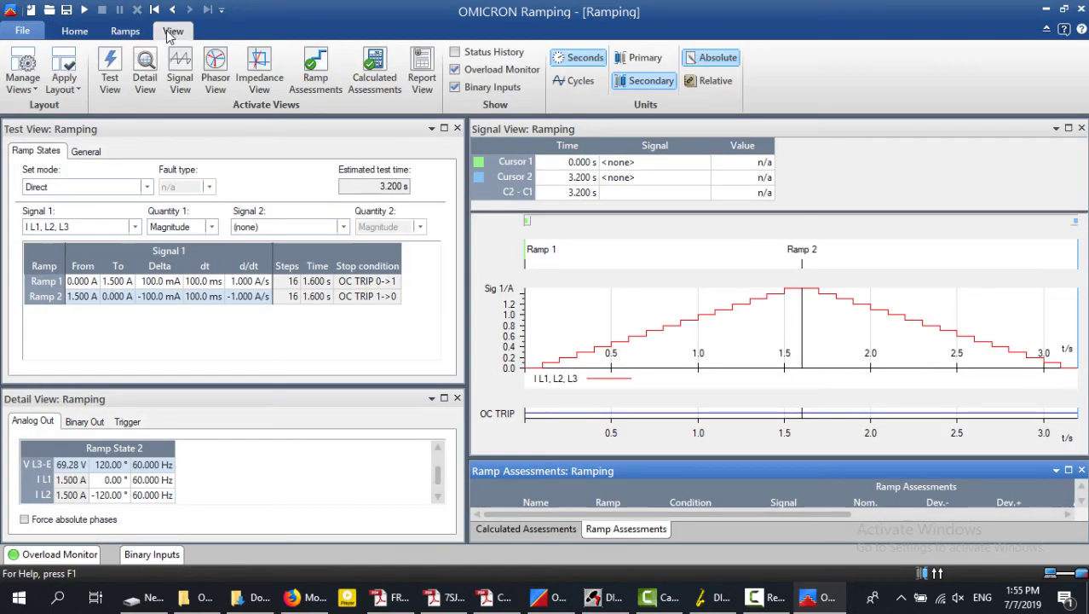
left_click(1081, 471)
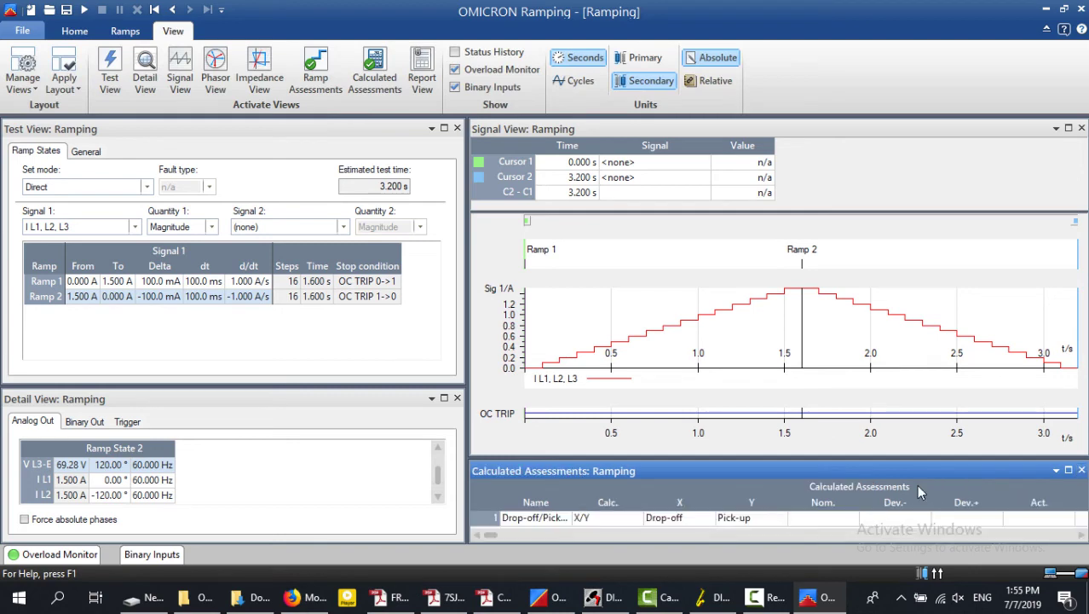
left_click(1082, 471)
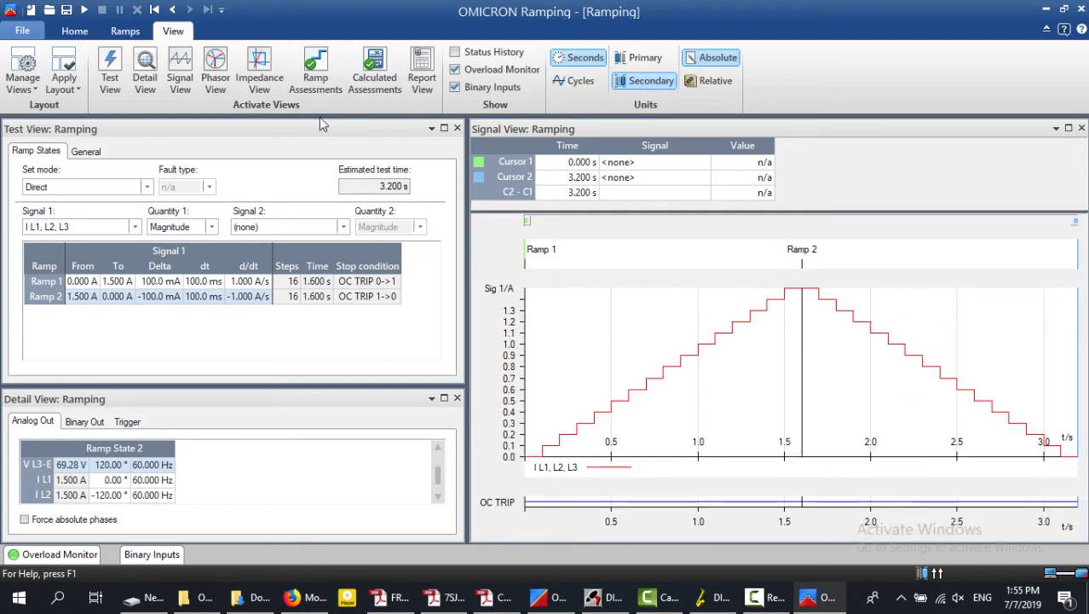
left_click(316, 75)
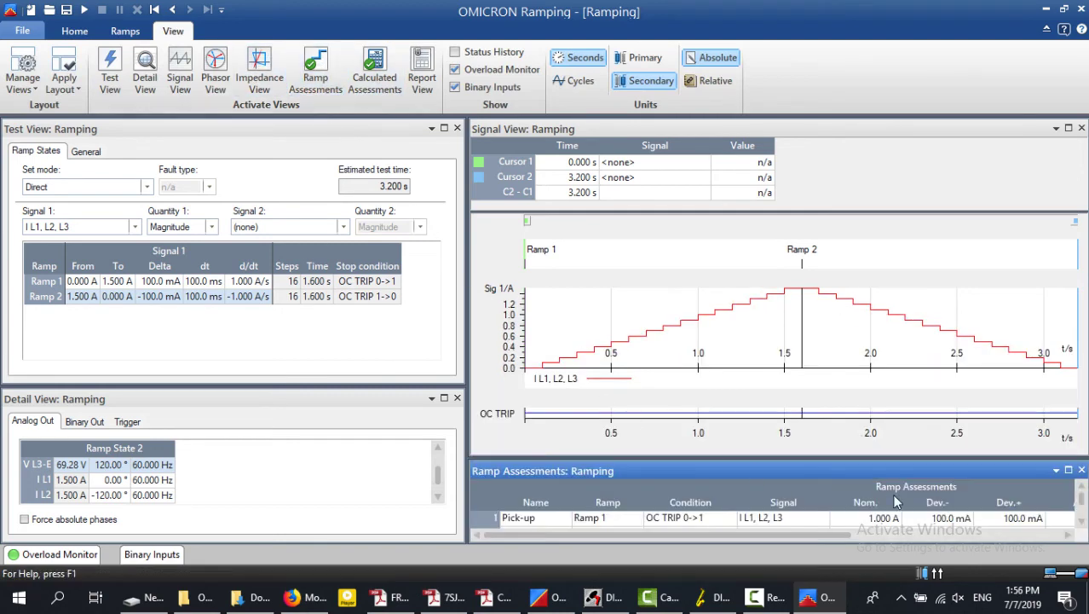
left_click(1069, 468)
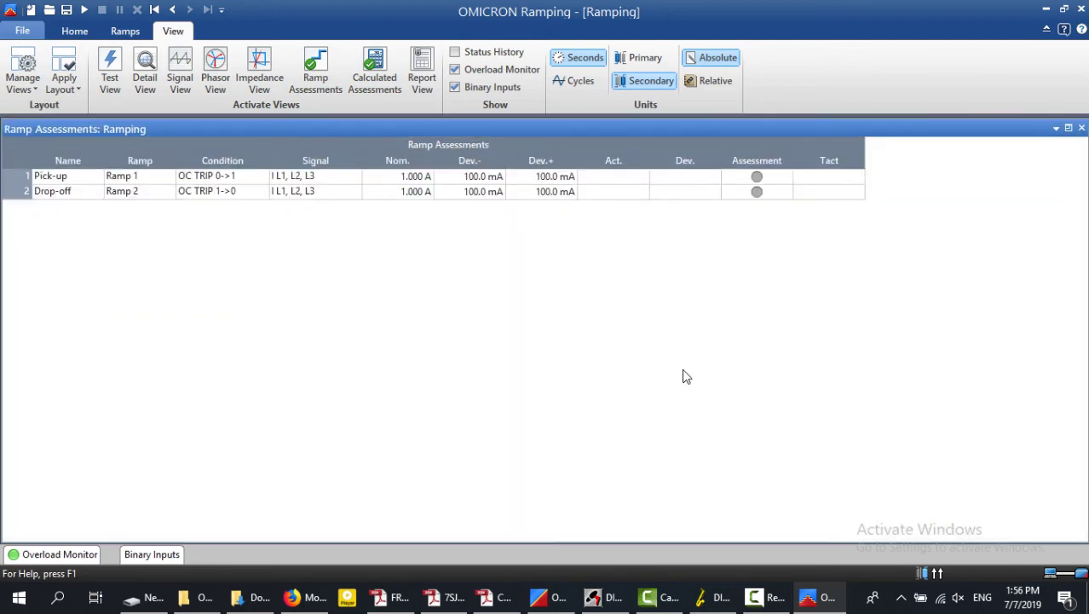
left_click(1069, 131)
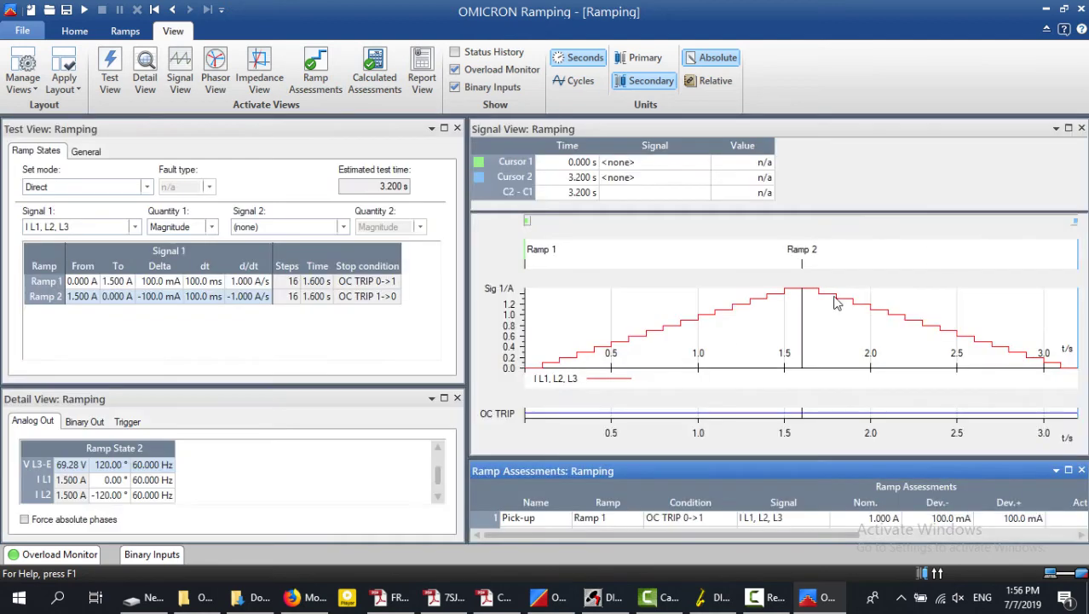
Enlarge the Signal View, run the ramping test to watch the current ramp and OC TRIP signal, and restore the multi-view layout.
left_click(986, 145)
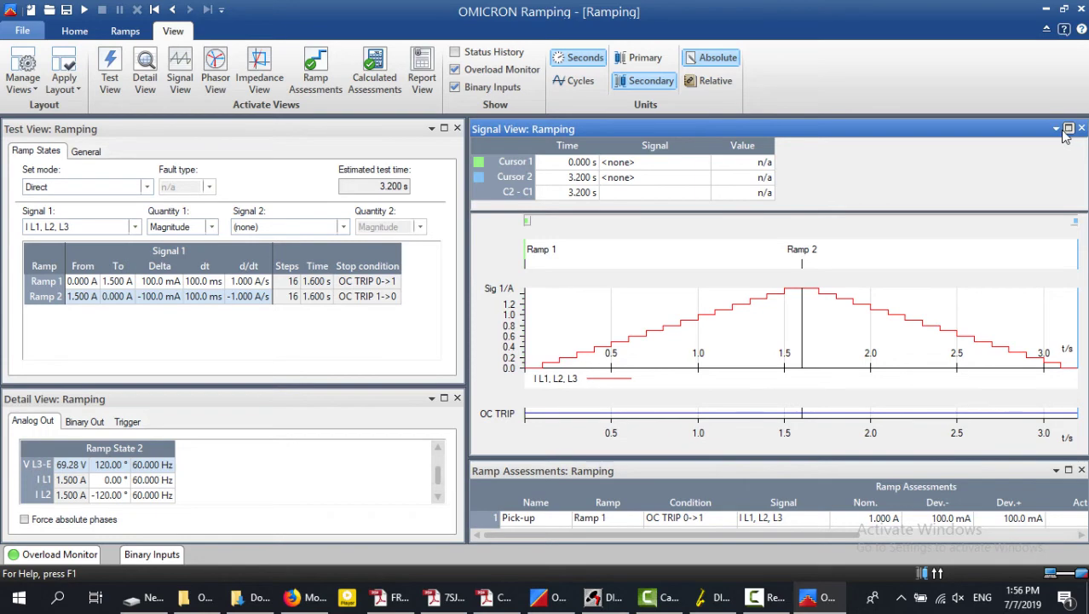
left_click(1069, 128)
left_click(75, 31)
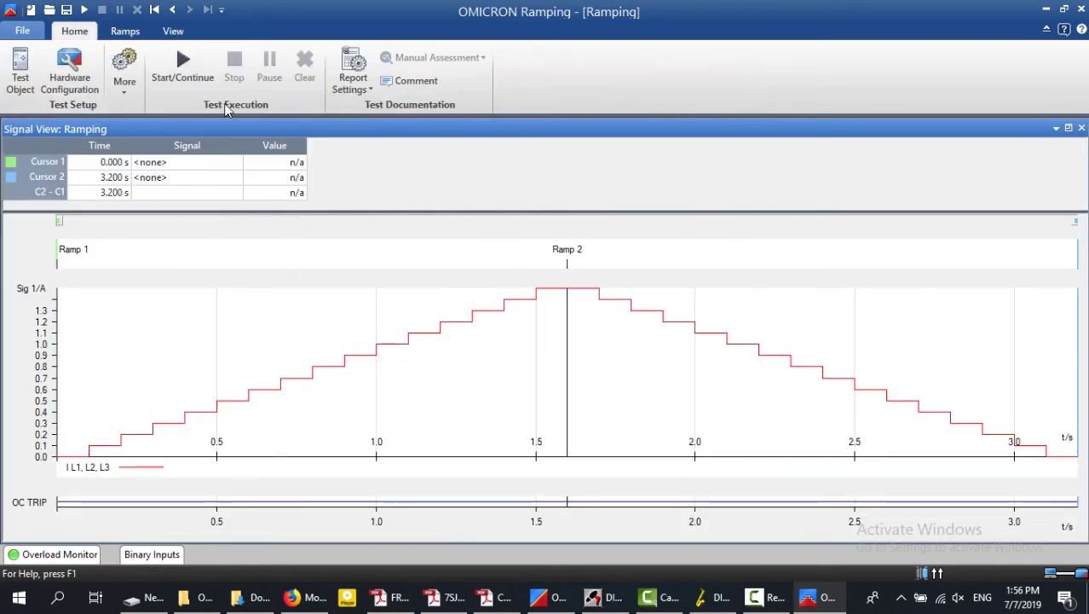
left_click(175, 47)
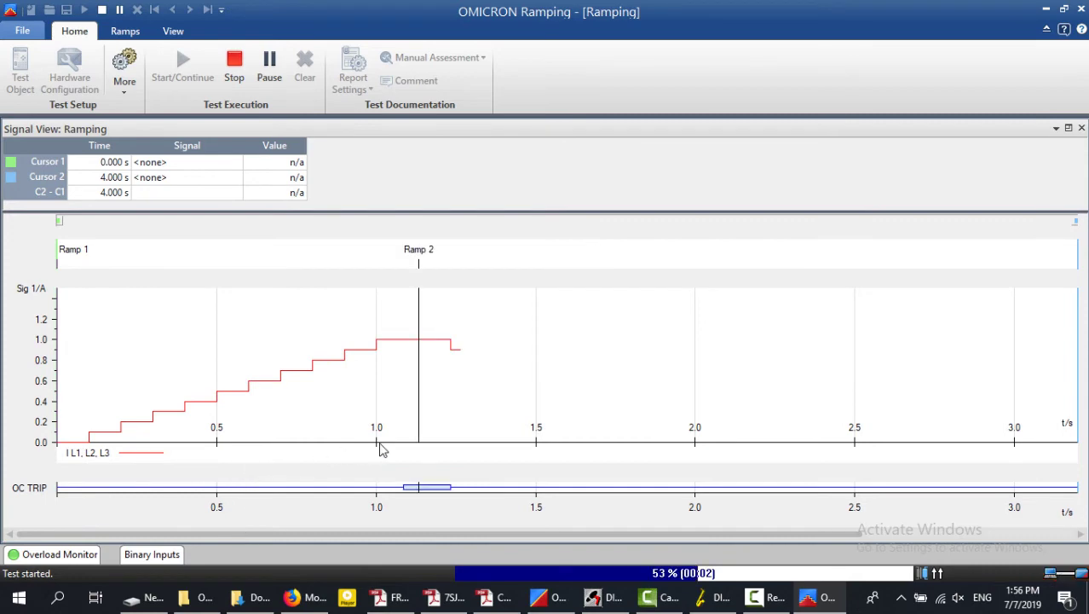
left_click(1069, 129)
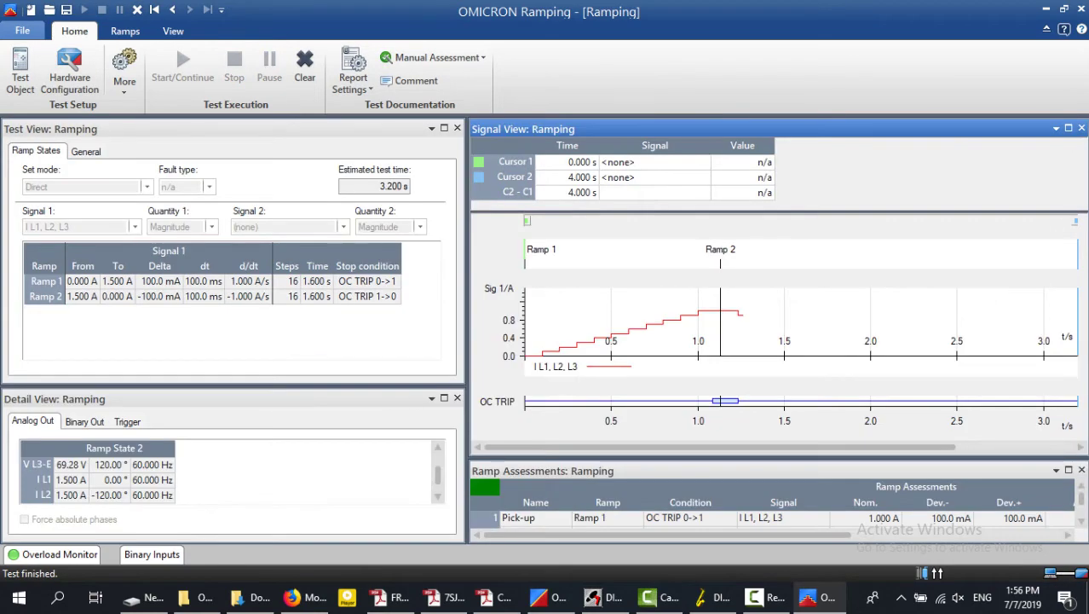
Review the pick-up and drop-off results in the enlarged Ramp Assessments view, clear the test results and restore the layout.
left_click(1068, 468)
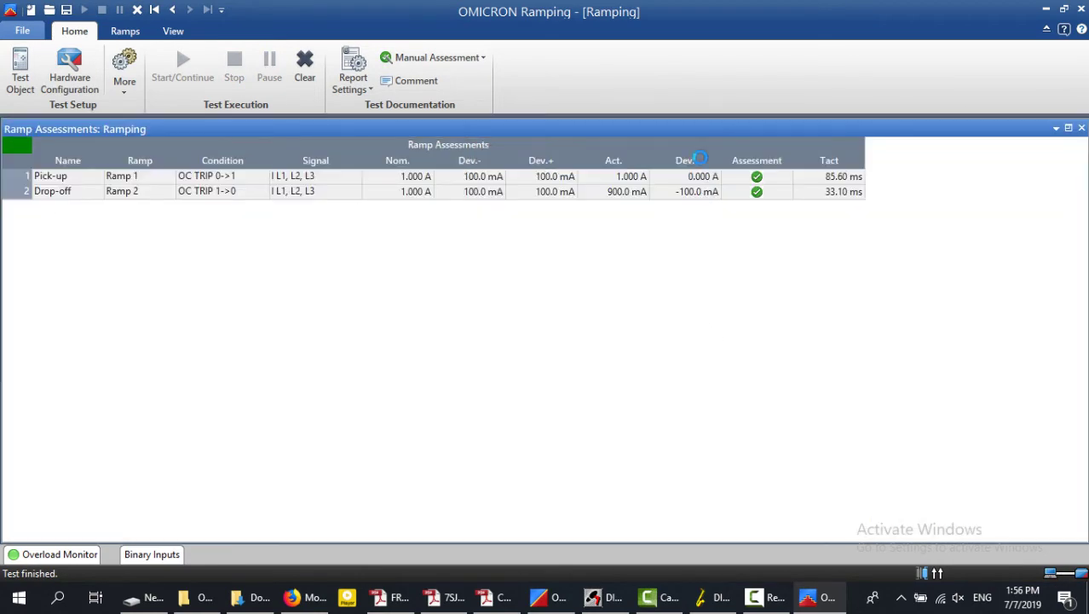
left_click(304, 64)
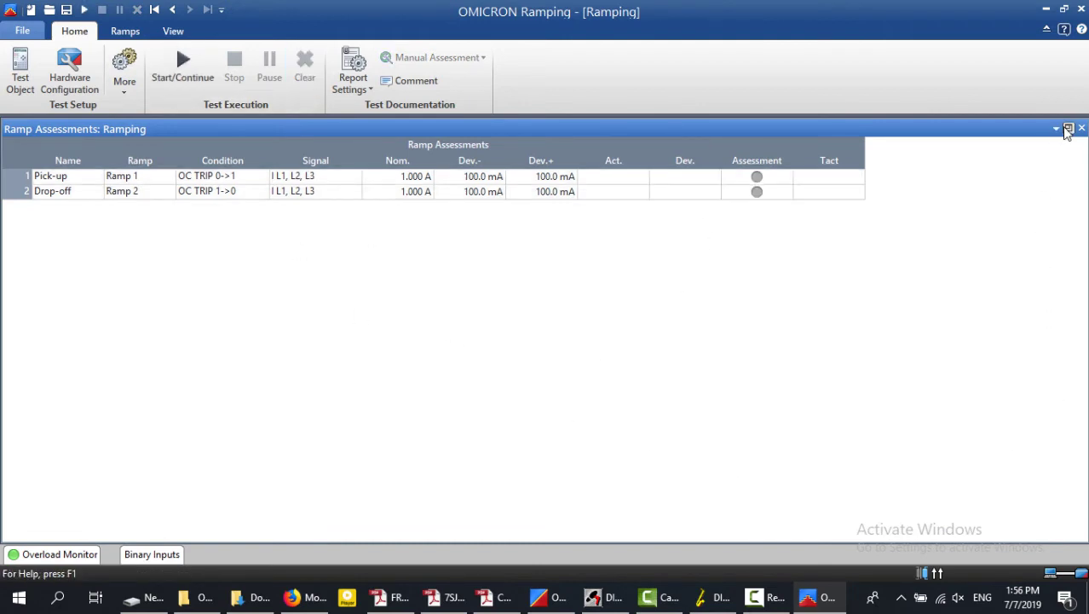
left_click(1055, 129)
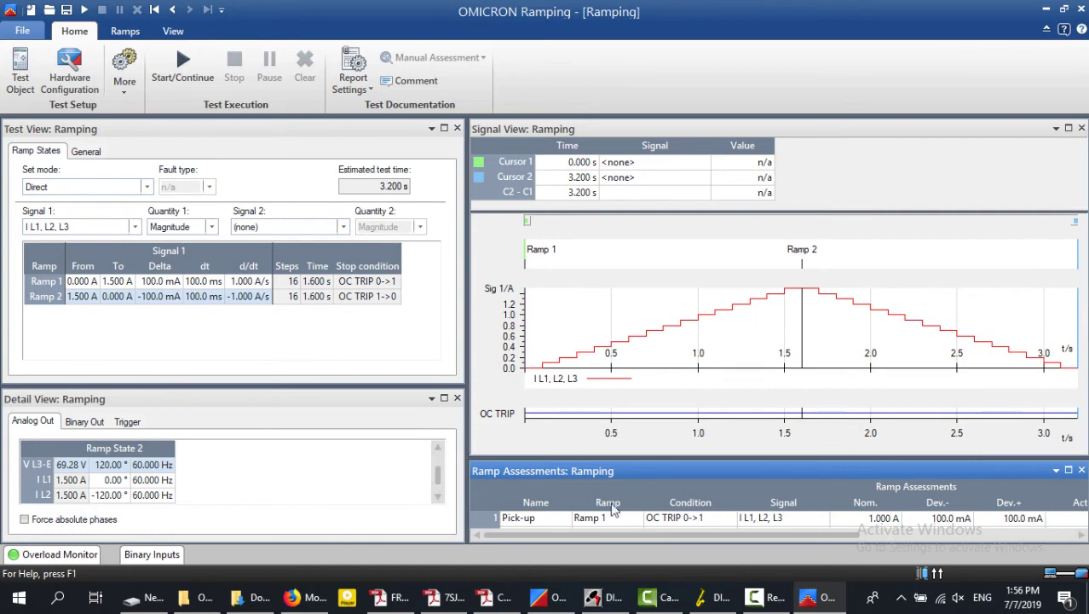
Check which Test Results items the Short Form report includes in the report form definition.
left_click(330, 448)
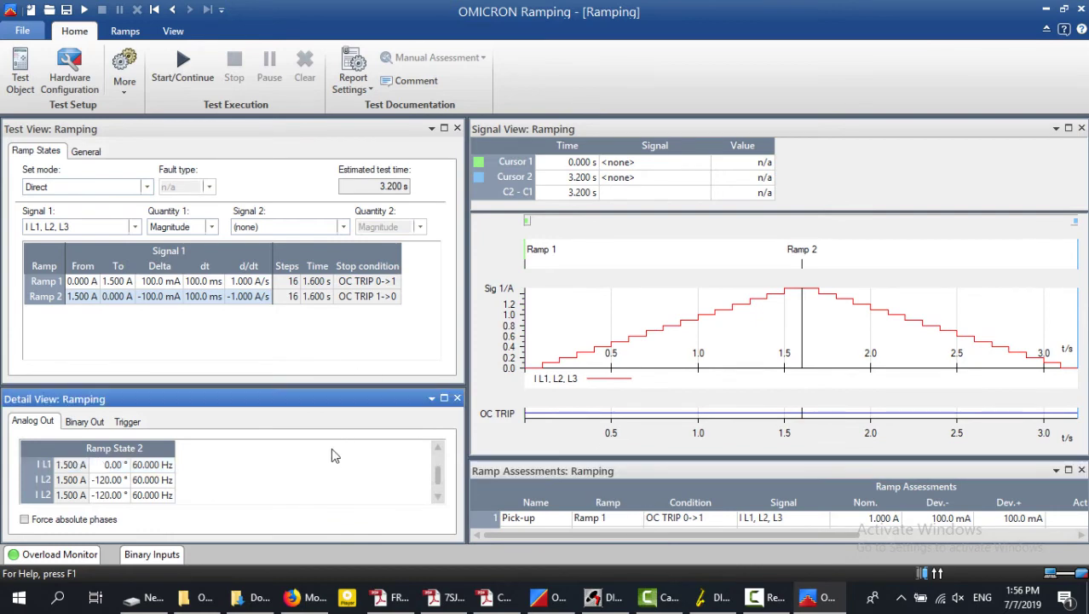
scroll(331, 447, "up", 1)
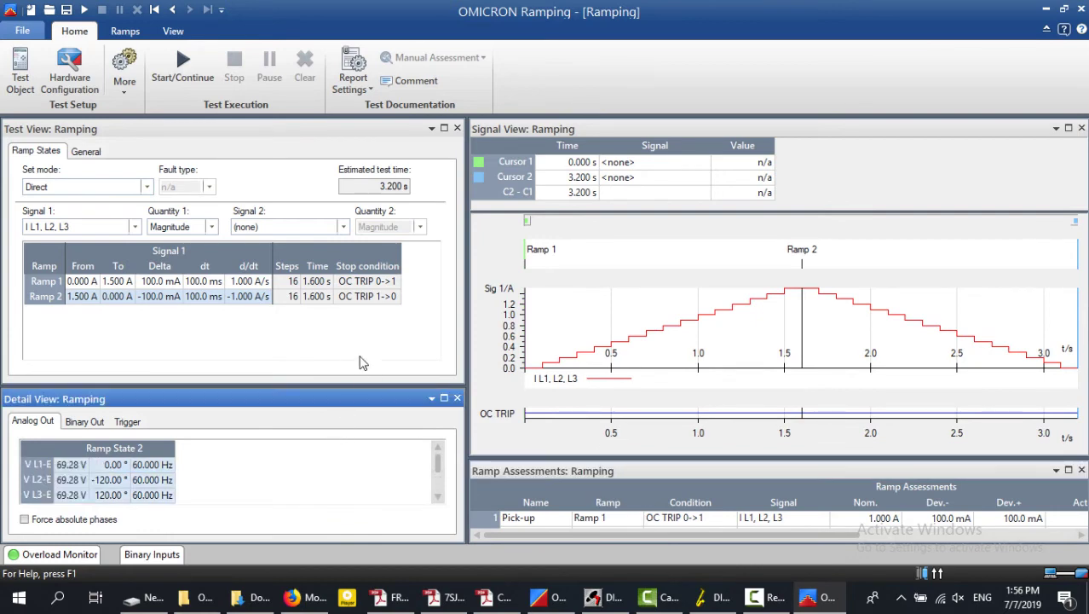
left_click(357, 82)
left_click(376, 145)
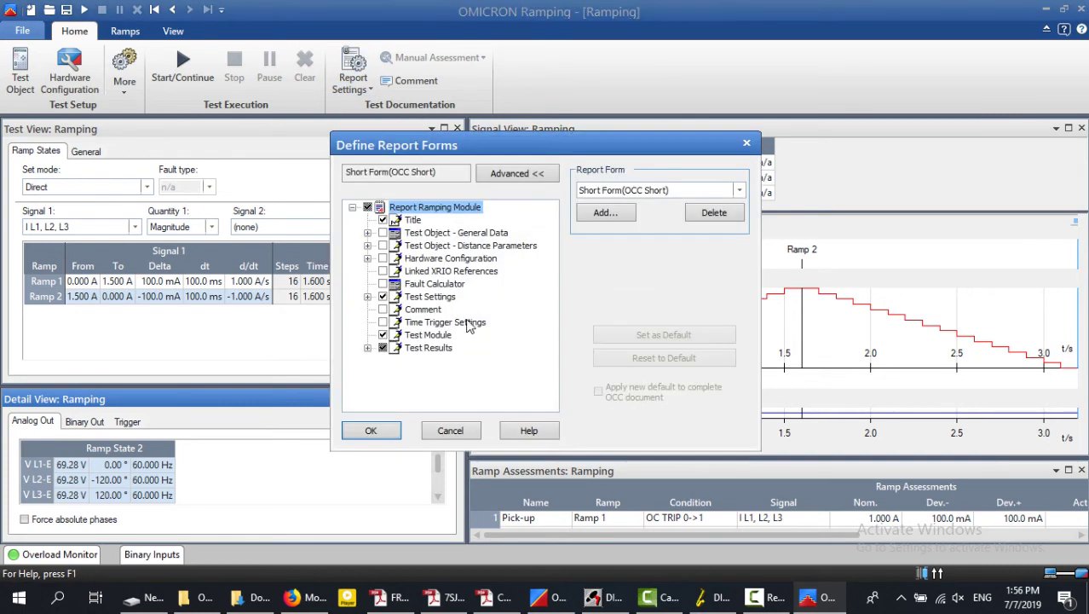
left_click(368, 348)
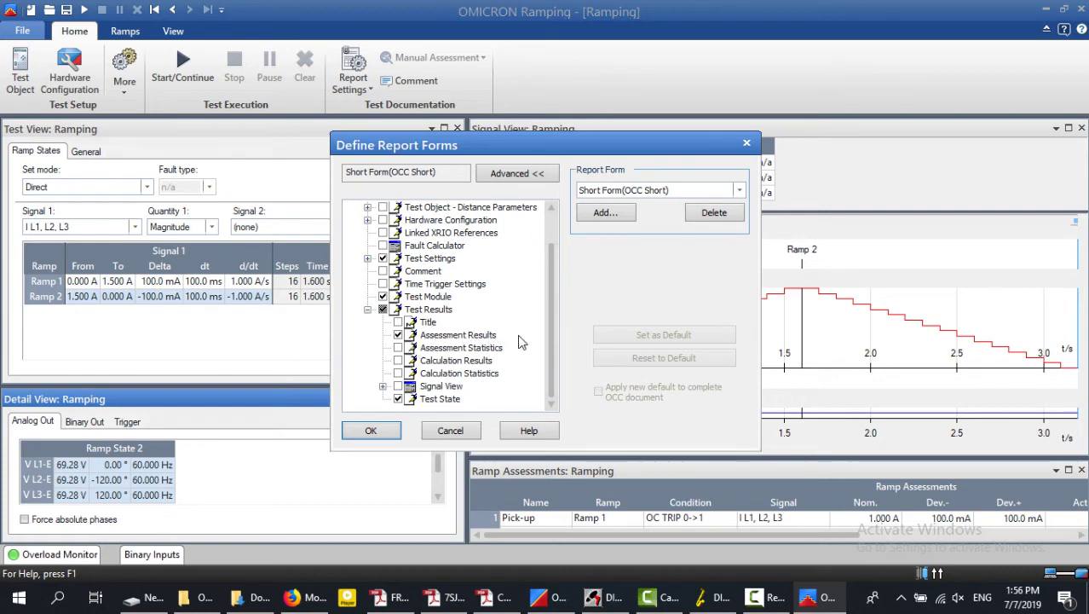
left_click(370, 429)
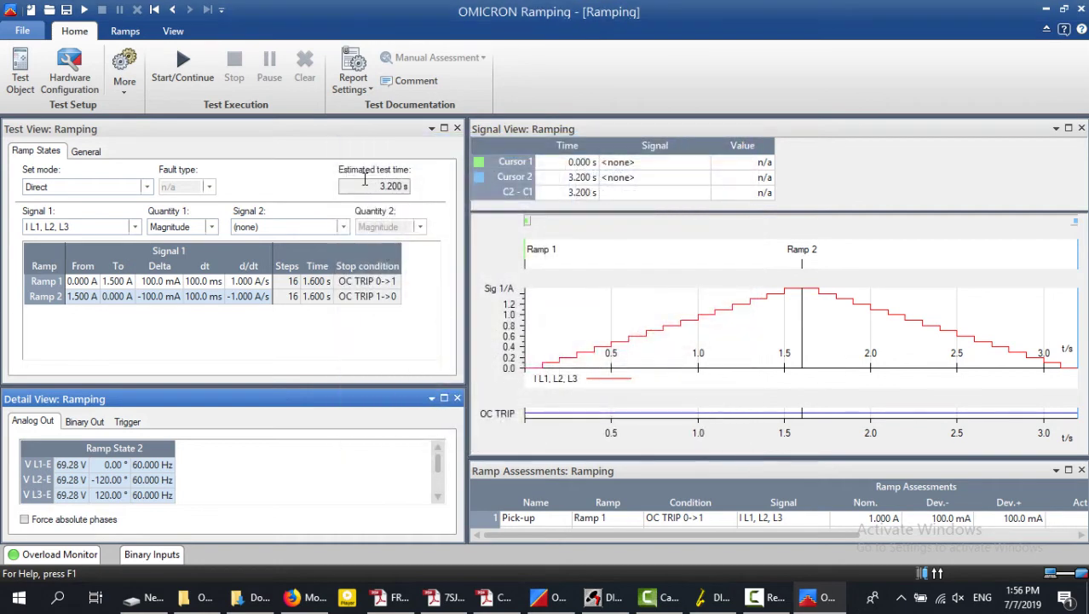
Choose the fuller report form that includes assessment and calculation statistics, and read through it in the Report View.
left_click(357, 90)
left_click(377, 124)
left_click(173, 31)
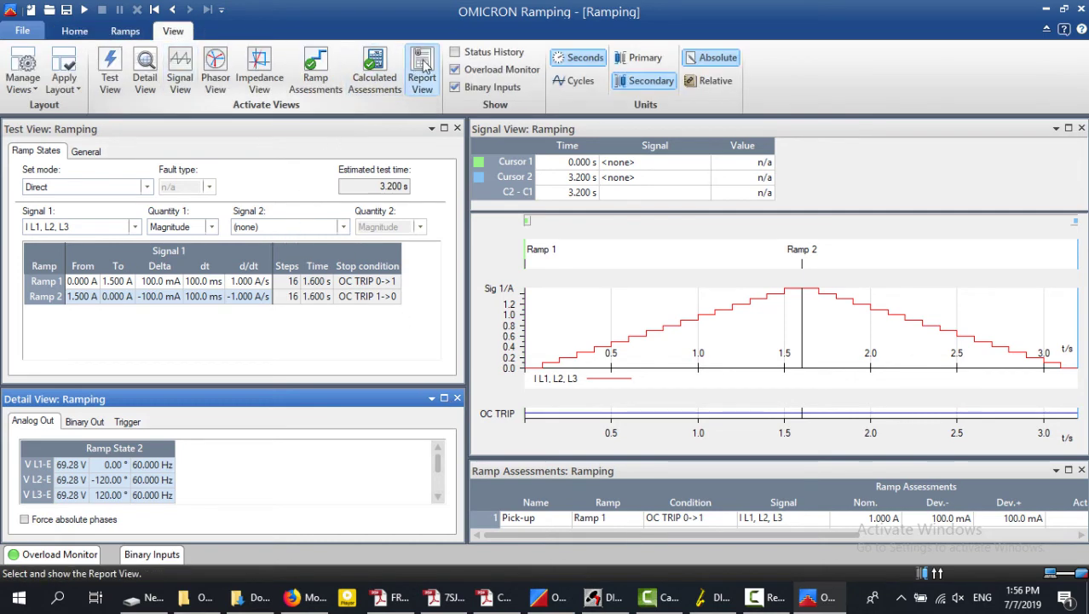
left_click(422, 78)
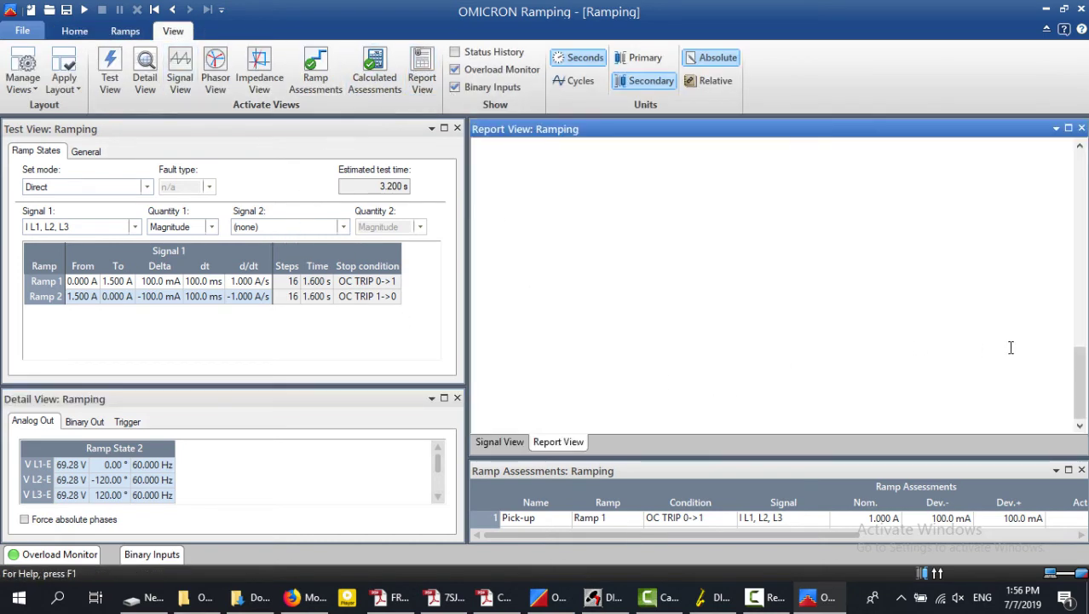
scroll(1045, 339, "up", 5)
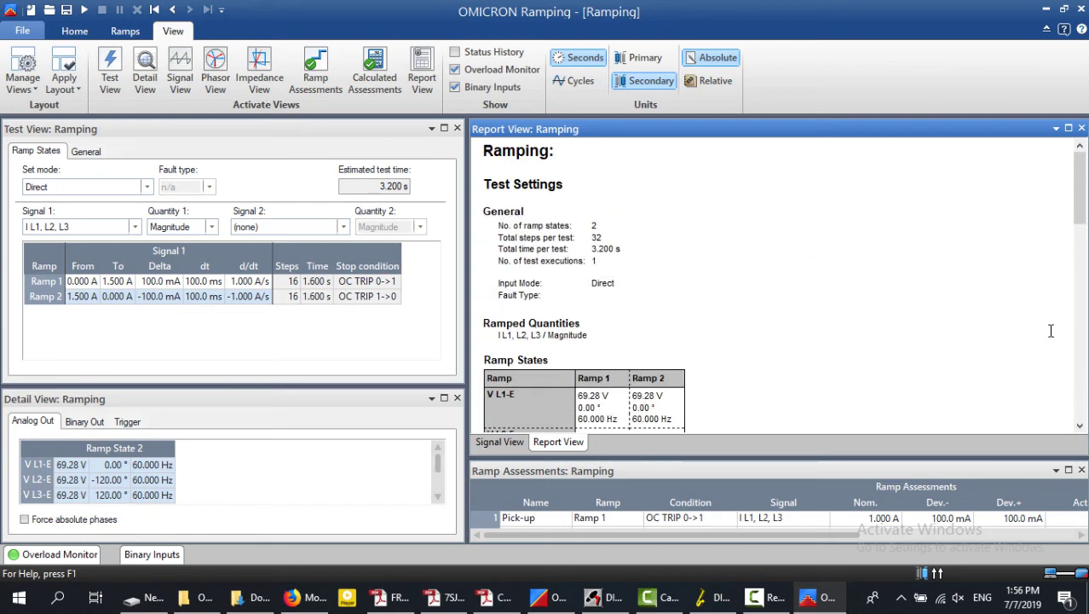
left_click(1080, 425)
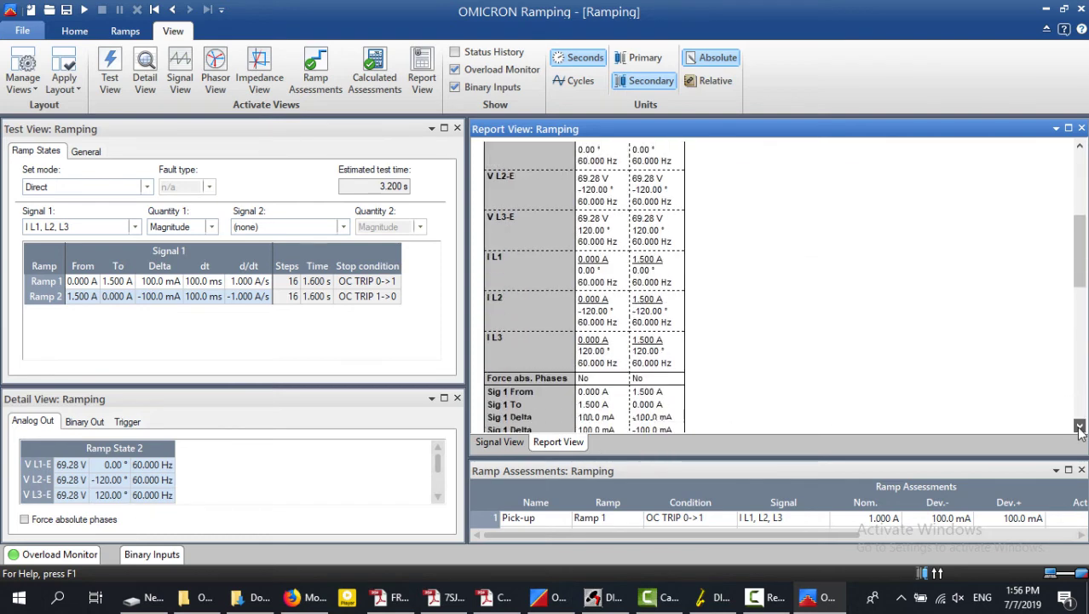
left_click_drag(1079, 429, 1078, 432)
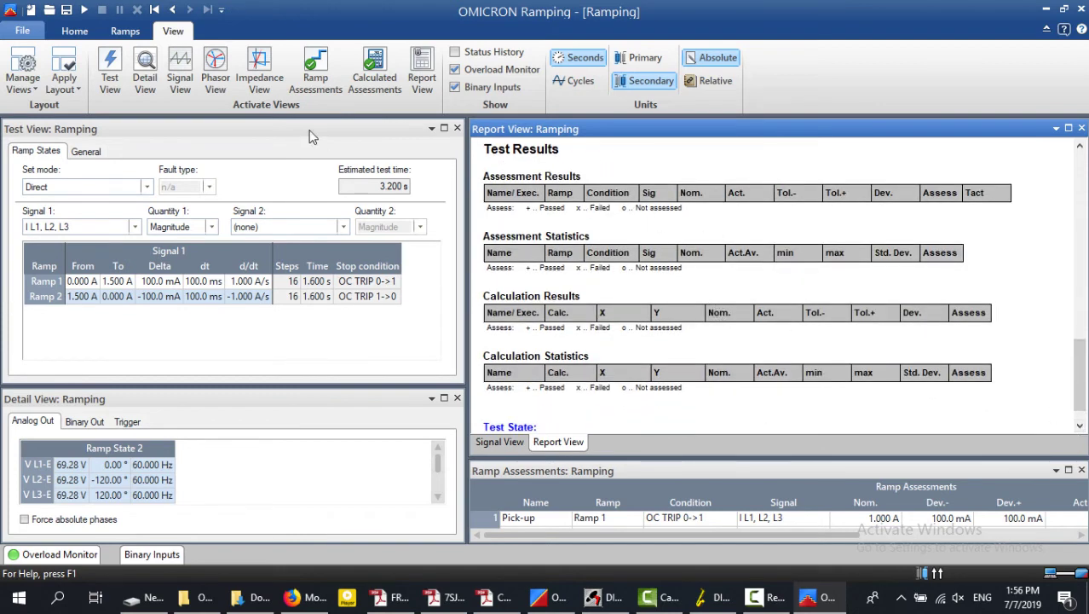
Run the ramping test again and review its signal plot, calculation results and assessment results in the Report View.
left_click(74, 31)
left_click(182, 66)
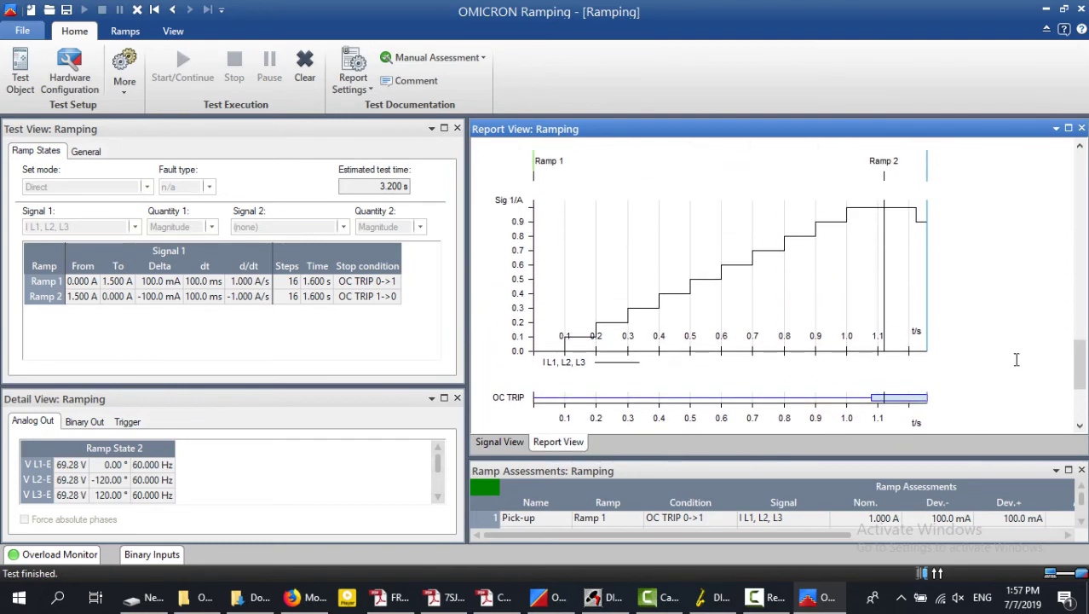
scroll(1017, 350, "up", 3)
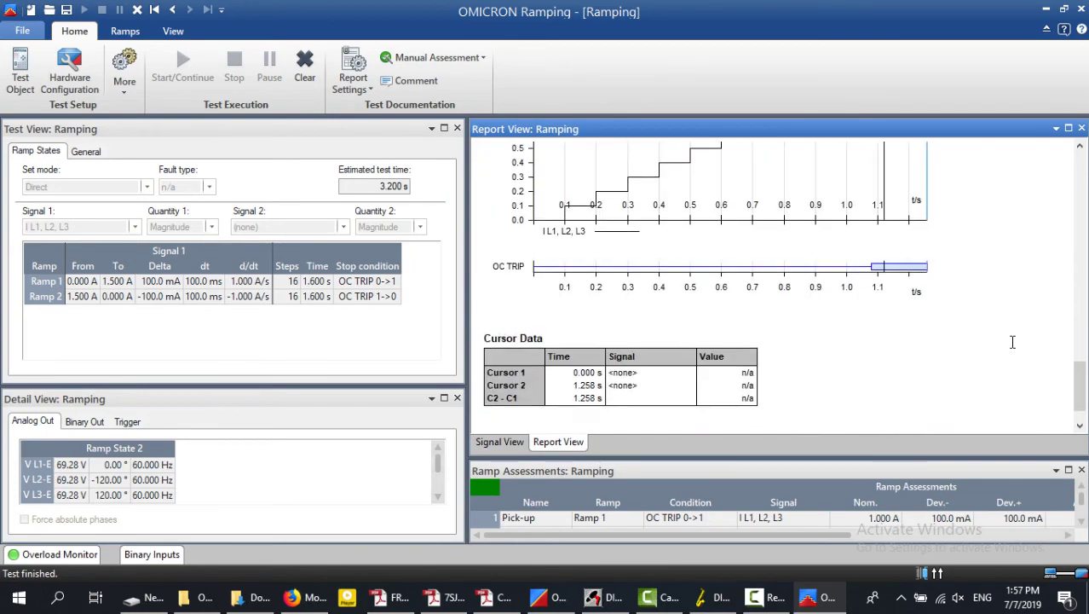
scroll(972, 338, "up", 1)
left_click(1080, 146)
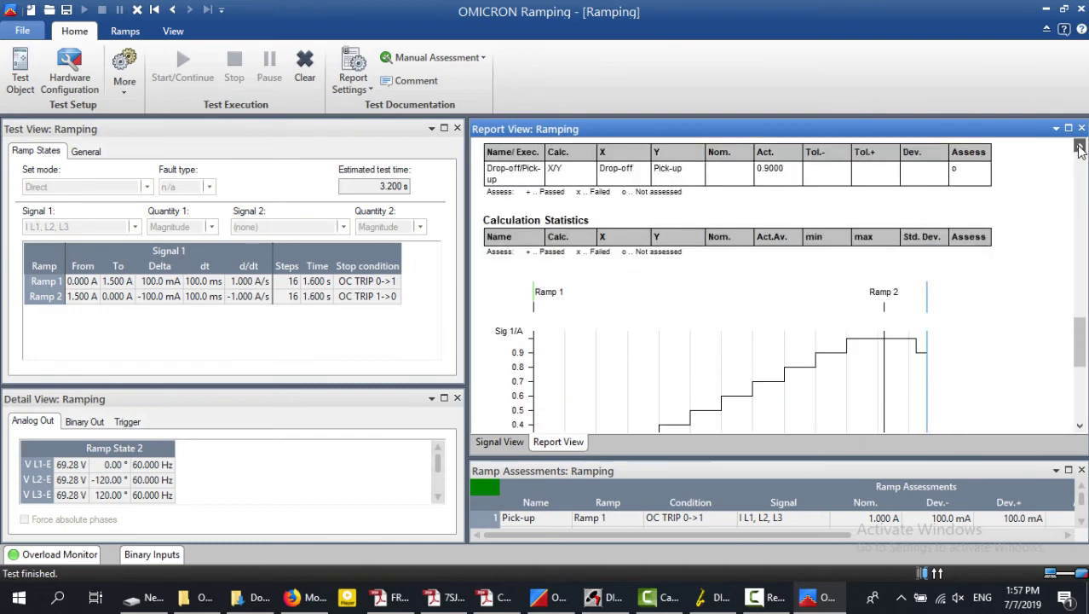
left_click(1080, 148)
left_click(1080, 148)
left_click(1080, 149)
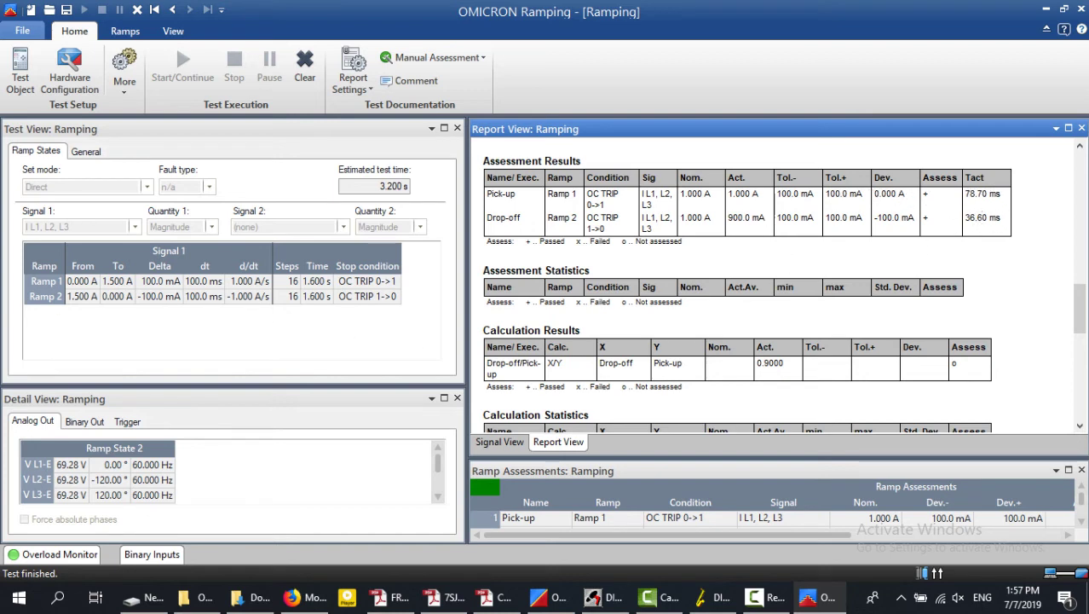
Preview the report for printing and print all pages with Nitro PDF Creator (Pro 12), saving Ramping.pdf in the 7SD TEST folder.
left_click(22, 31)
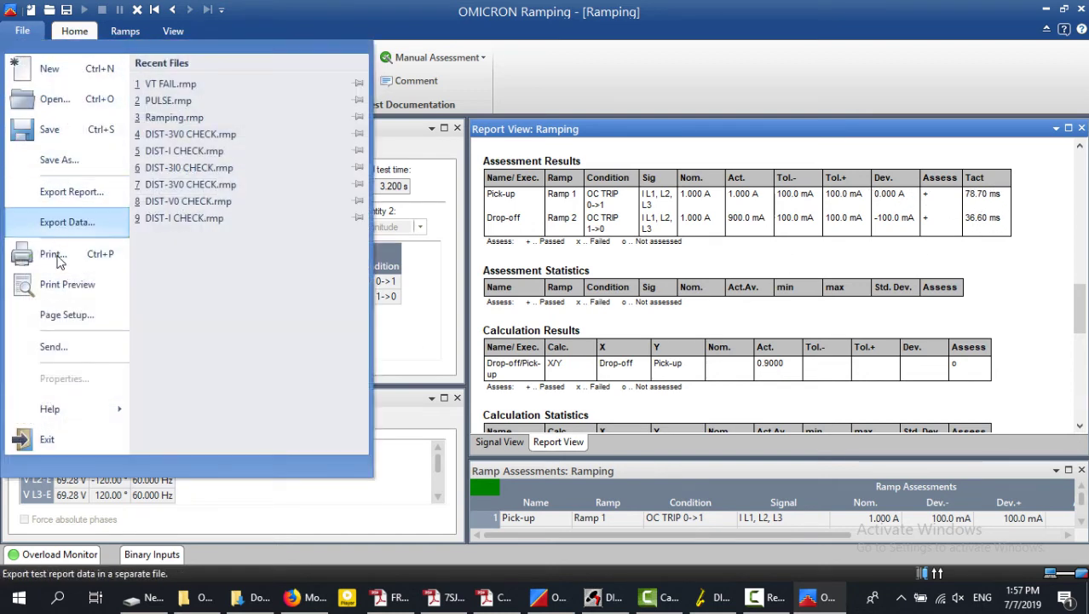
left_click(63, 286)
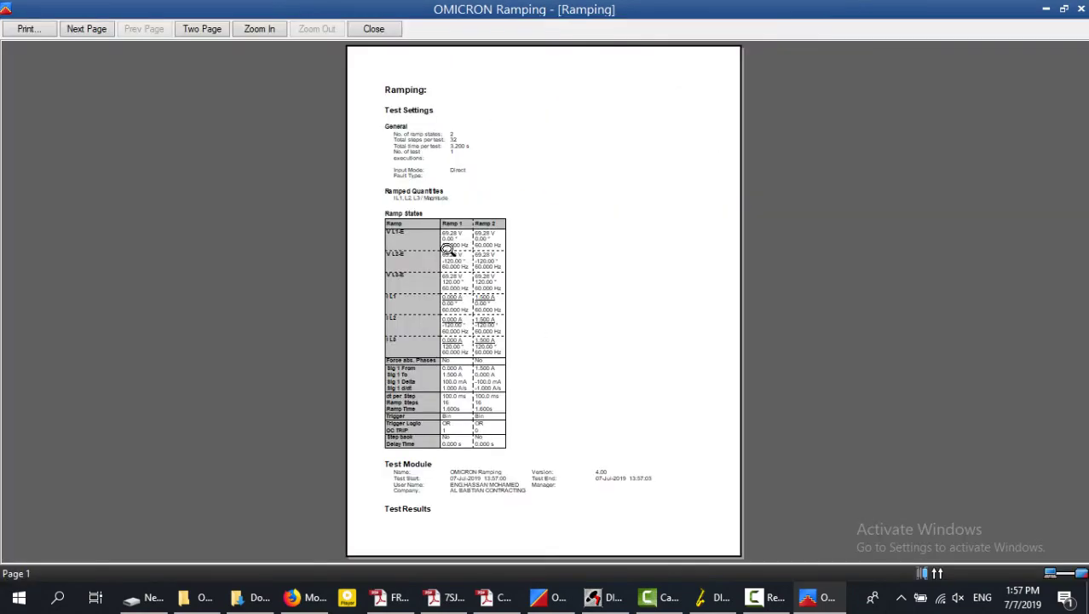
left_click(525, 158)
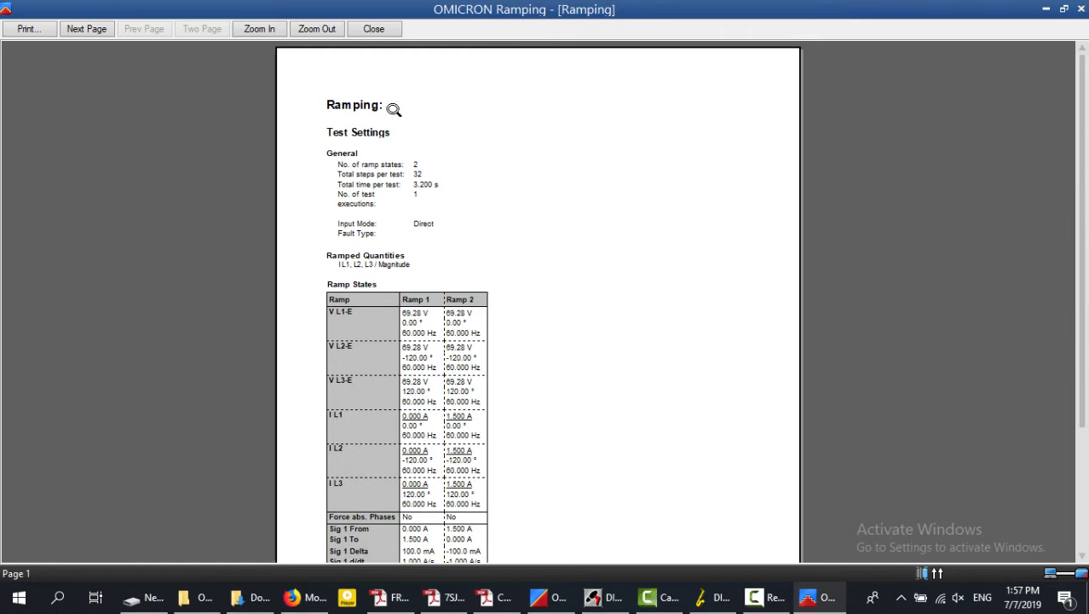
left_click(27, 34)
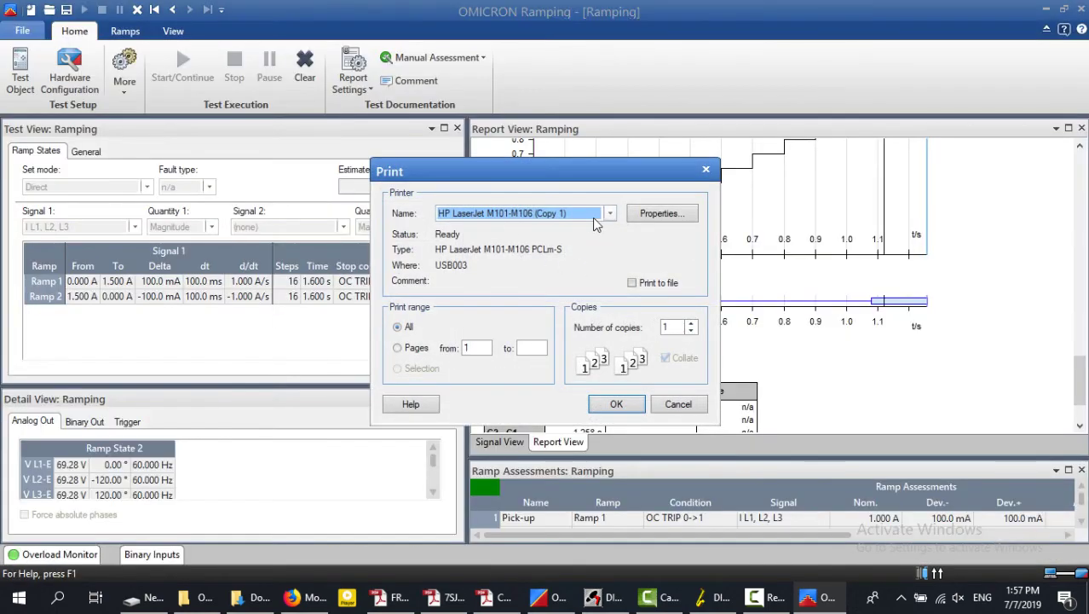
left_click(594, 217)
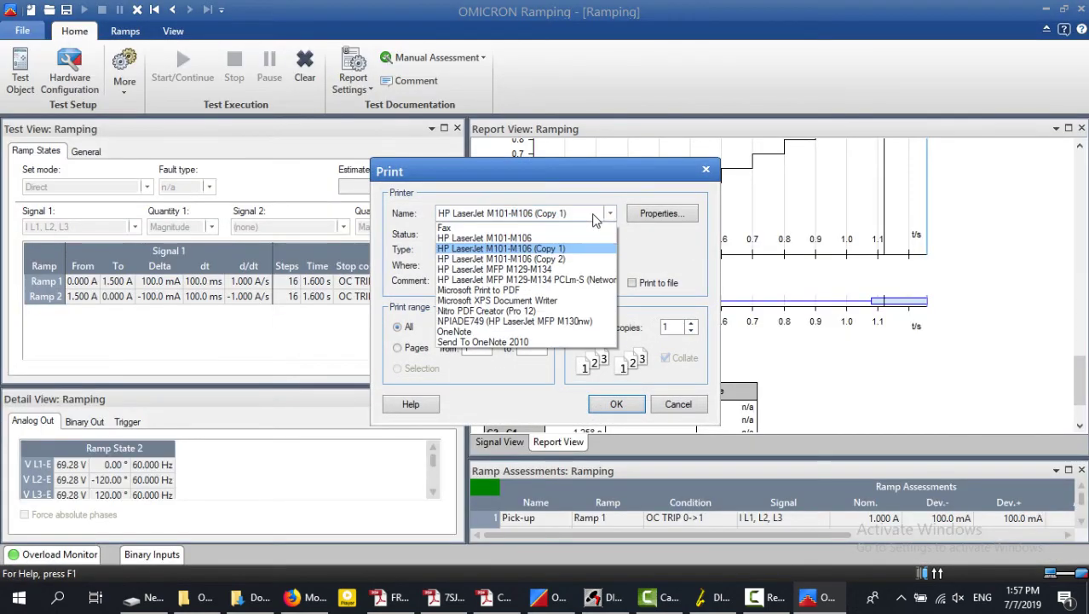
left_click(564, 312)
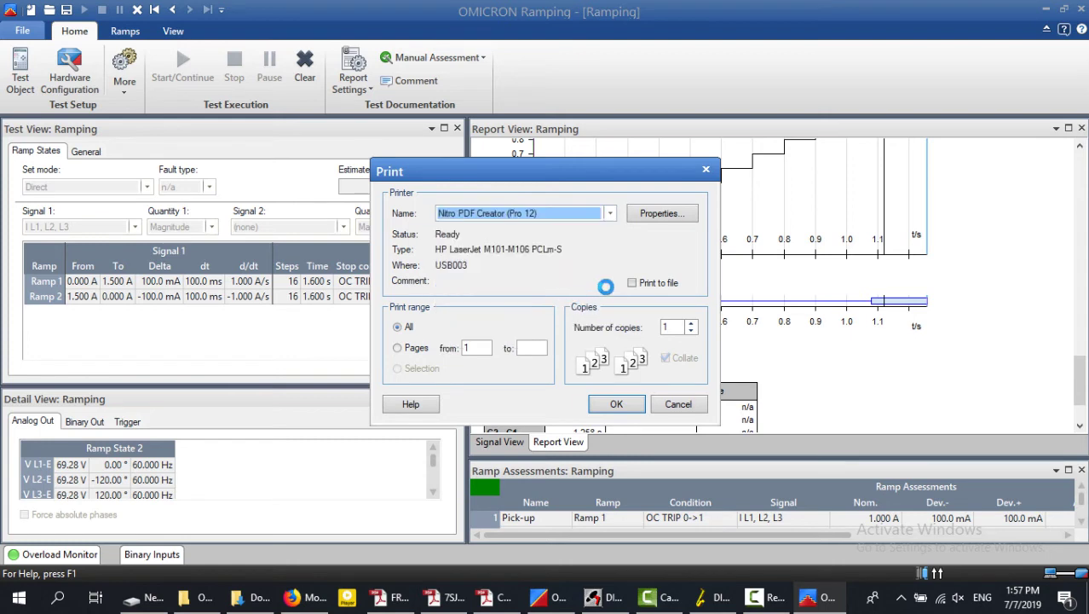
left_click(601, 400)
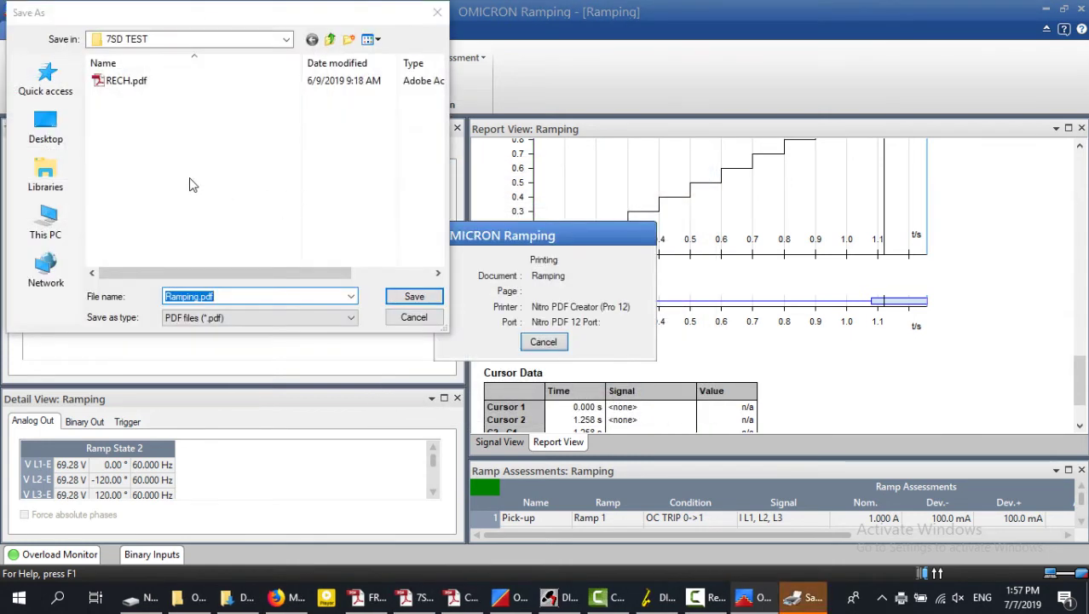
left_click(420, 301)
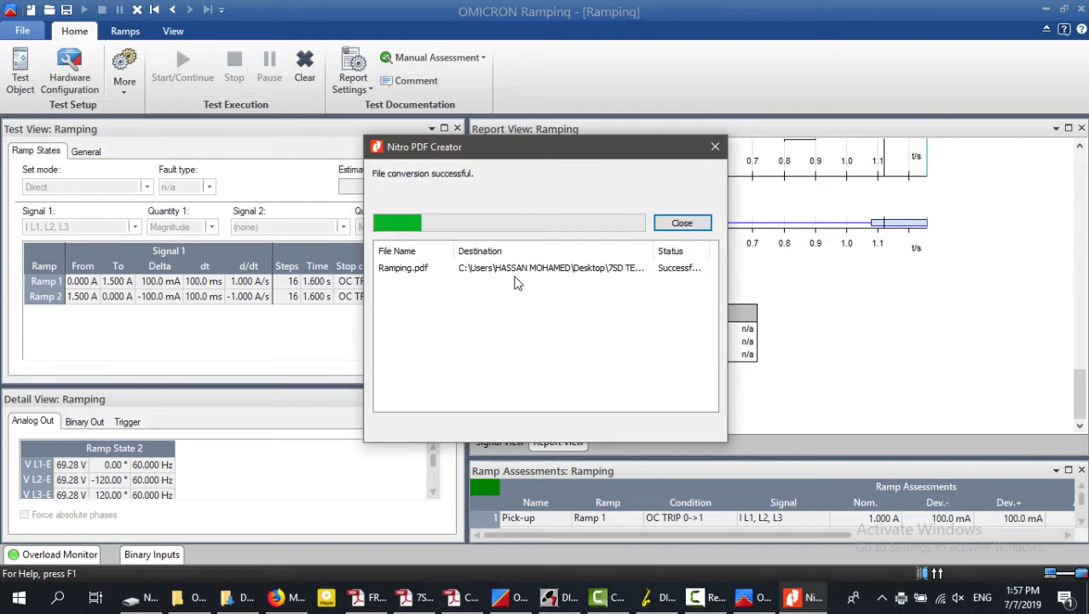
Look through the test settings and assessment results in Ramping.pdf in Adobe Reader, and close the document.
scroll(642, 333, "down", 15)
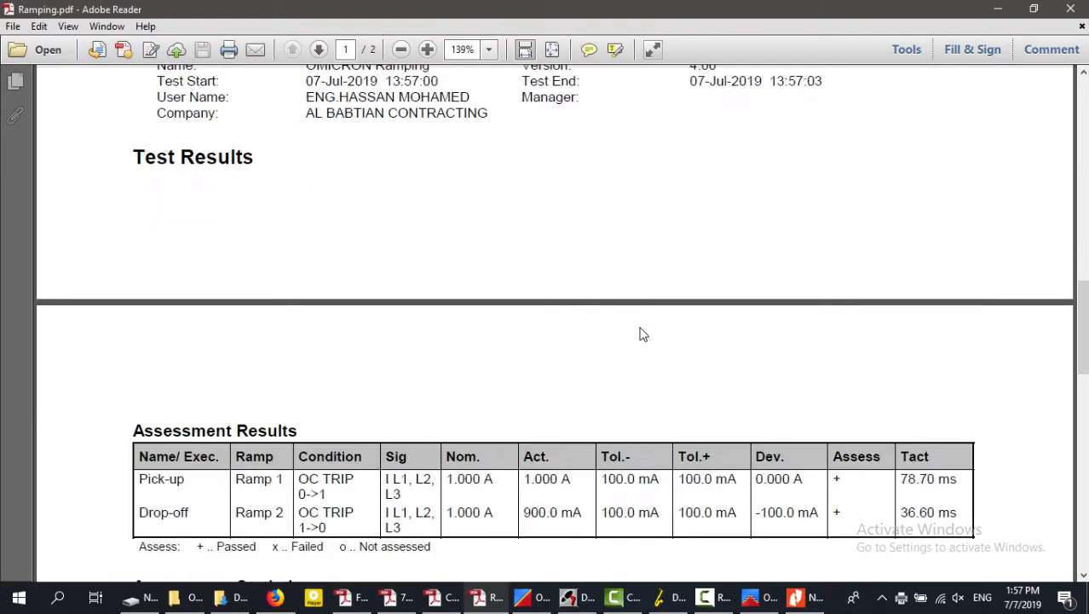
scroll(641, 331, "up", 10)
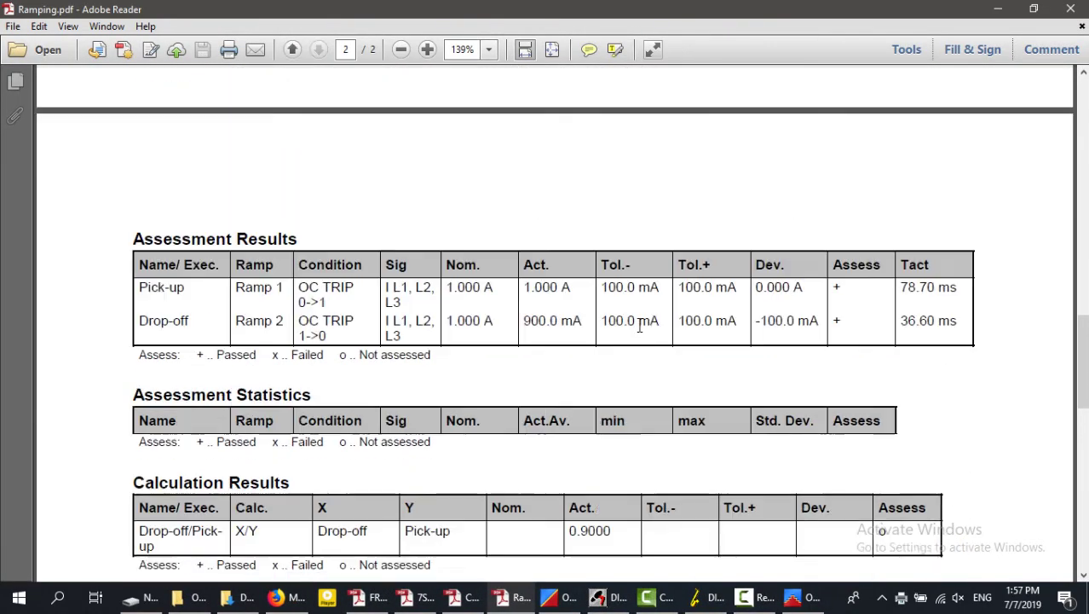
scroll(641, 322, "up", 10)
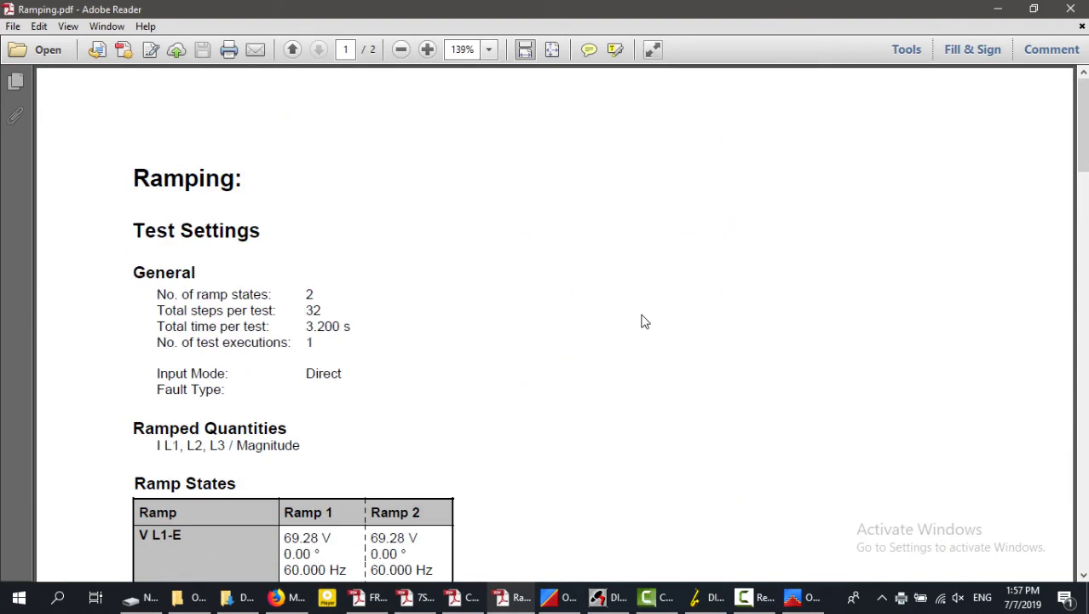
left_click(1071, 9)
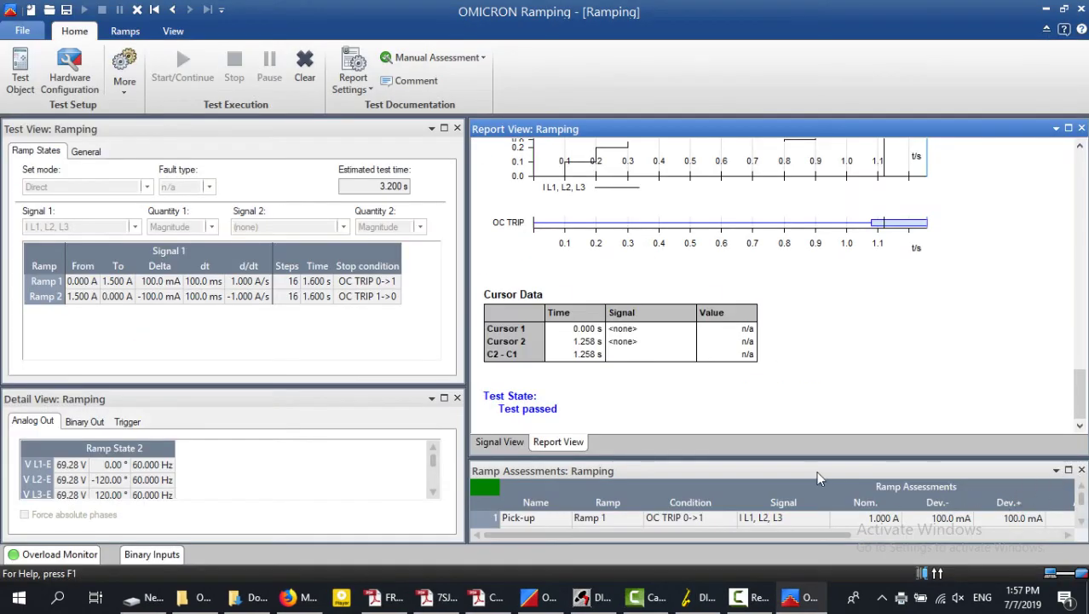
Clear the test results and open the XRIO link selection for the From value of Ramp 1.
left_click(302, 72)
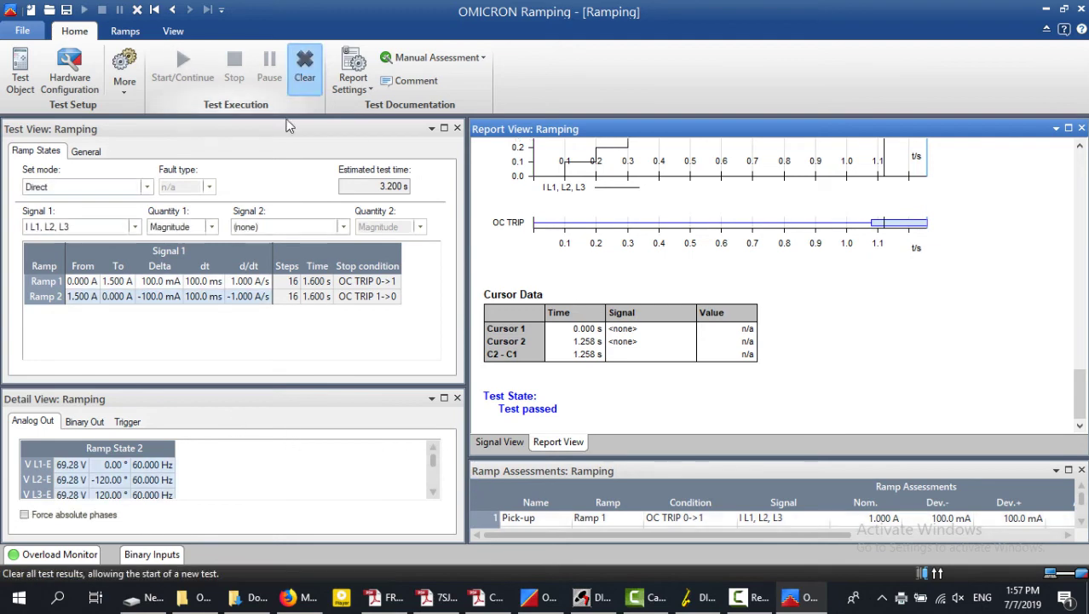
right_click(83, 291)
left_click(106, 352)
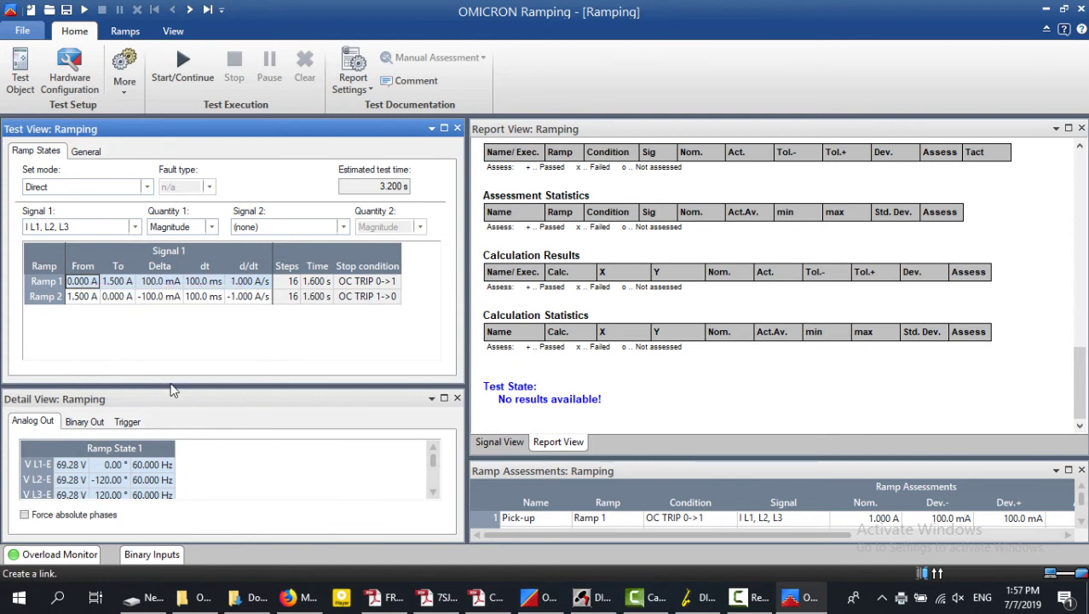
Look through the RIO device parameters and nominal values available for linking, and close the link selection without choosing one.
left_click(117, 99)
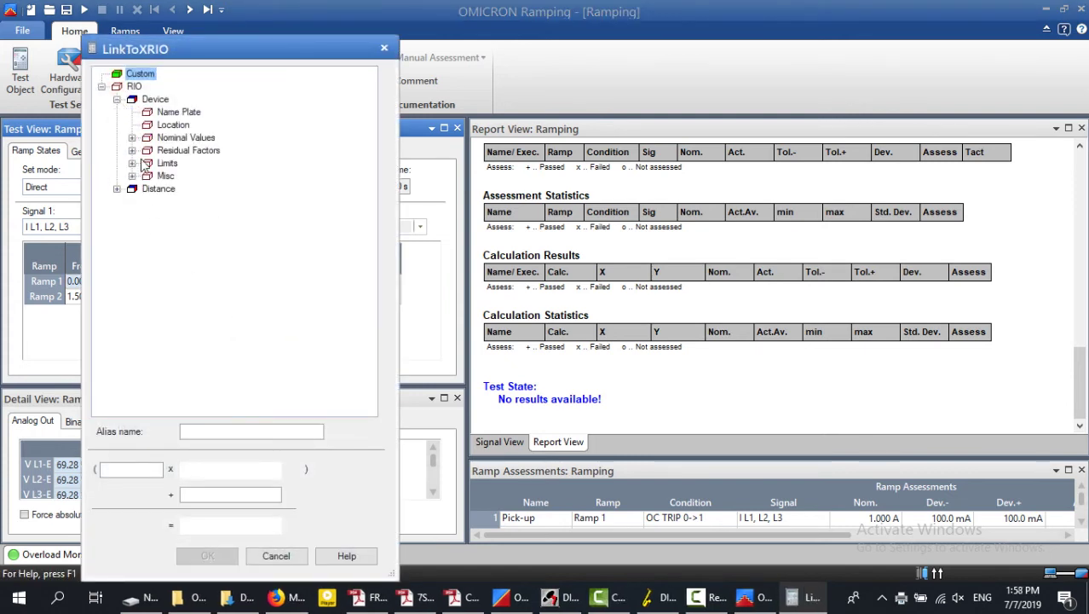
left_click(132, 137)
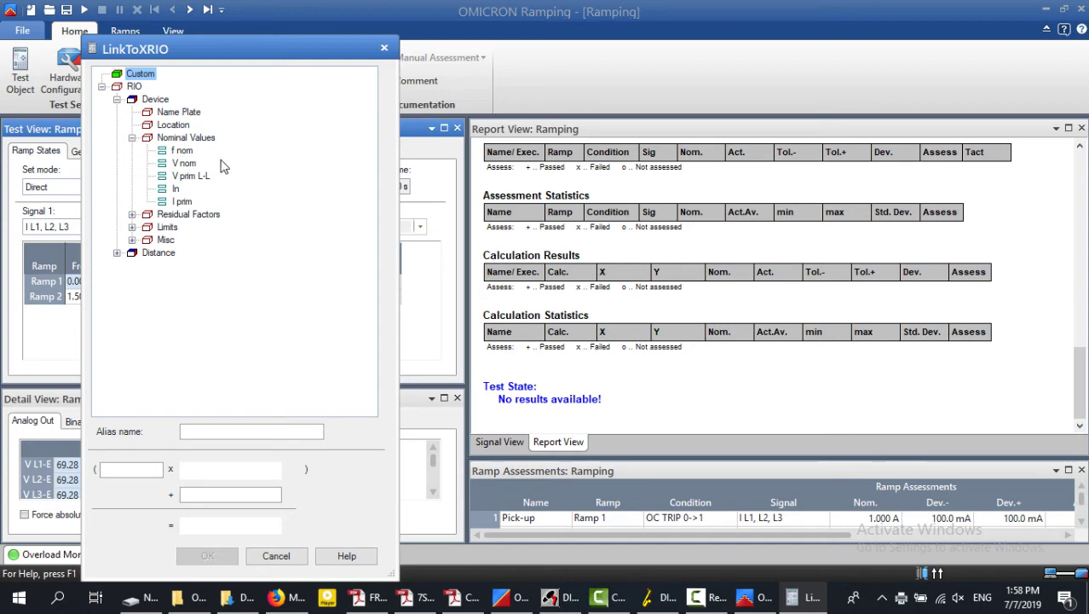
left_click(132, 137)
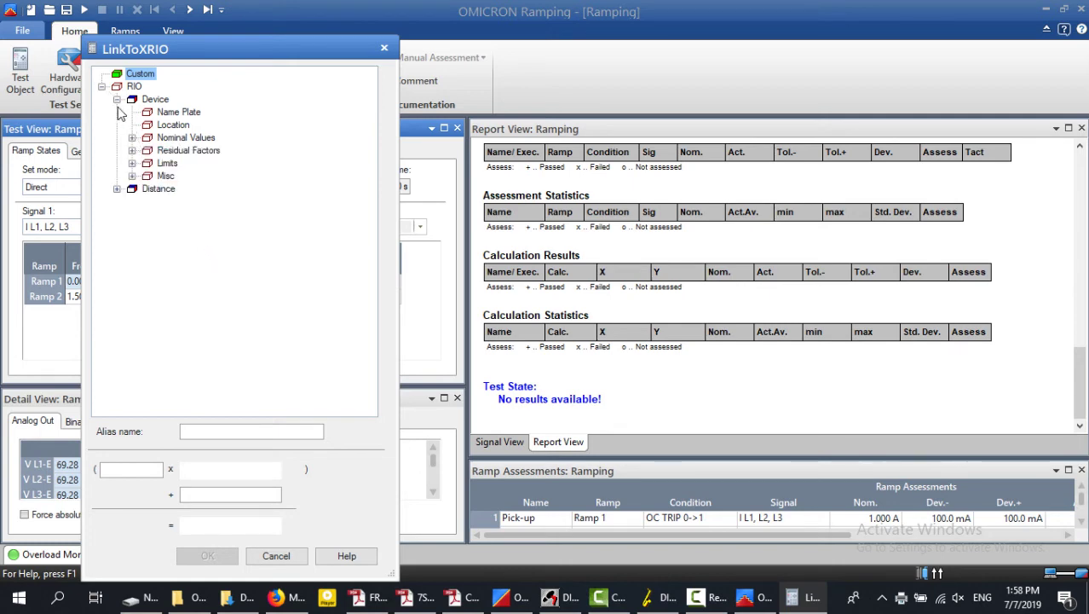
left_click(117, 99)
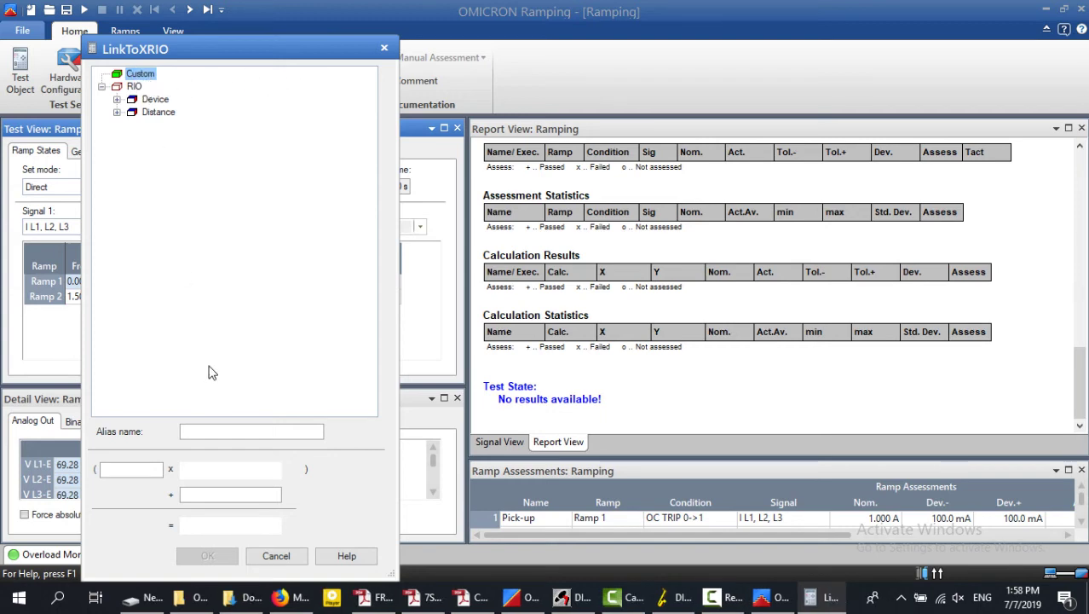
left_click(385, 49)
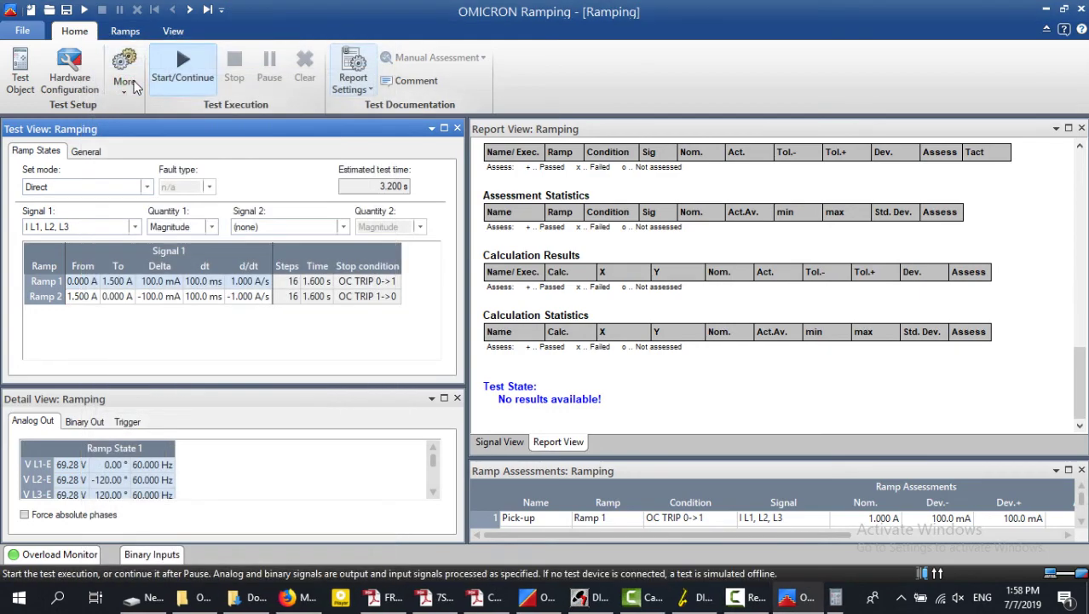
Import the relay template from the Siemens 7SD5x V4.7 Line folder of the PTL library into the test object.
left_click(19, 72)
left_click(40, 29)
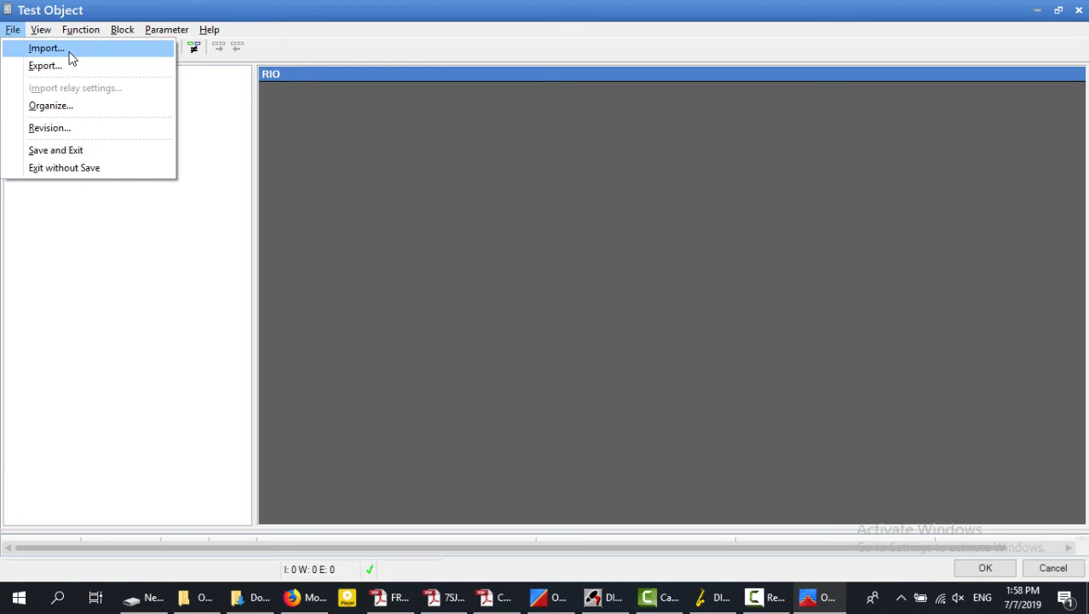
left_click(71, 50)
left_click(586, 467)
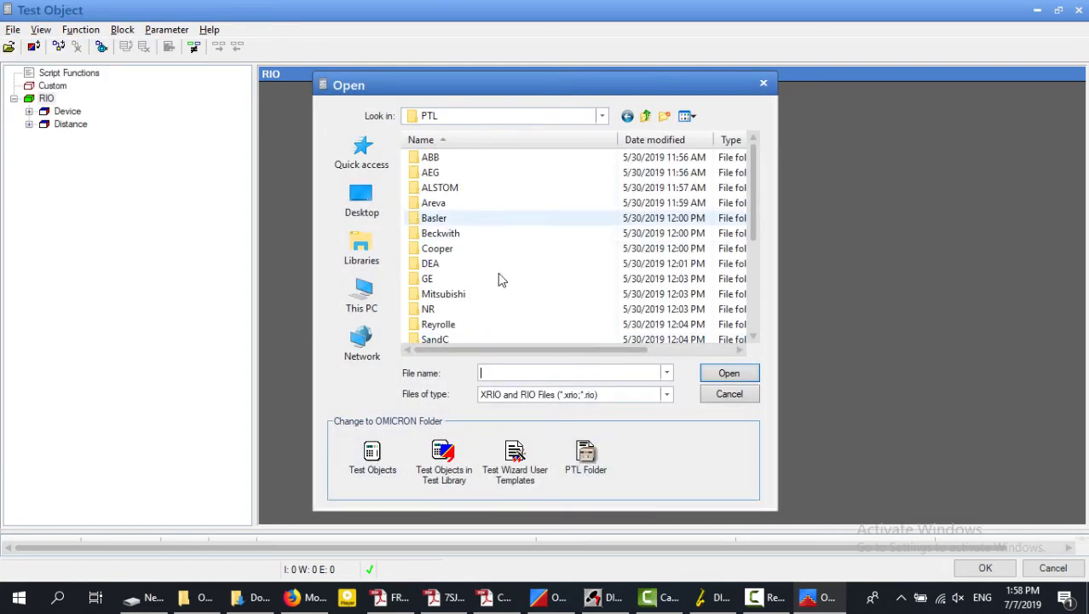
left_click(749, 261)
double_click(467, 219)
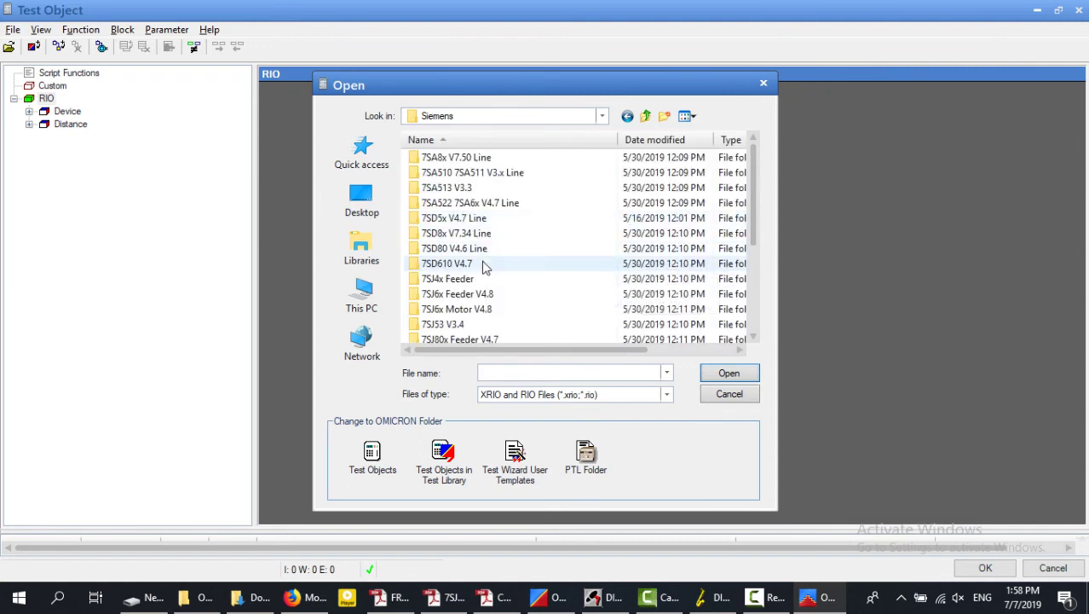
double_click(478, 227)
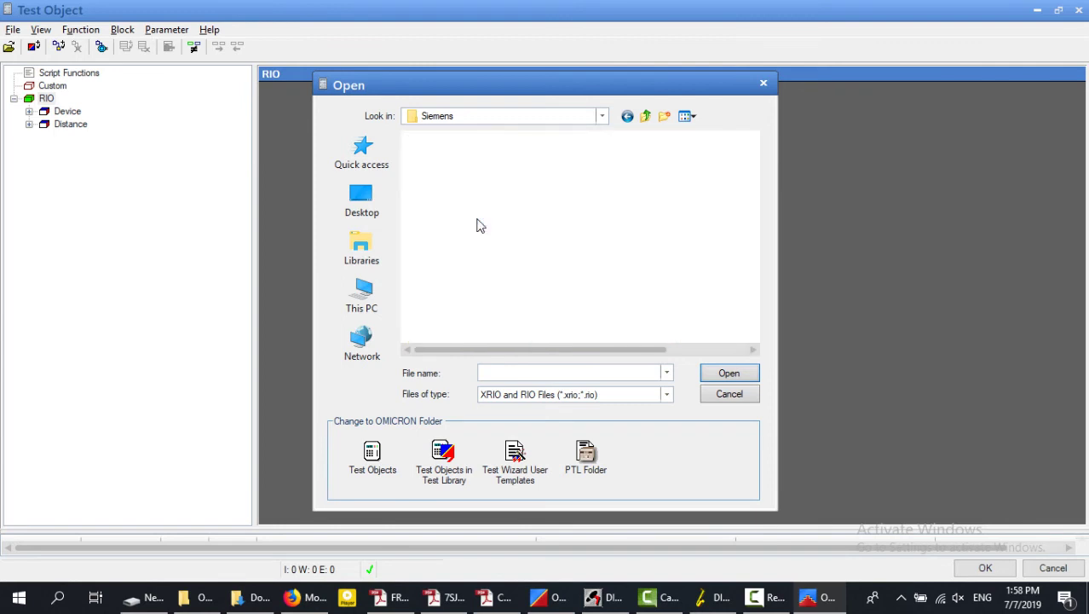
double_click(470, 160)
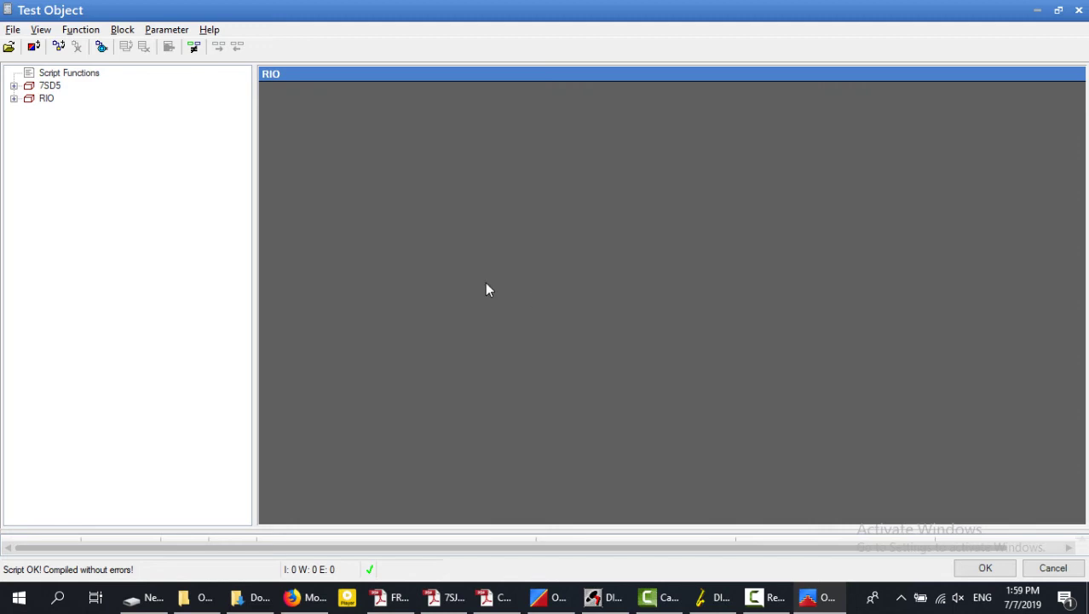
Import the relay settings from JUBIL2 SS.xrio with the Standard Filter for XRIO Files, and accept the test object.
left_click(13, 29)
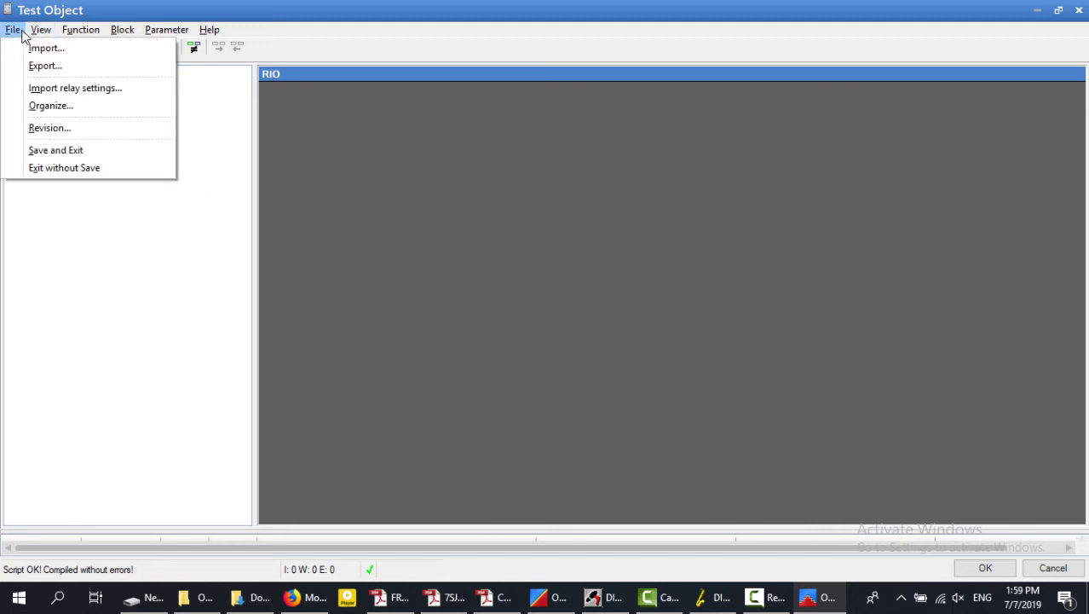
left_click(73, 88)
scroll(374, 212, "down", 3)
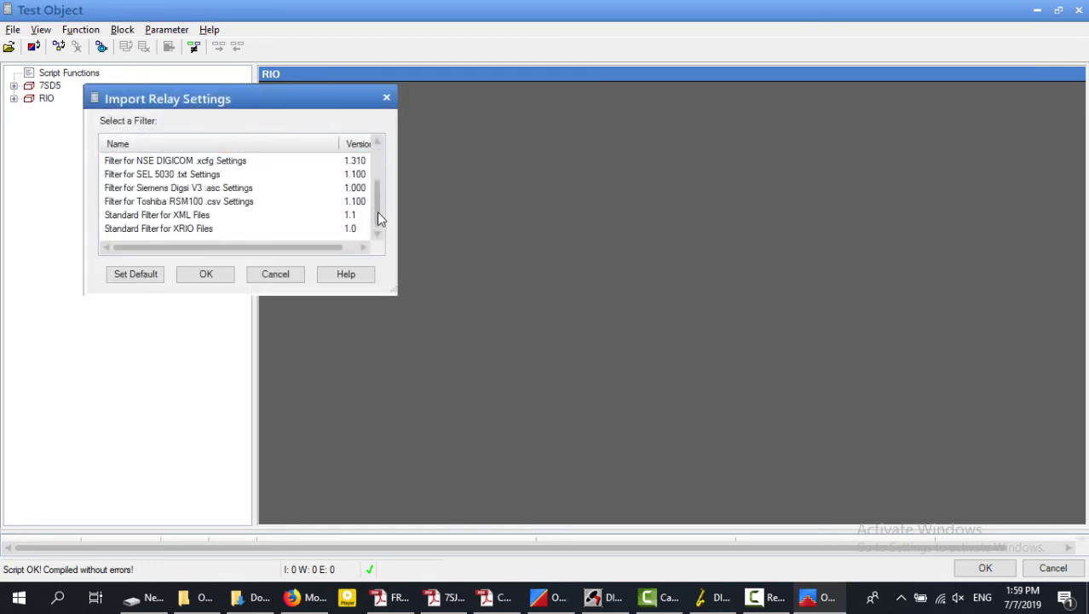
left_click(188, 228)
left_click(194, 273)
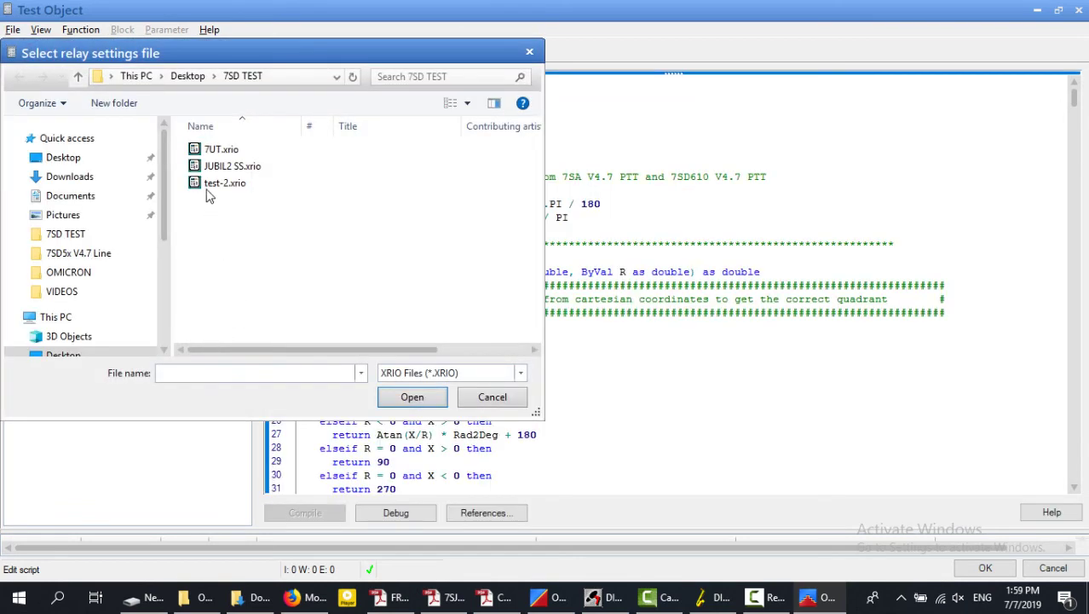
left_click(256, 166)
left_click(412, 396)
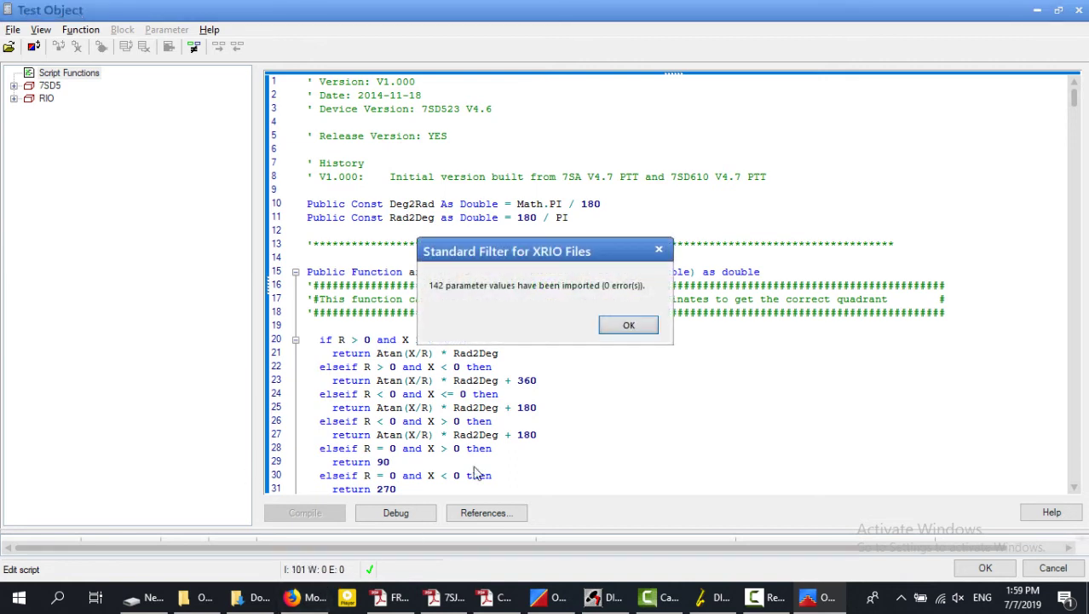
left_click(624, 324)
left_click(985, 567)
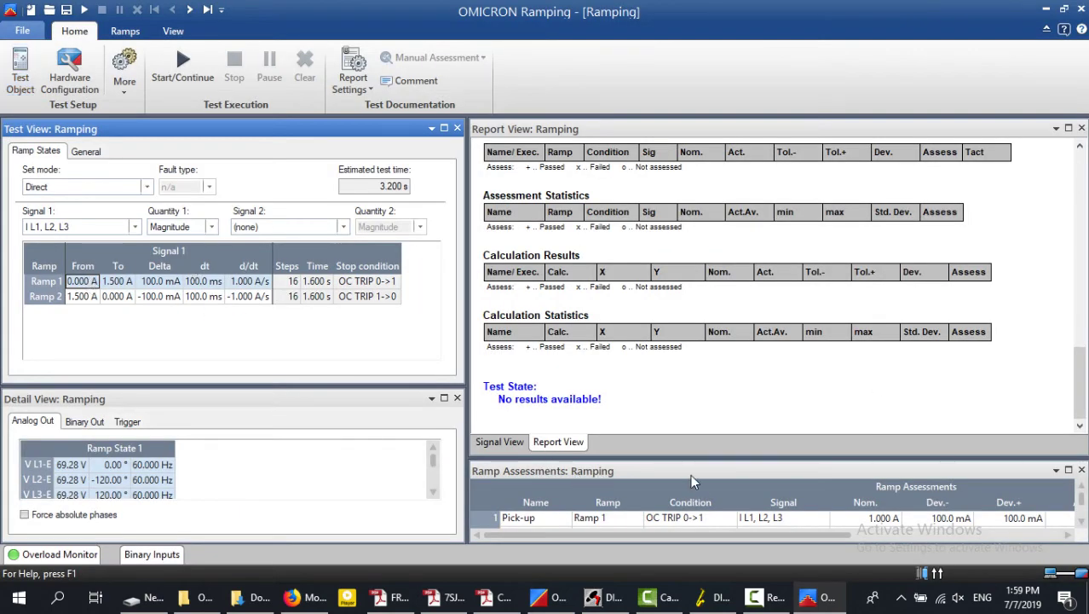
left_click(767, 597)
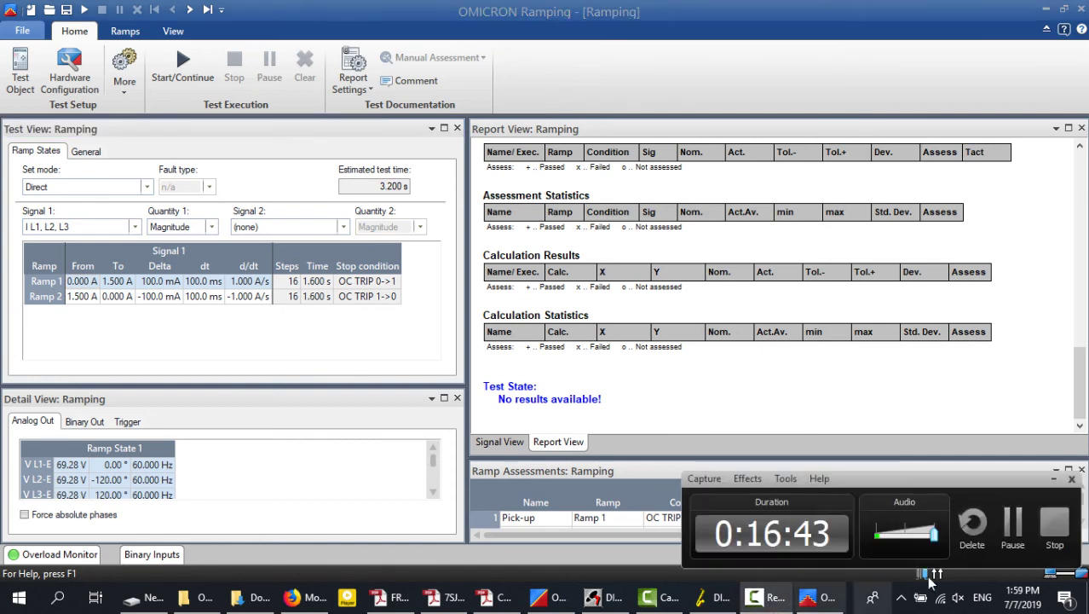
left_click(1014, 526)
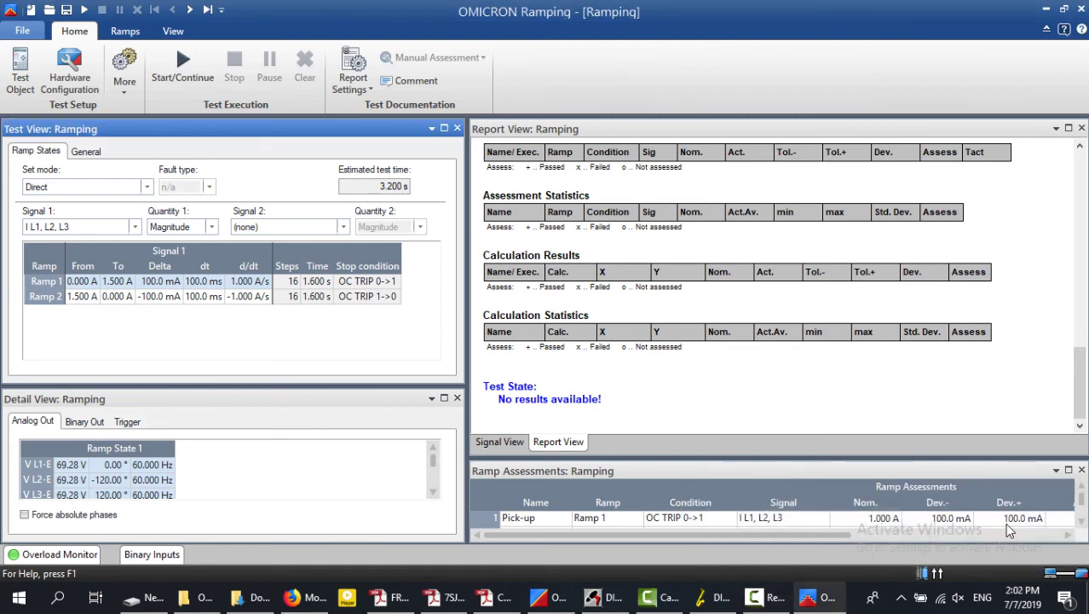
Open the XRIO link selection for the From value of Ramp 1 and look over the function blocks under RIO.
left_click(80, 282)
right_click(90, 282)
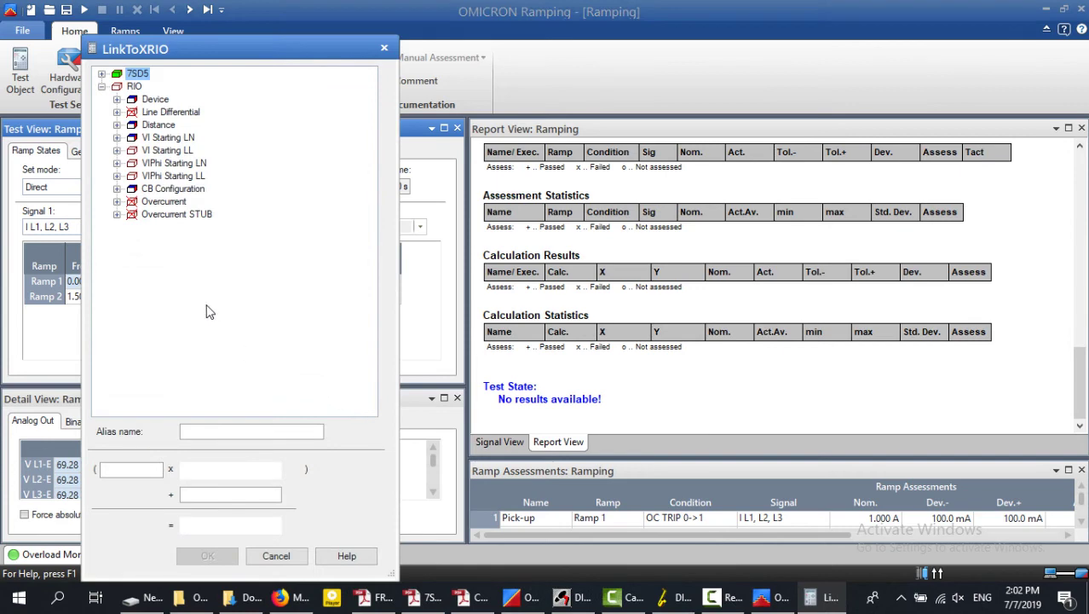
left_click(102, 86)
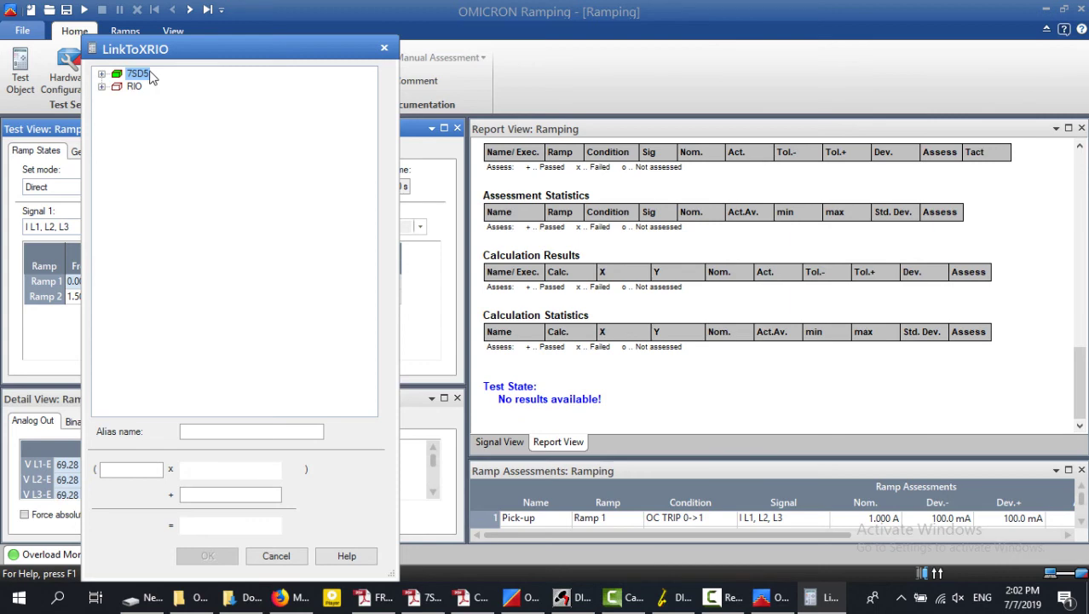
left_click(133, 86)
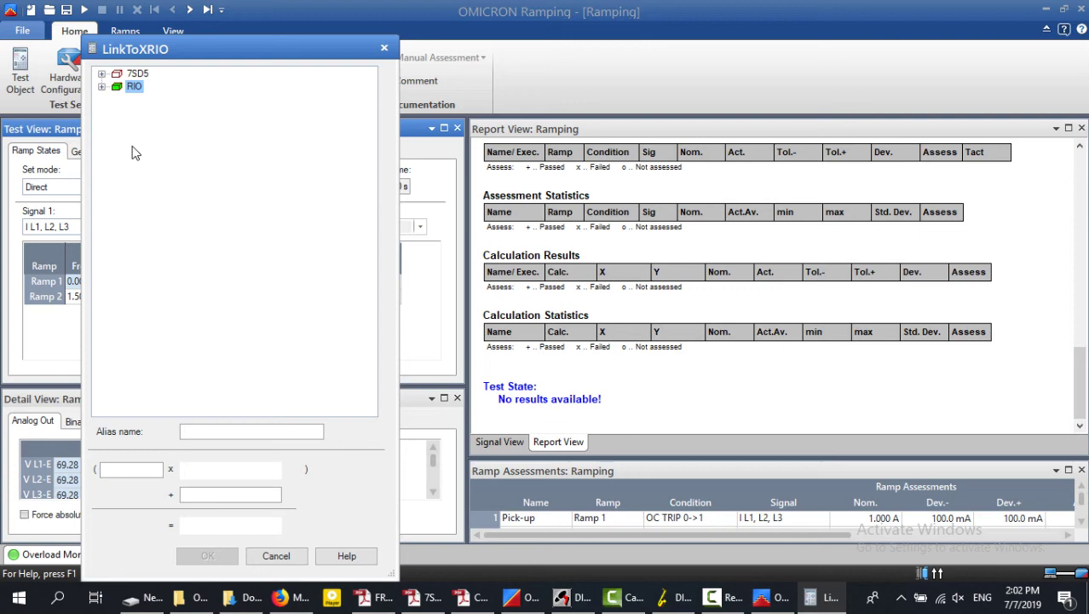
left_click(102, 87)
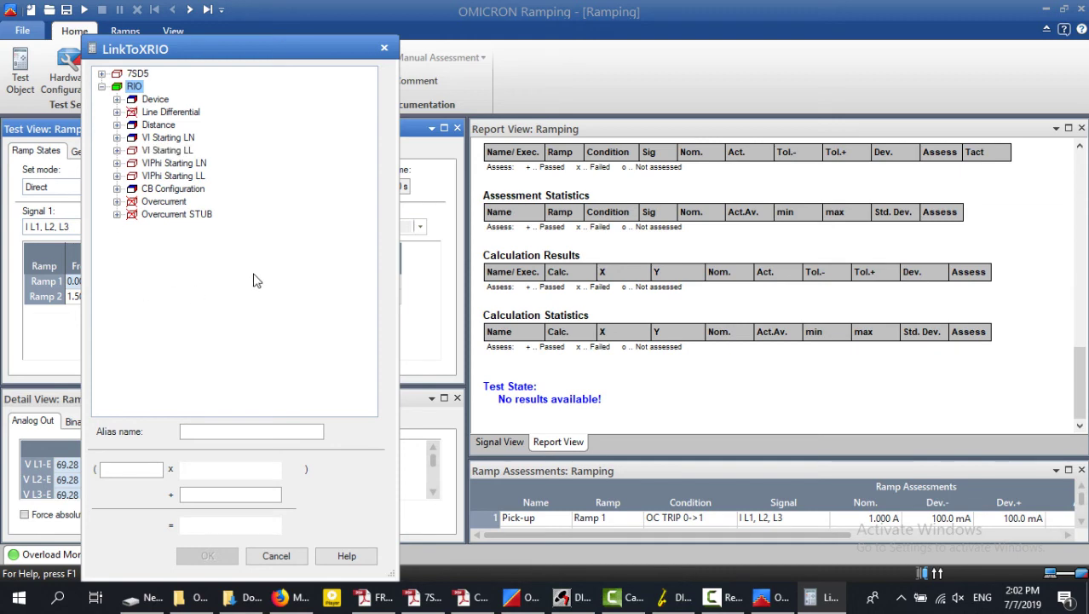
left_click(101, 87)
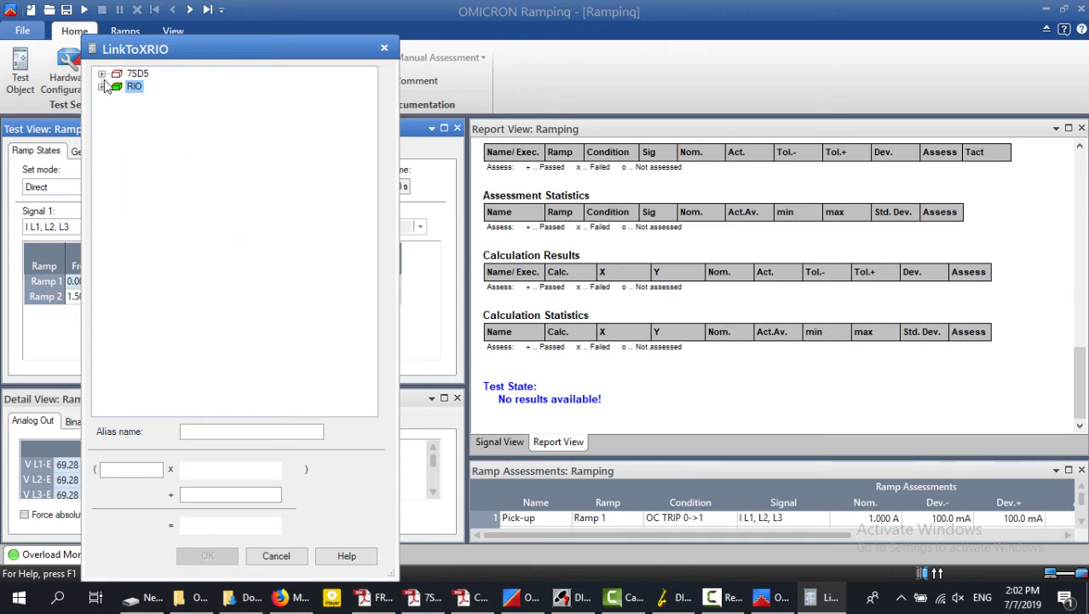
Browse the 7SD5 local relay parameters down to the Transformers entries in P.System Data 1.
left_click(137, 74)
left_click(102, 74)
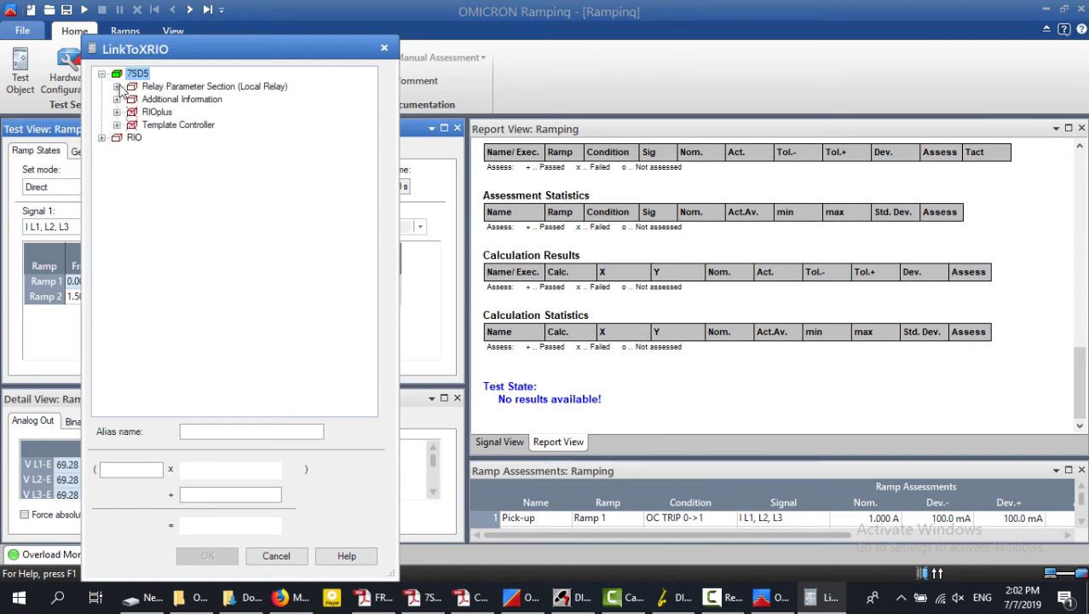
left_click(116, 87)
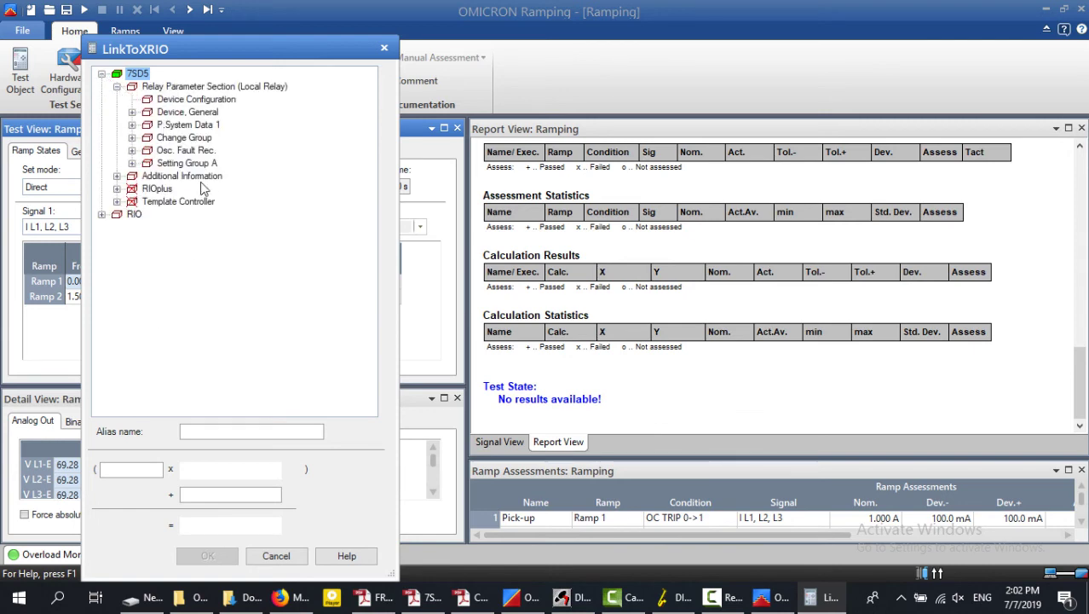
left_click(133, 124)
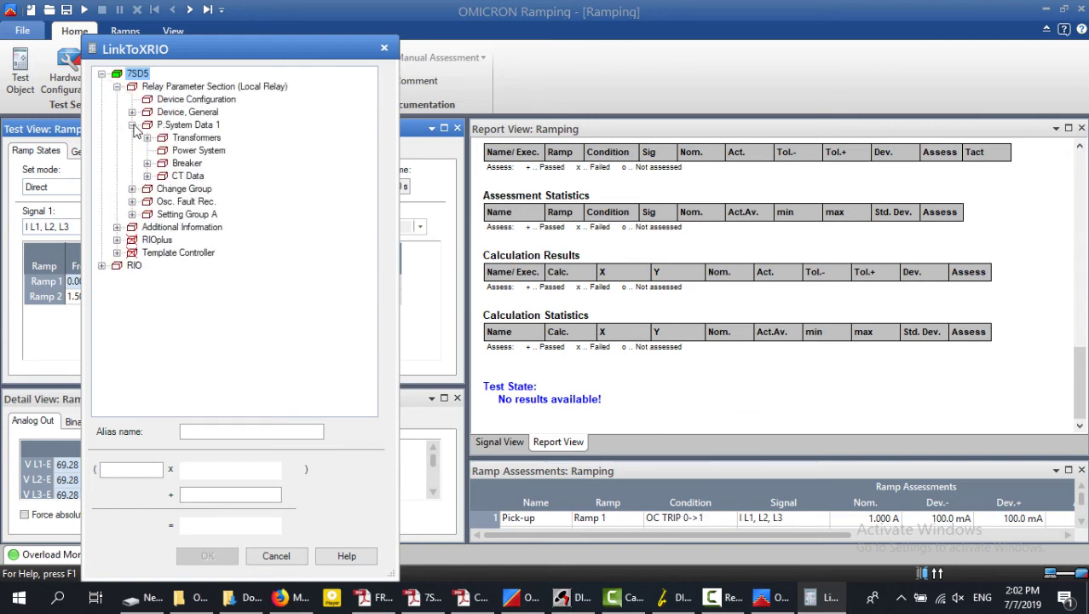
left_click(193, 151)
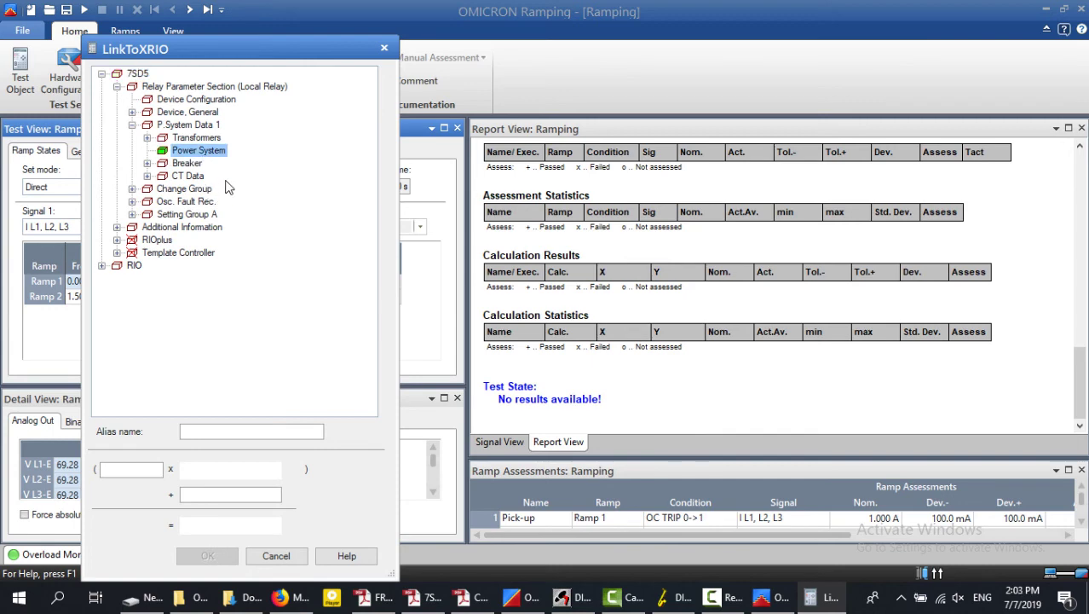
left_click(148, 138)
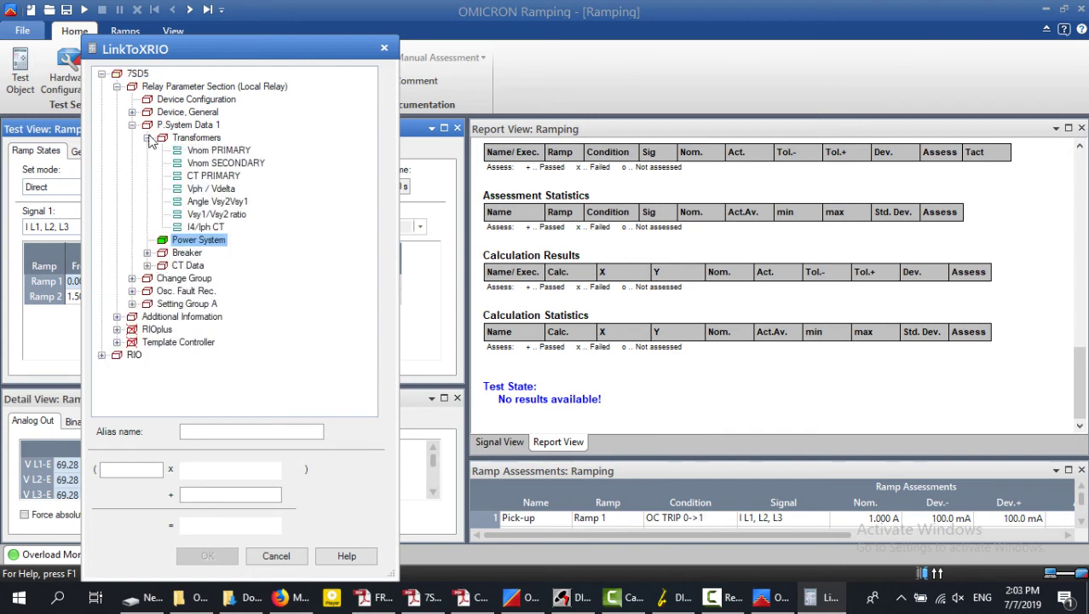
Inspect the CT PRIMARY, Vnom SECONDARY and I4/Iph CT link values under Transformers, and look into the CT Data parameters.
left_click(210, 175)
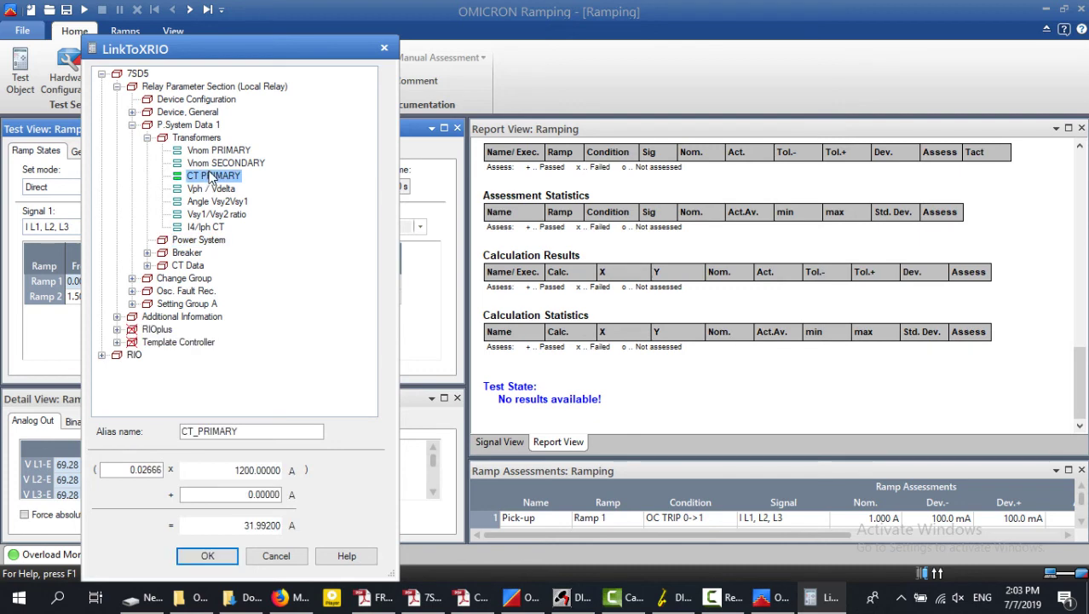
left_click(214, 164)
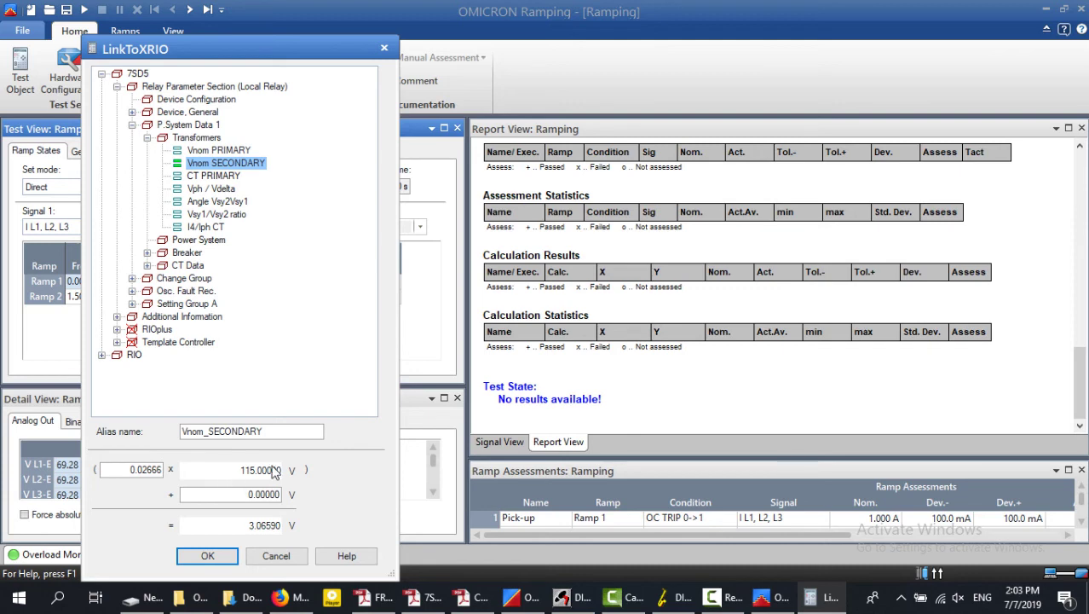
left_click_drag(120, 471, 235, 480)
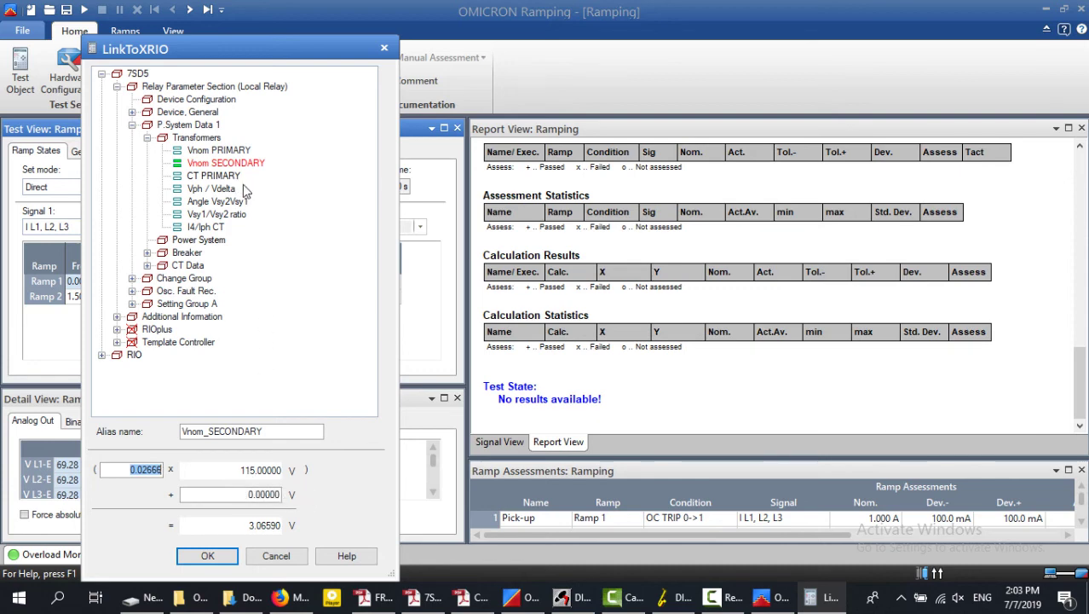
left_click(216, 227)
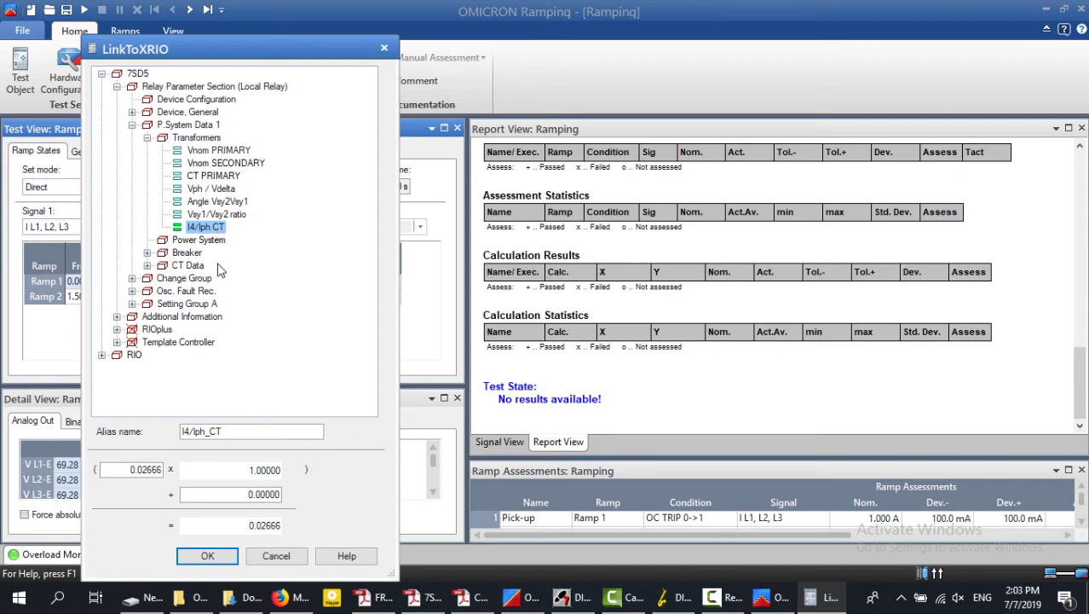
left_click(147, 265)
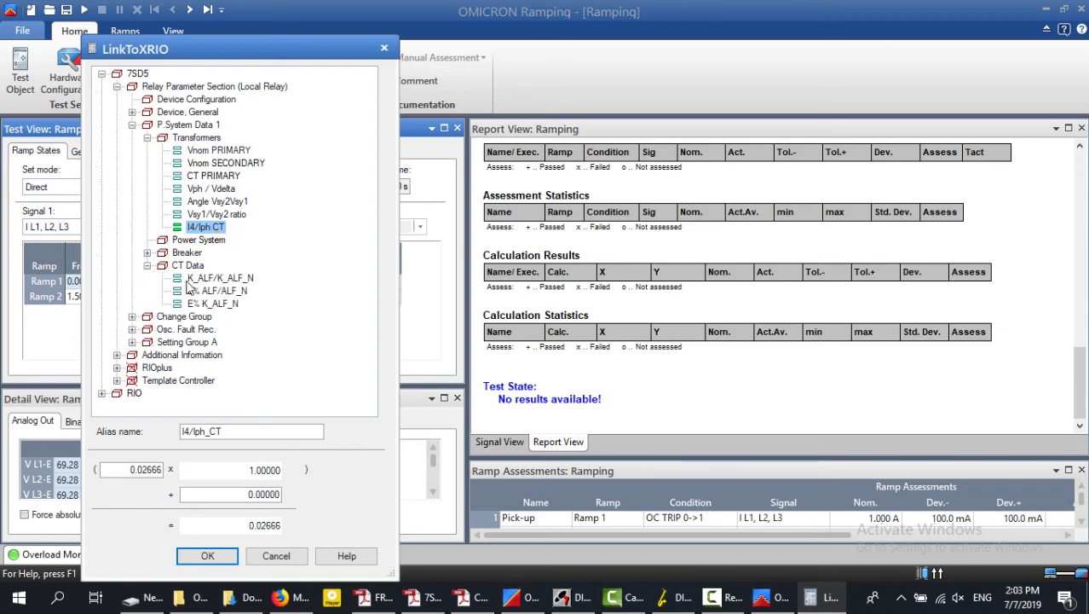
left_click(148, 265)
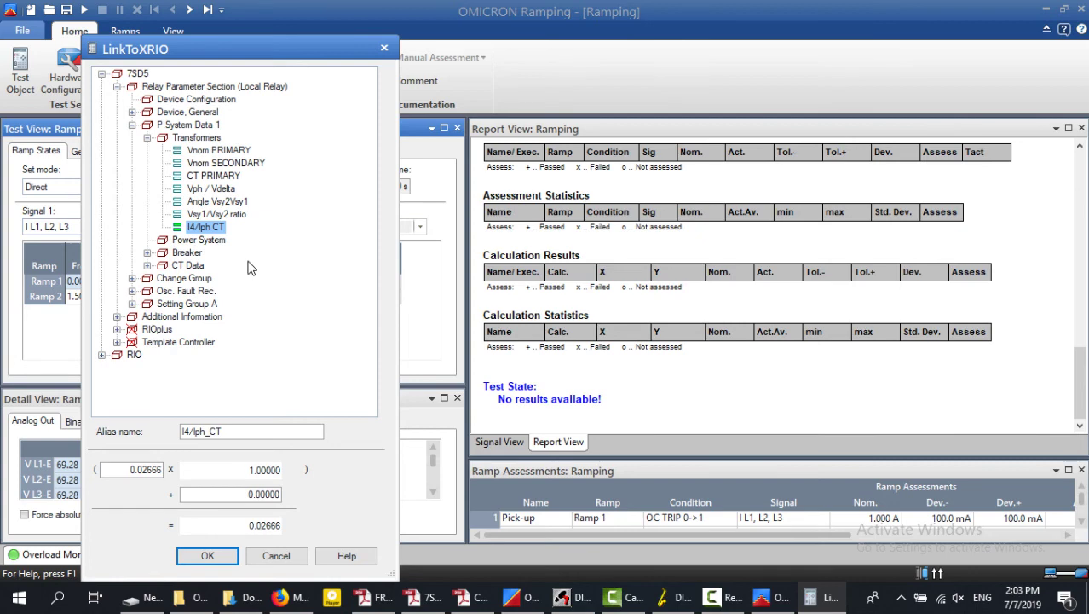
Compare the link factors of CT PRIMARY, Vnom PRIMARY and Vnom SECONDARY, and close the XRIO link selection without linking.
left_click(222, 177)
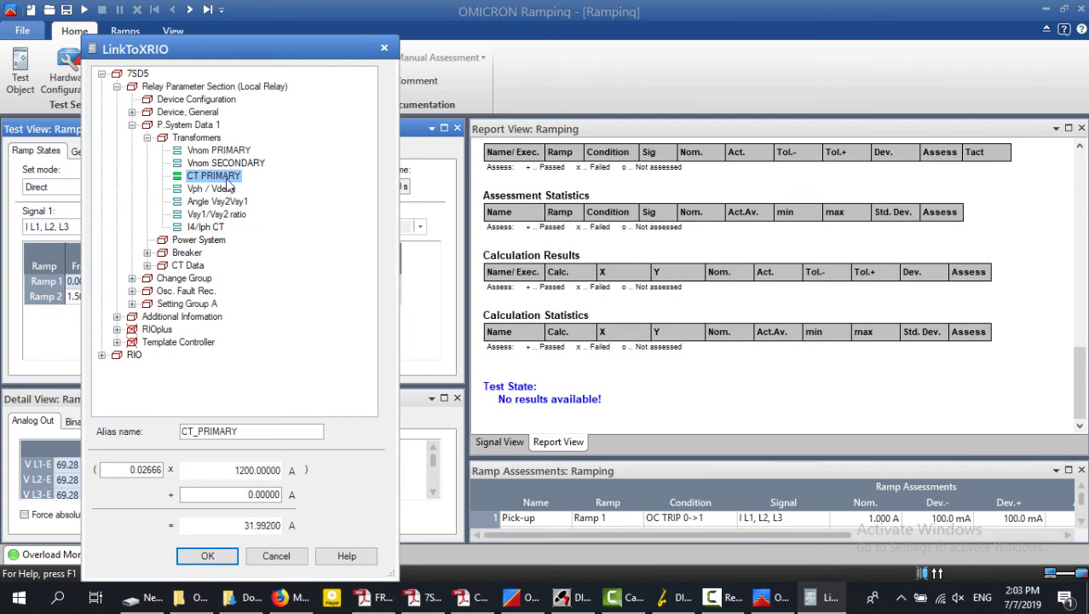
left_click(222, 164)
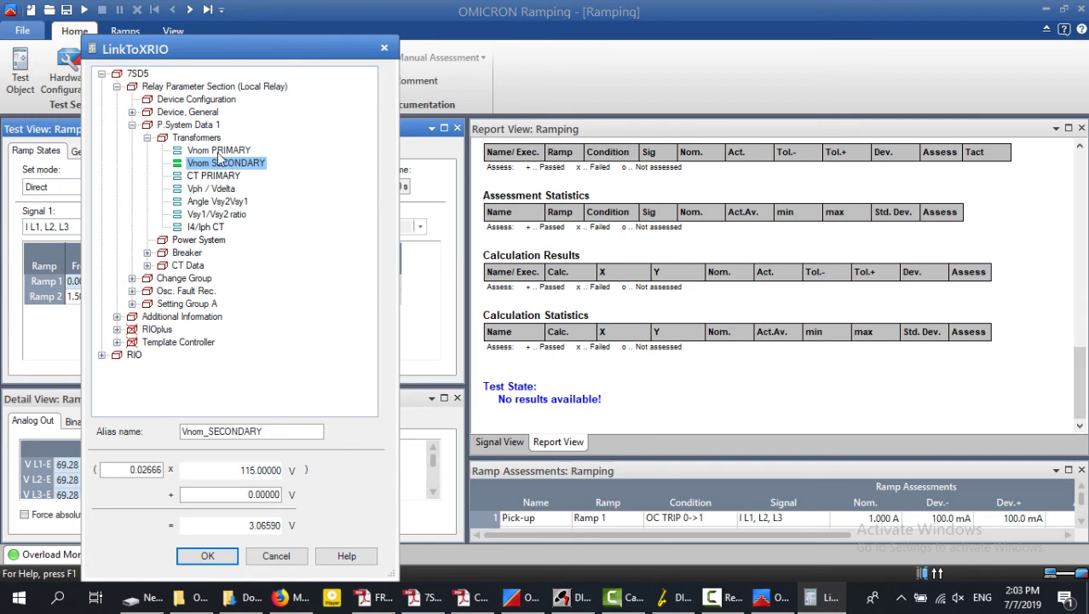
left_click(219, 151)
left_click(221, 164)
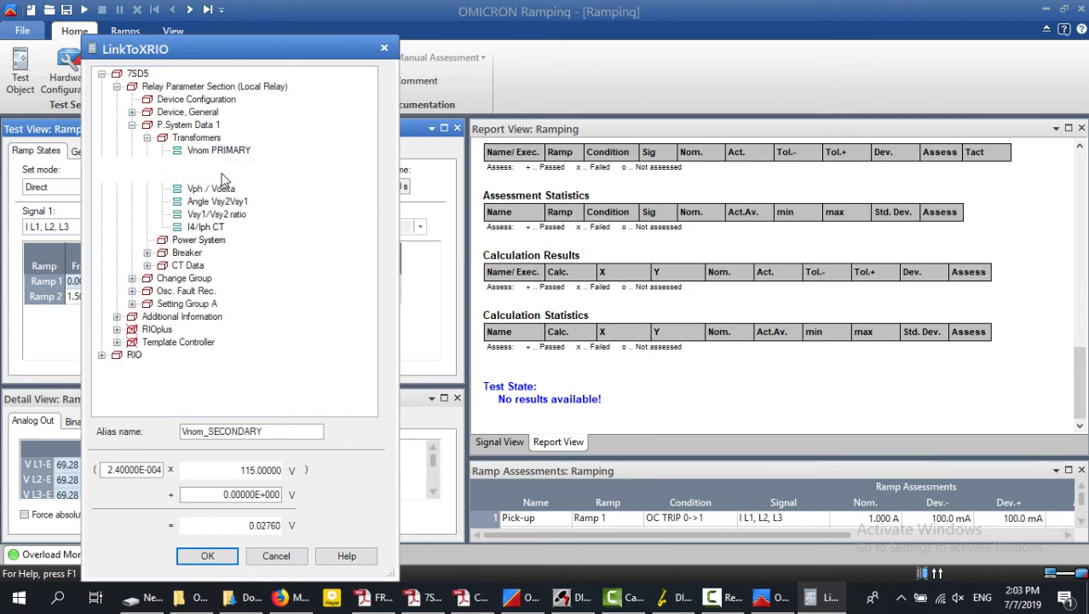
left_click(221, 177)
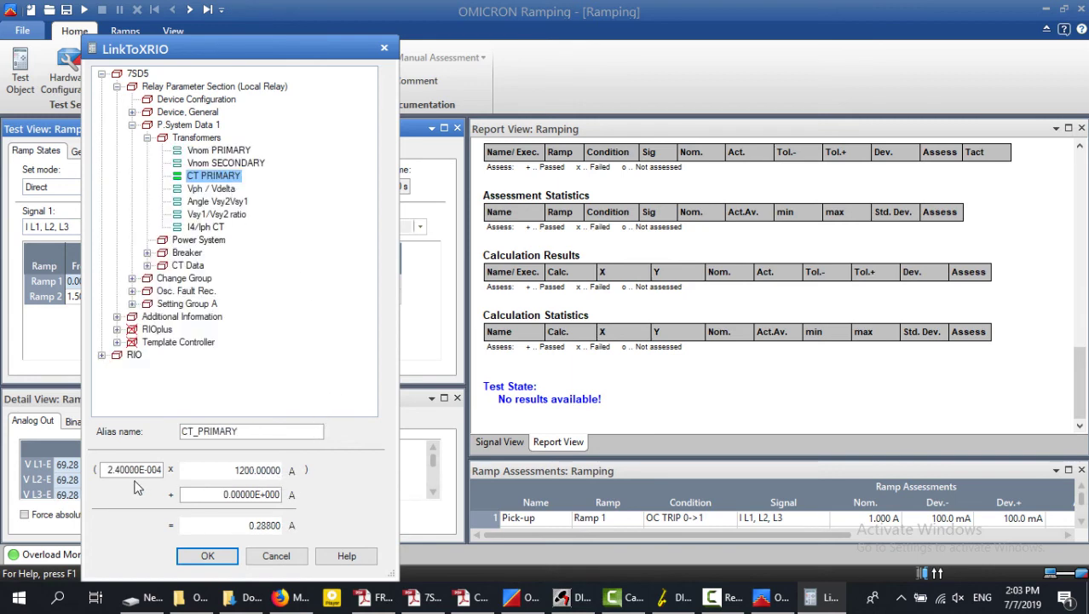
left_click_drag(109, 472, 194, 471)
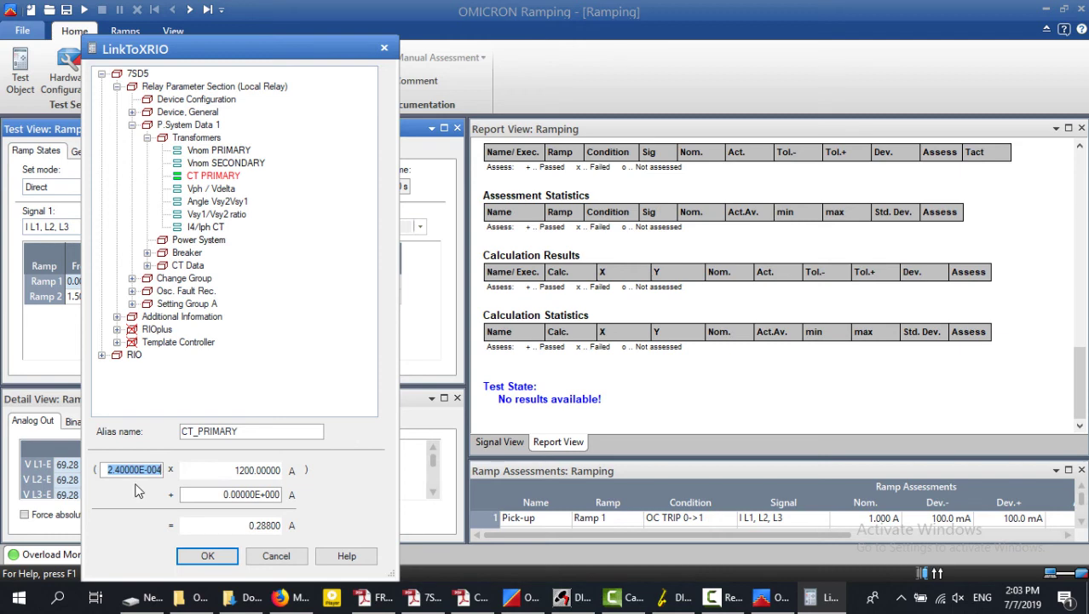
left_click(146, 138)
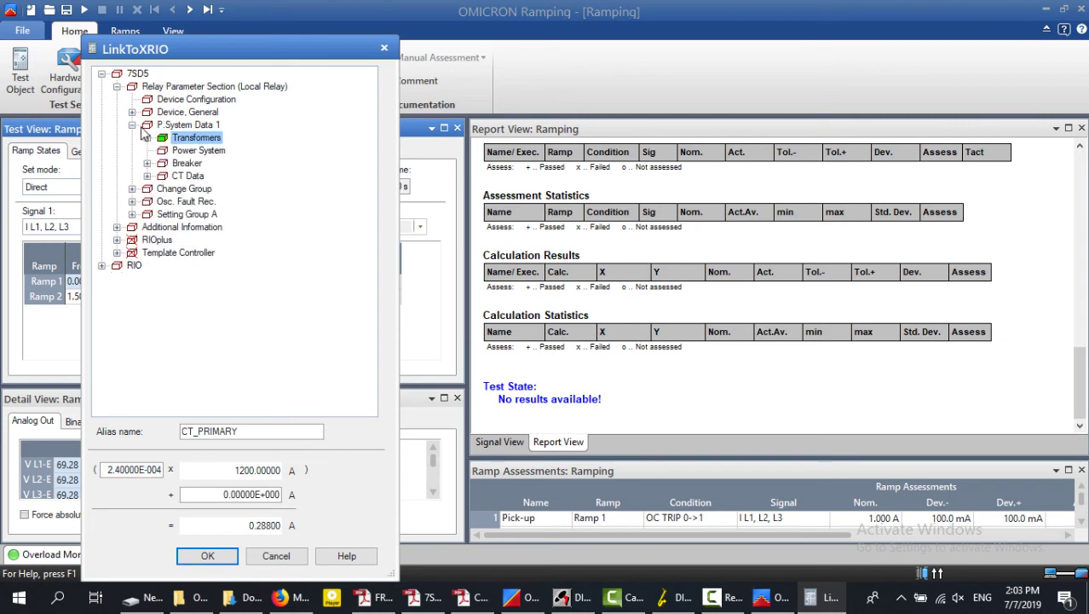
left_click(133, 125)
left_click(385, 48)
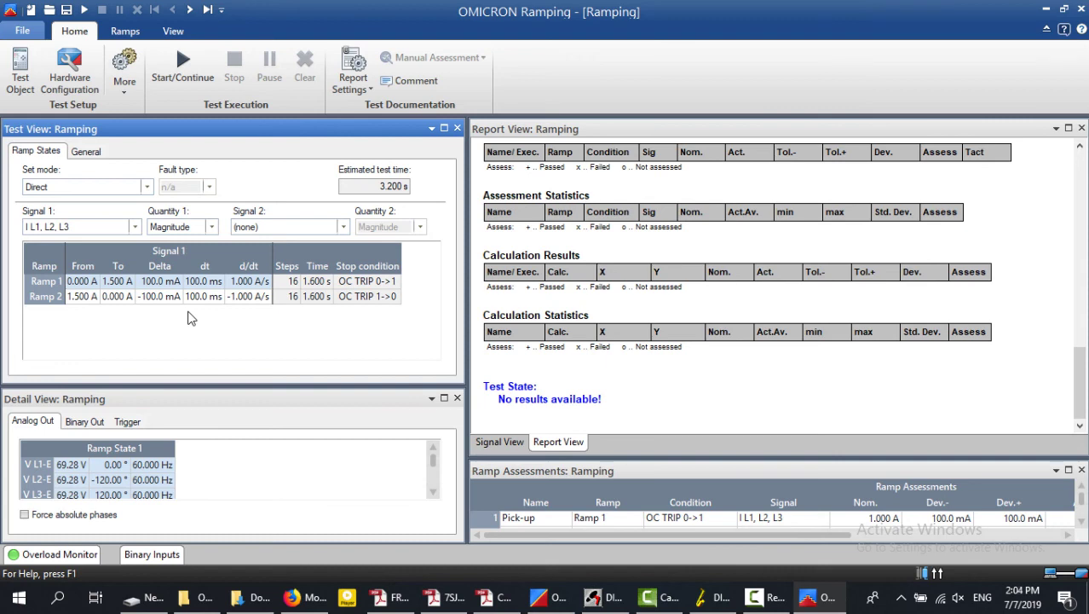
Open the test object, look at its 7SD5 and RIO blocks, and close it without changes.
left_click(23, 84)
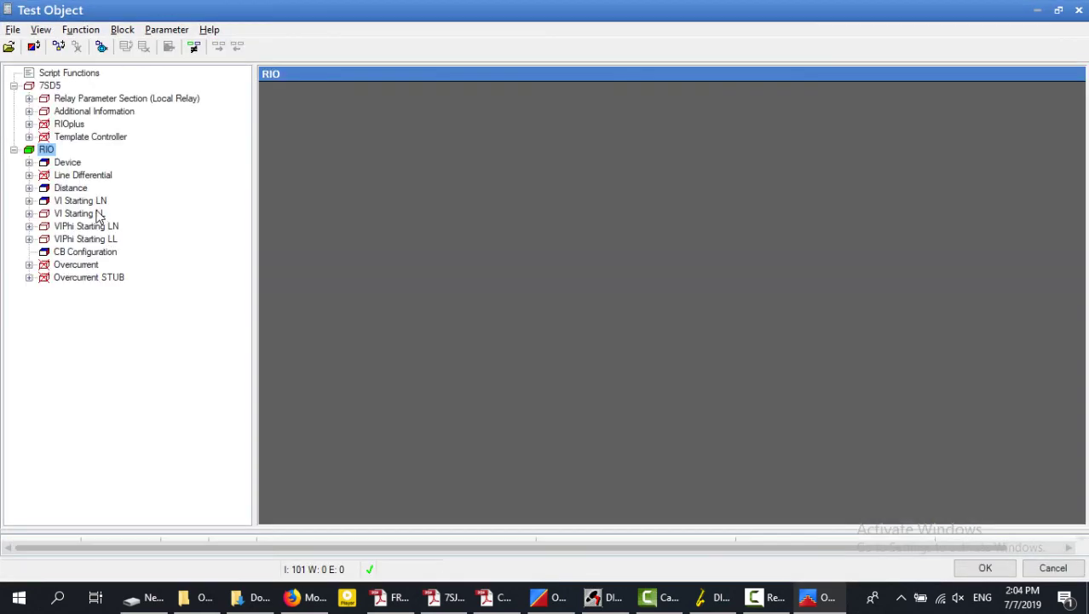
left_click(13, 85)
left_click(51, 86)
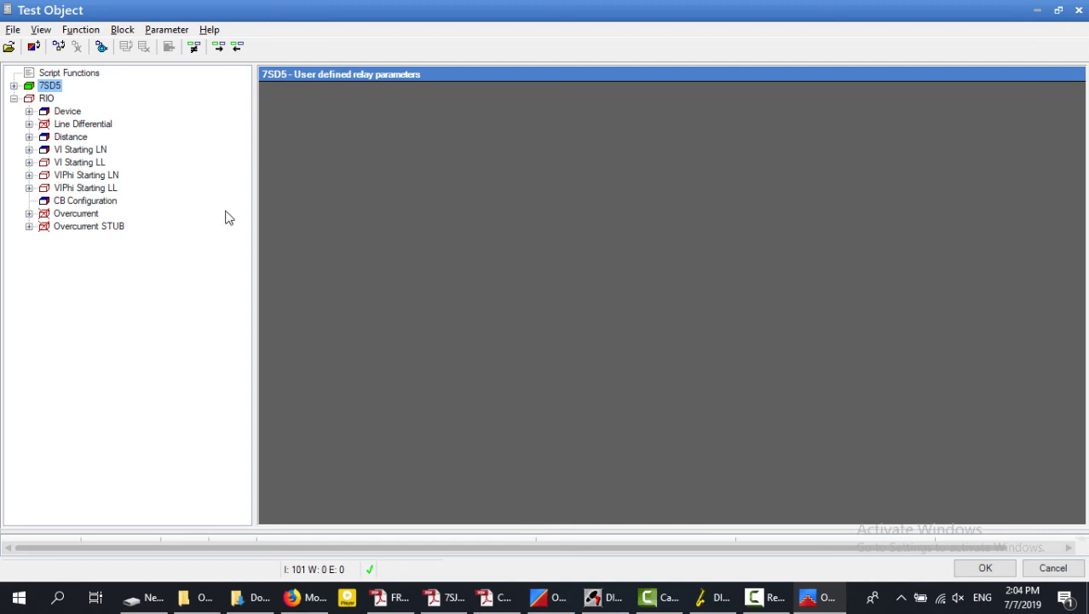
left_click(1078, 10)
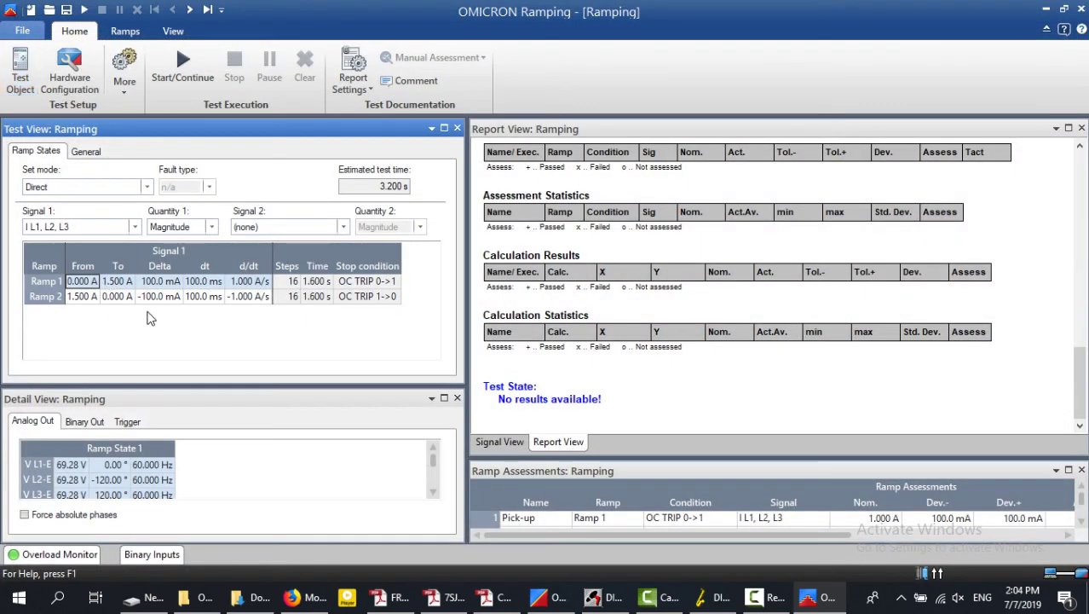
Reopen the XRIO link selection for Ramp 1 and browse to the 50(N)-B1 parameters in Setting Group A's 50(N)/51(N) O/C block.
mouse_move(265, 604)
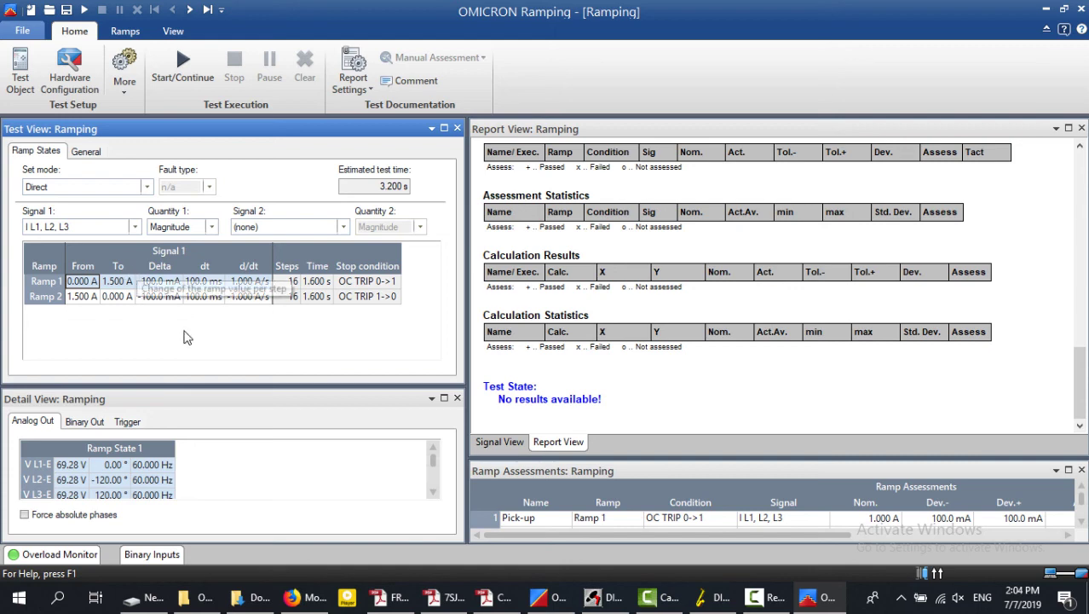
mouse_move(433, 461)
left_mouse_down()
mouse_move(436, 483)
mouse_move(433, 453)
left_mouse_up()
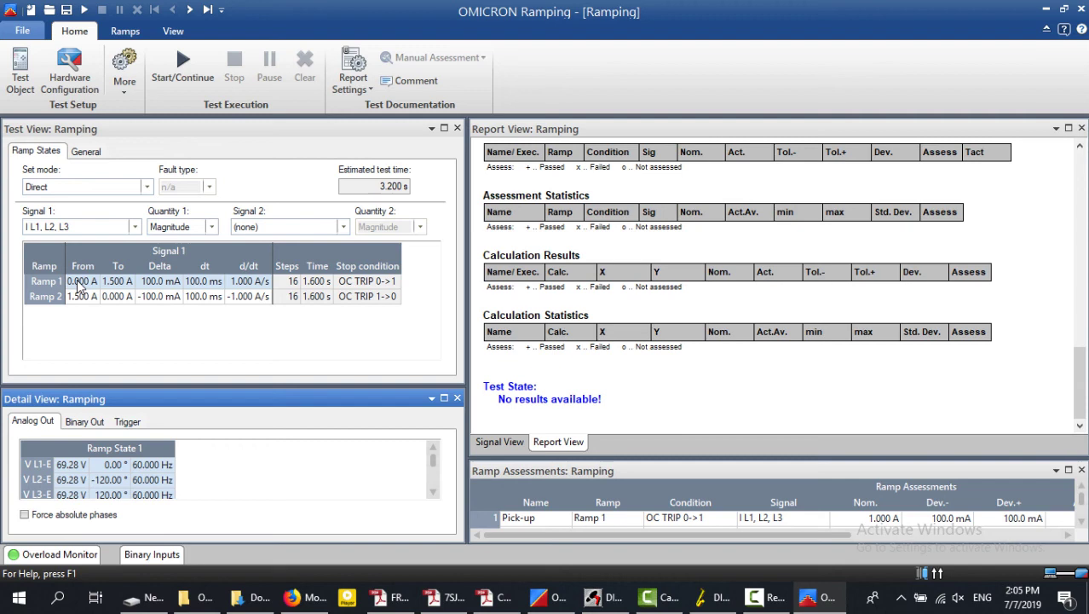
right_click(200, 282)
key("Escape")
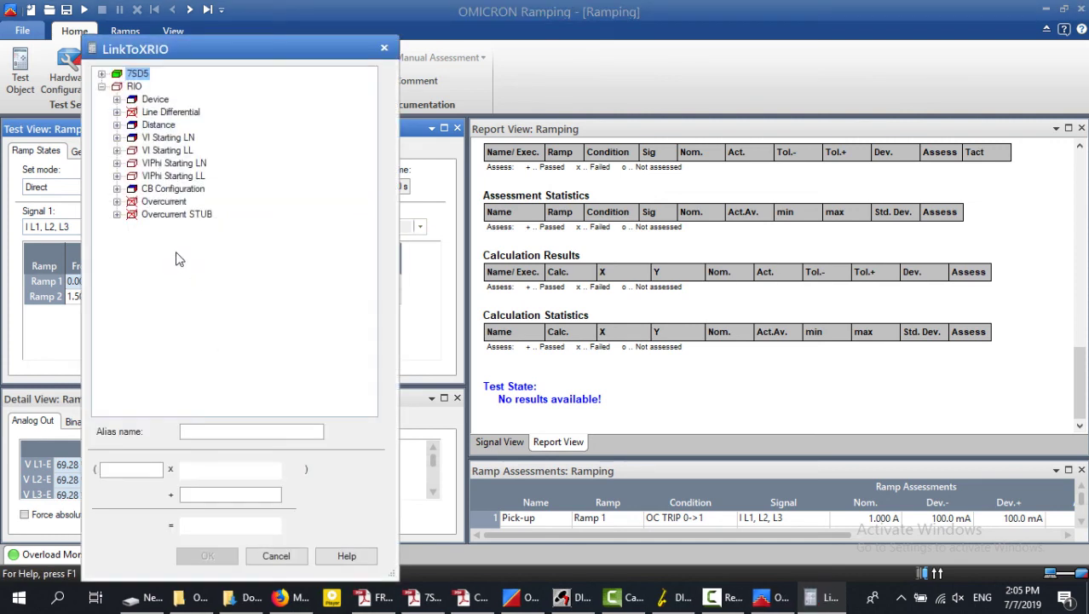
left_click(102, 74)
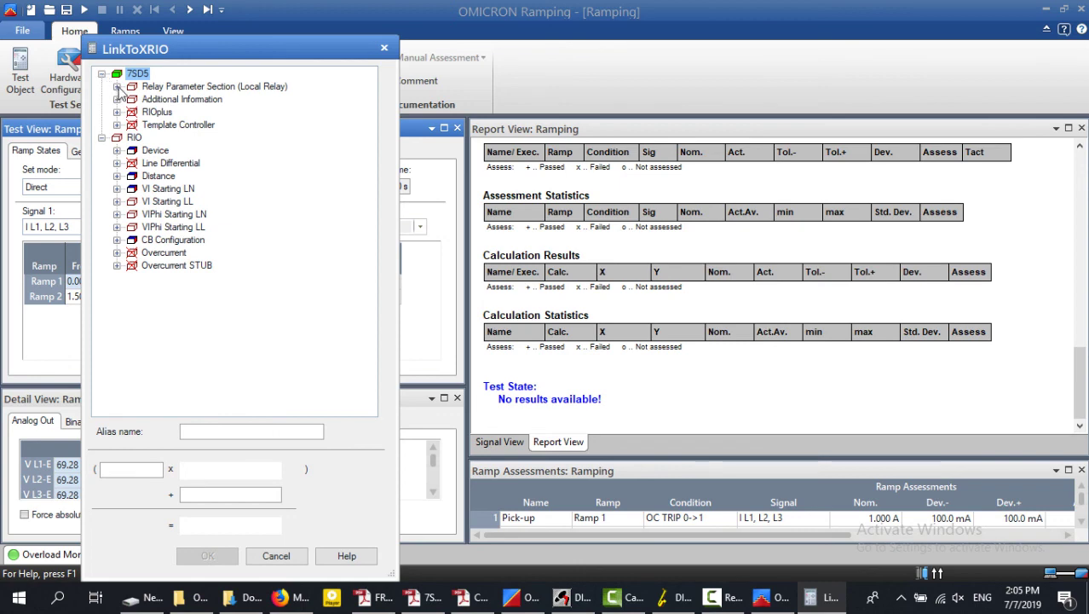
left_click(117, 86)
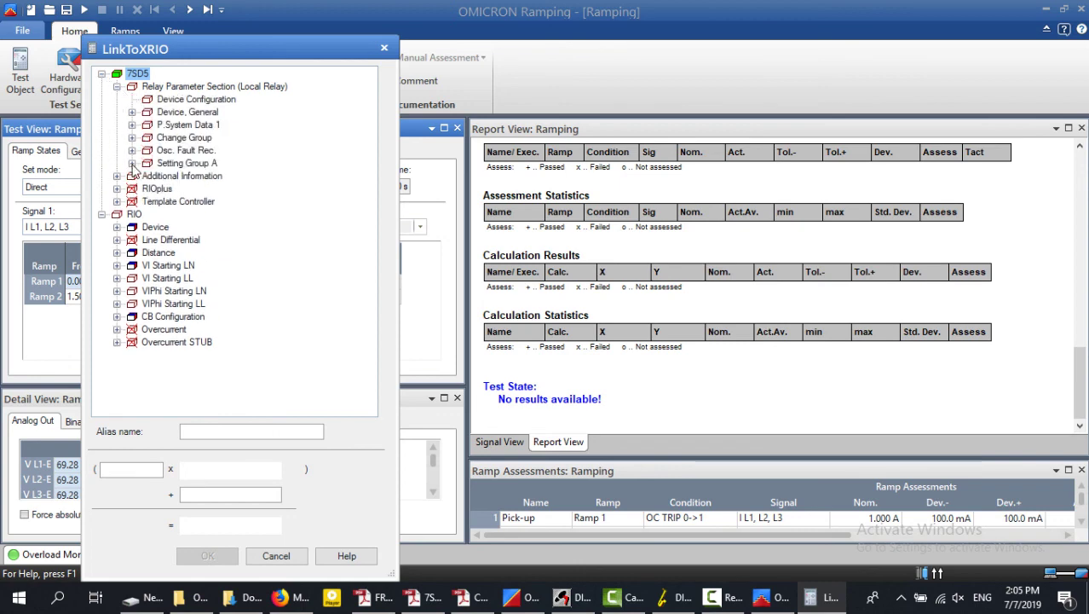
left_click(131, 163)
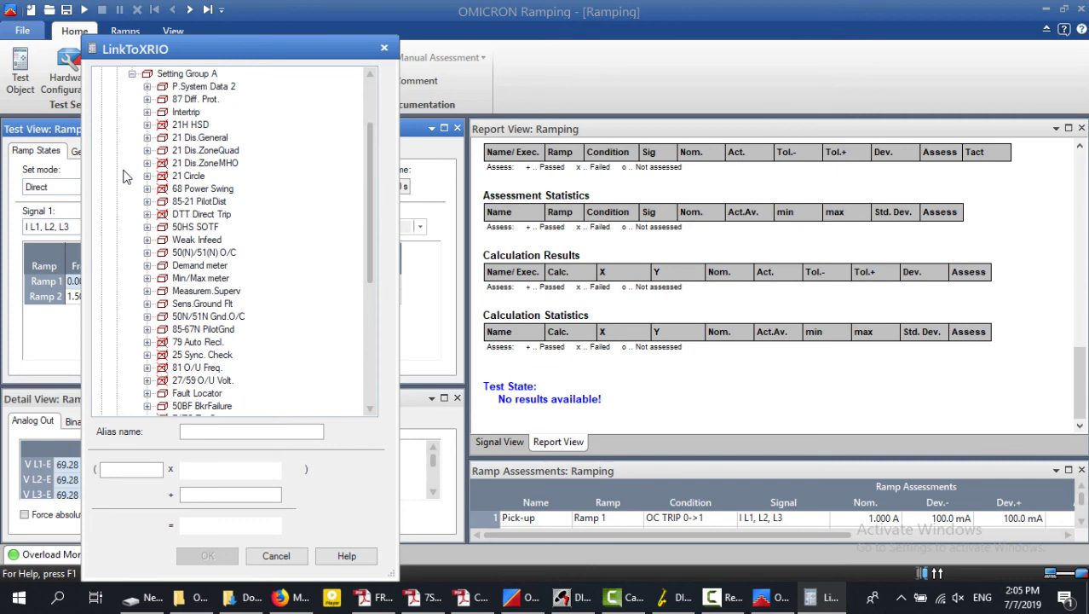
left_click(148, 253)
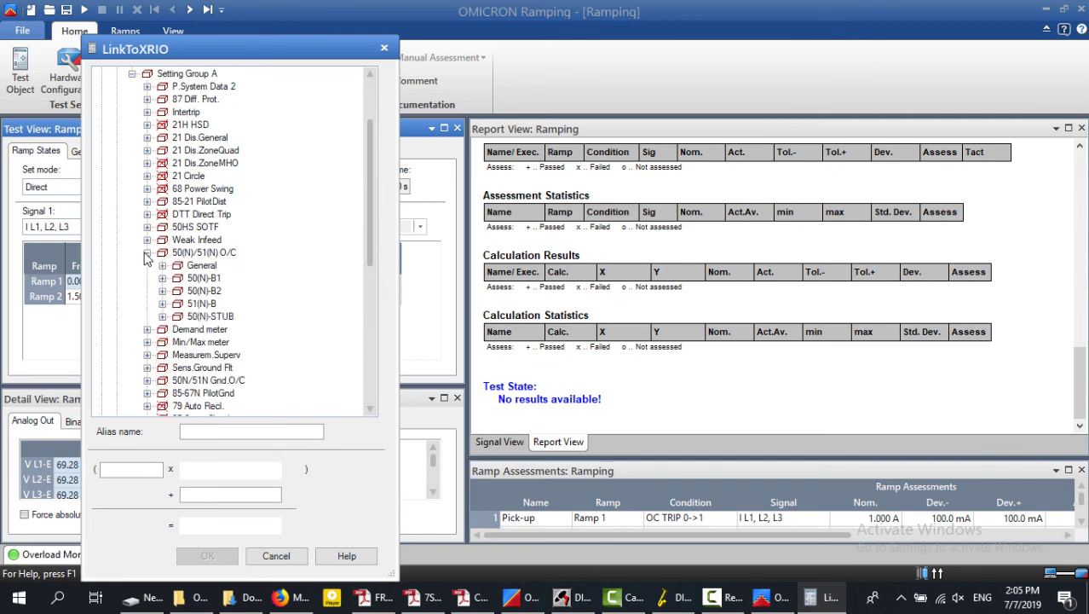
left_click(162, 265)
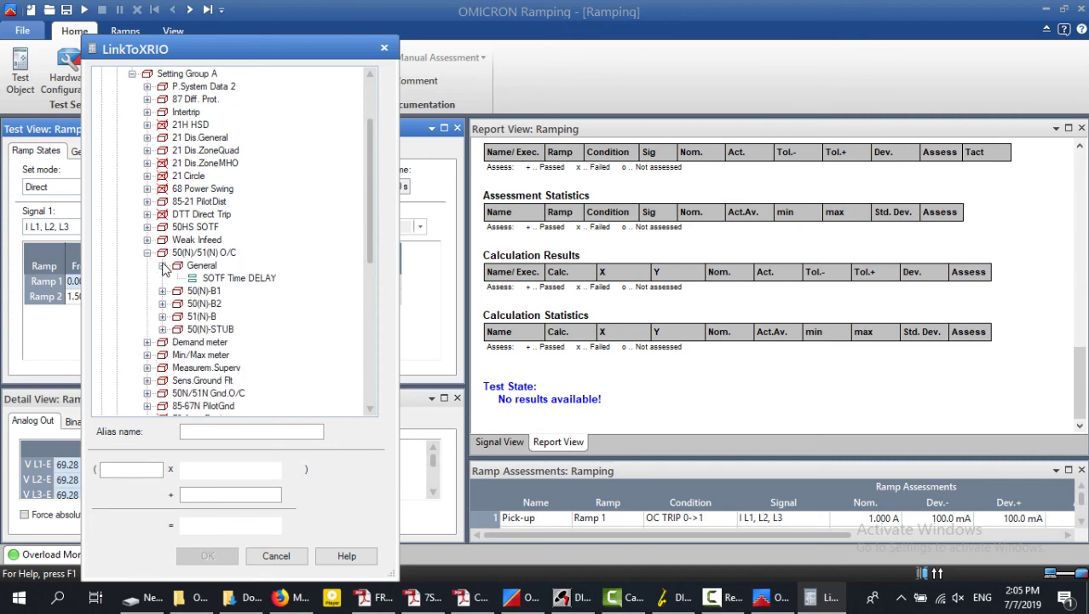
left_click(162, 291)
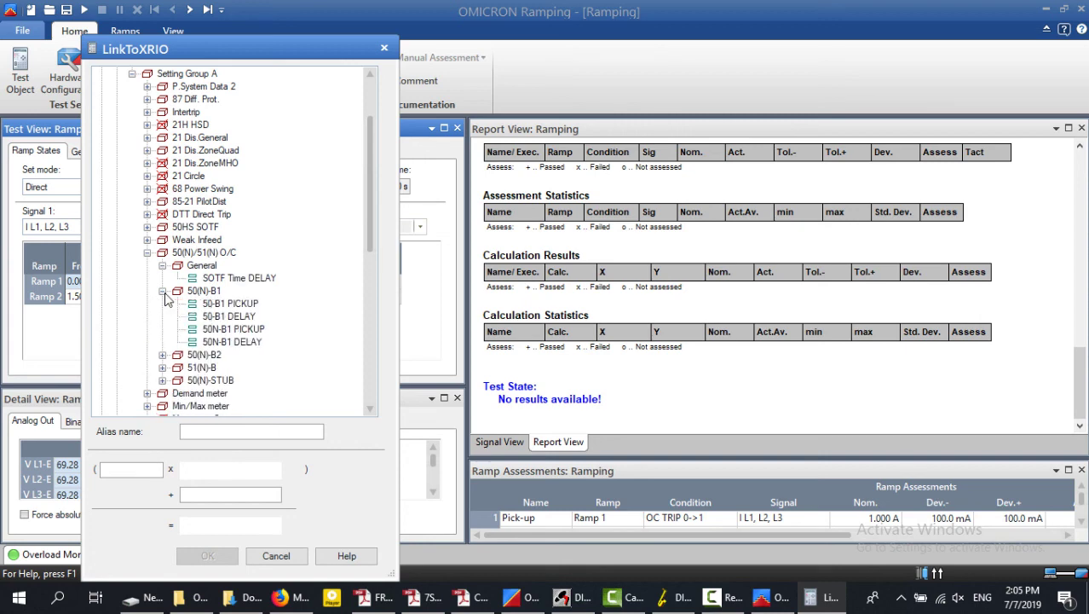
Inspect the 50-B1 DELAY, 50N-B1 PICKUP and 50N-B1 DELAY parameters, trying a multiplication factor of 1 on 50N-B1 DELAY.
left_click(215, 322)
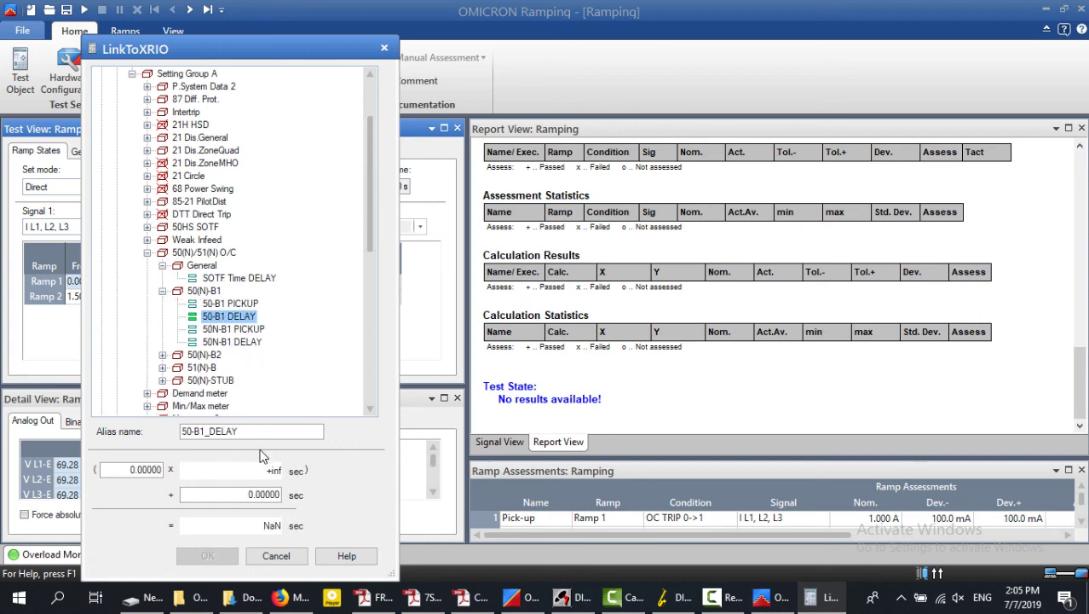
left_click(232, 331)
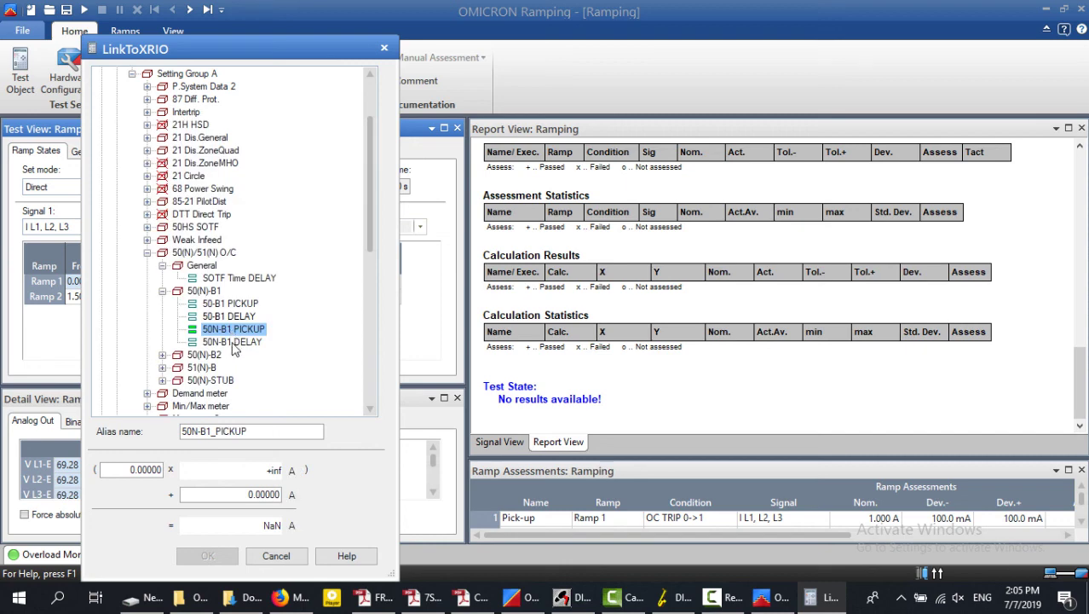
left_click(233, 342)
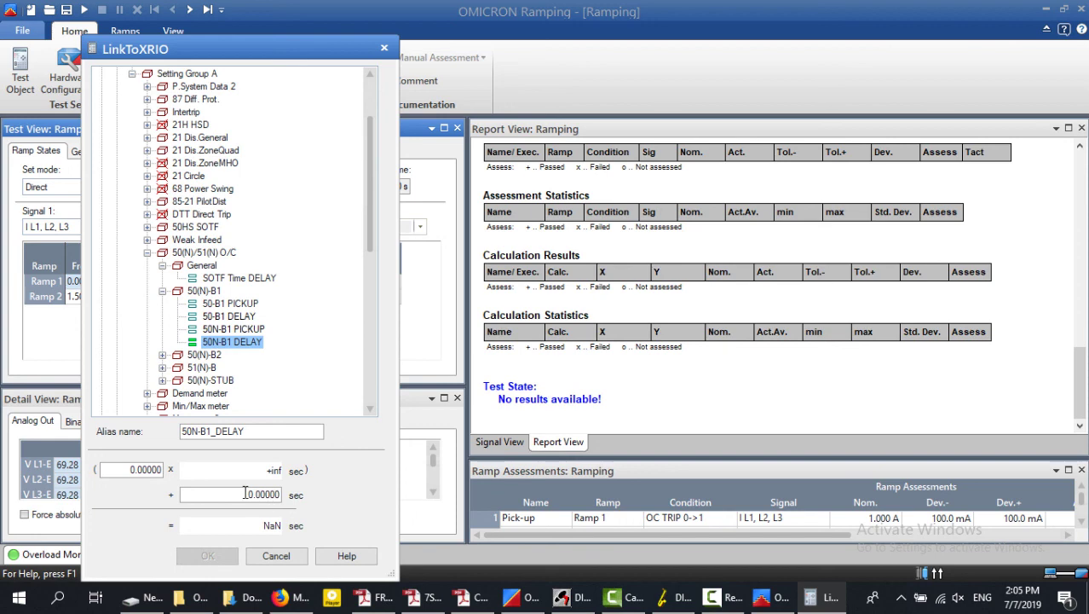
left_click_drag(246, 493, 327, 500)
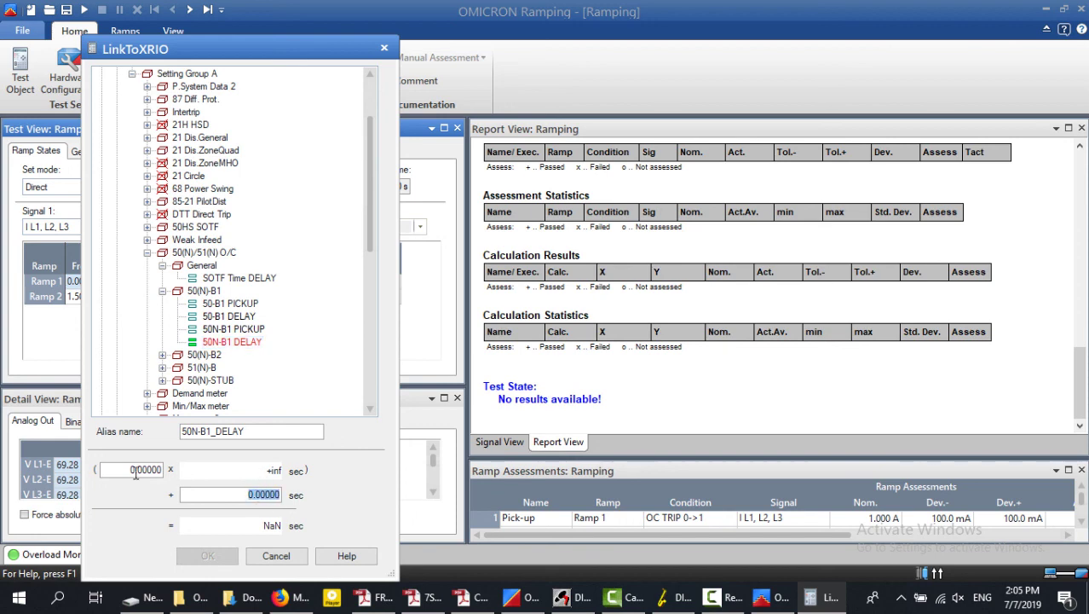
double_click(135, 474)
type("1")
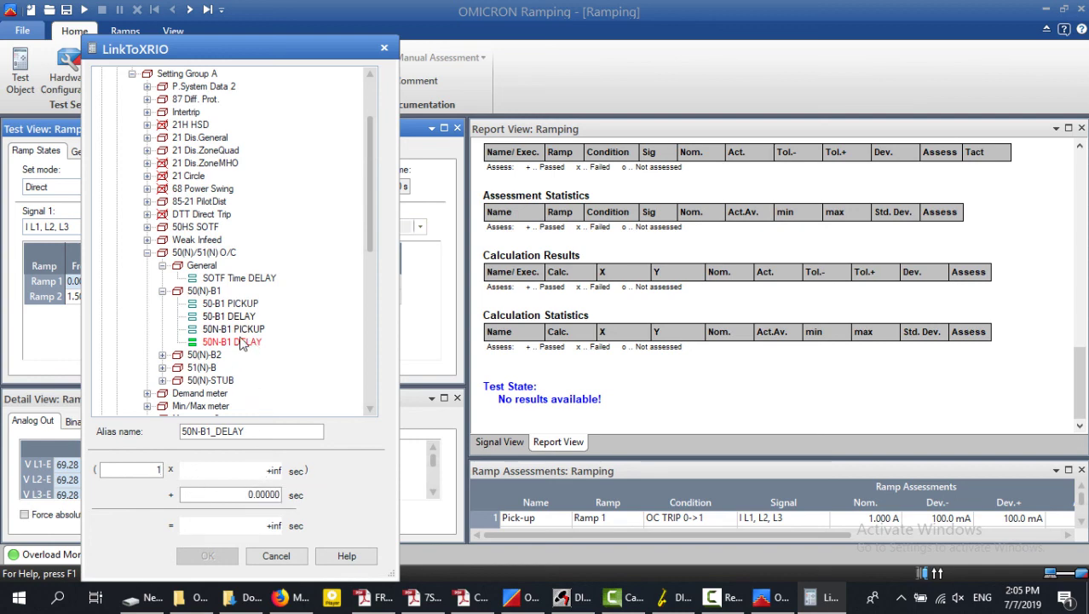
left_click(228, 316)
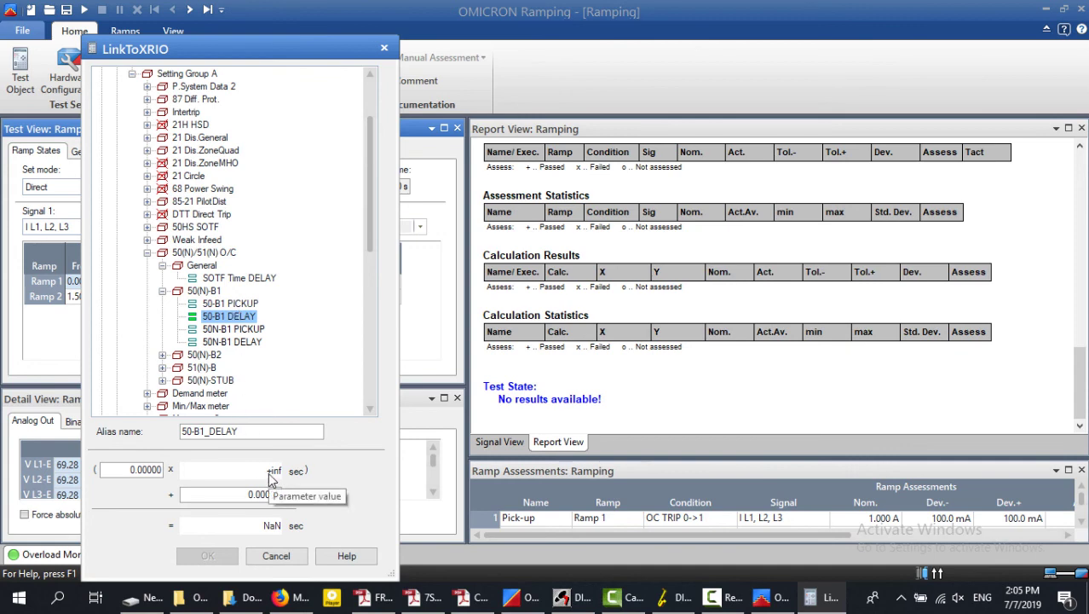
Inspect the 50-B2 DELAY and 50N-B2 DELAY parameters, and collapse the 50(N)/51(N) O/C block.
left_click(162, 291)
left_click(162, 304)
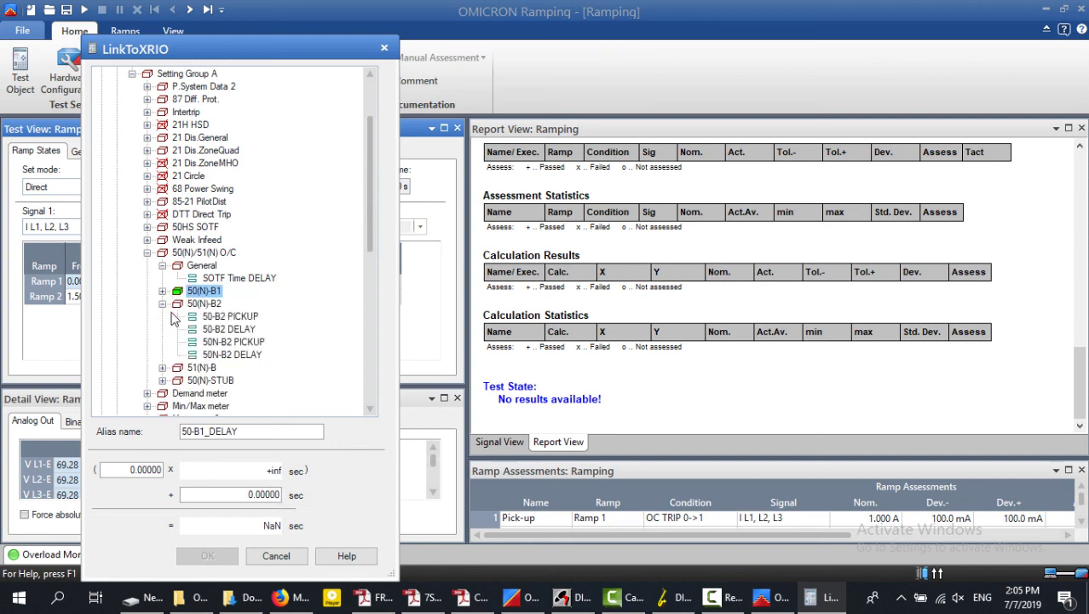
left_click(233, 330)
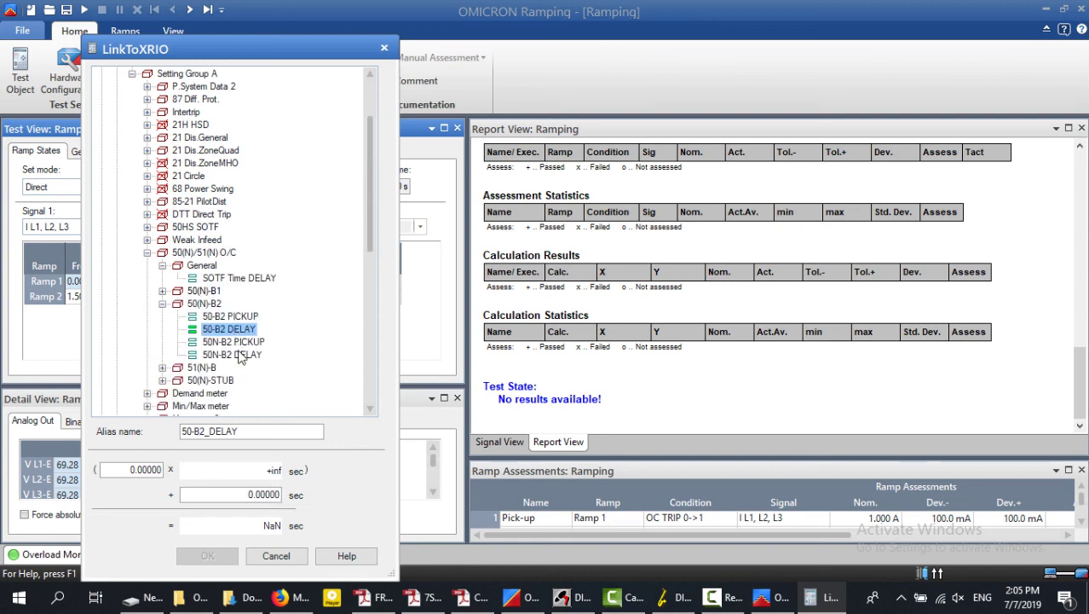
left_click(237, 354)
left_click(162, 304)
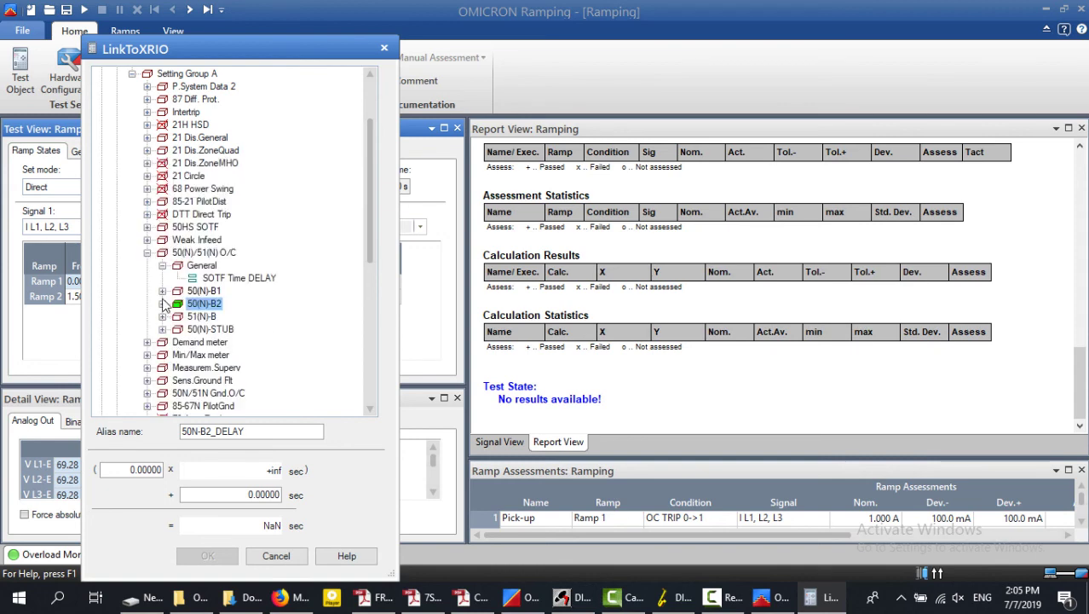
left_click(162, 265)
left_click(148, 252)
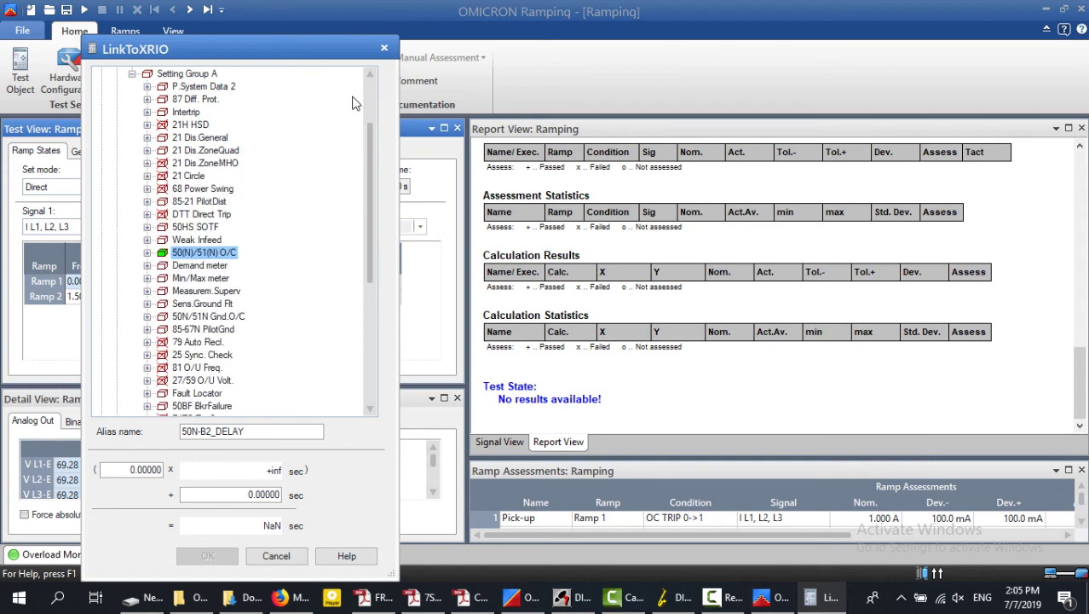
Close the XRIO link selection without linking a parameter.
left_click(384, 47)
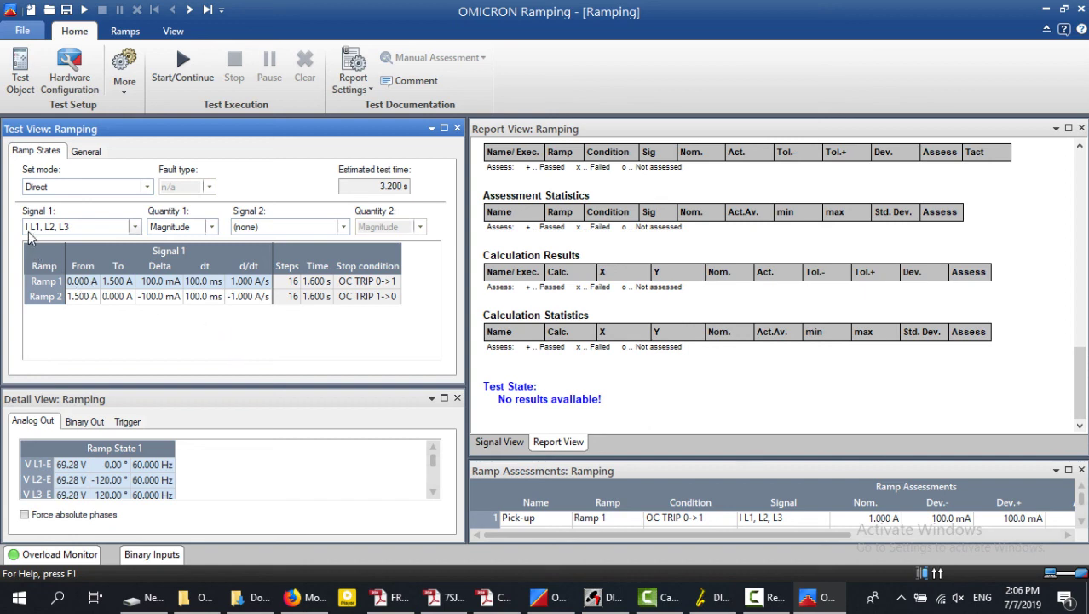
Set Signal 2 to V L1-E, L2-E, L3-E and show both ramped signals in the Signal View.
left_click(342, 228)
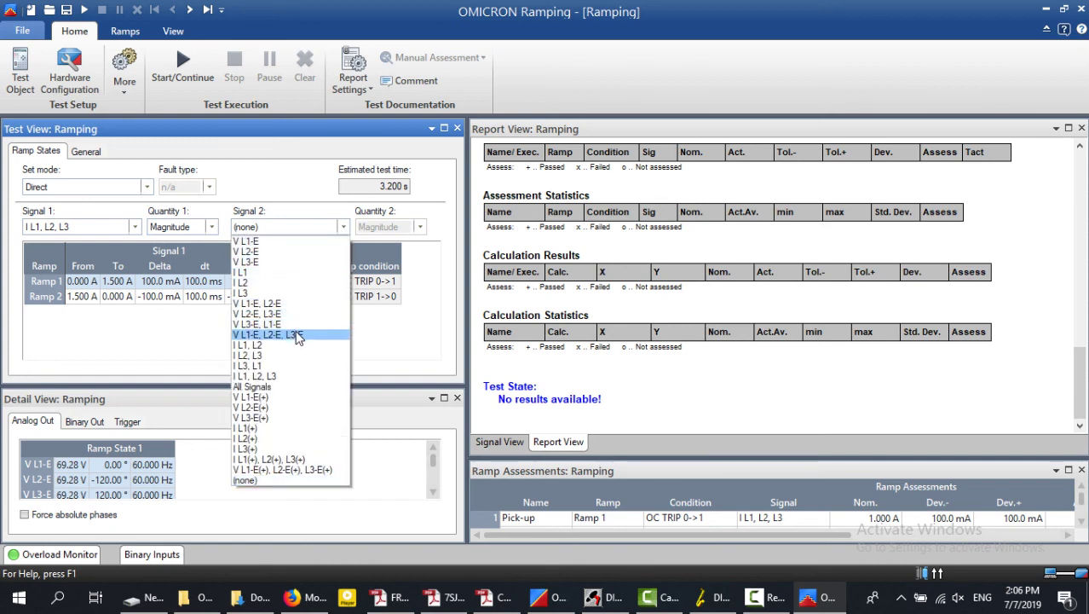
left_click(297, 334)
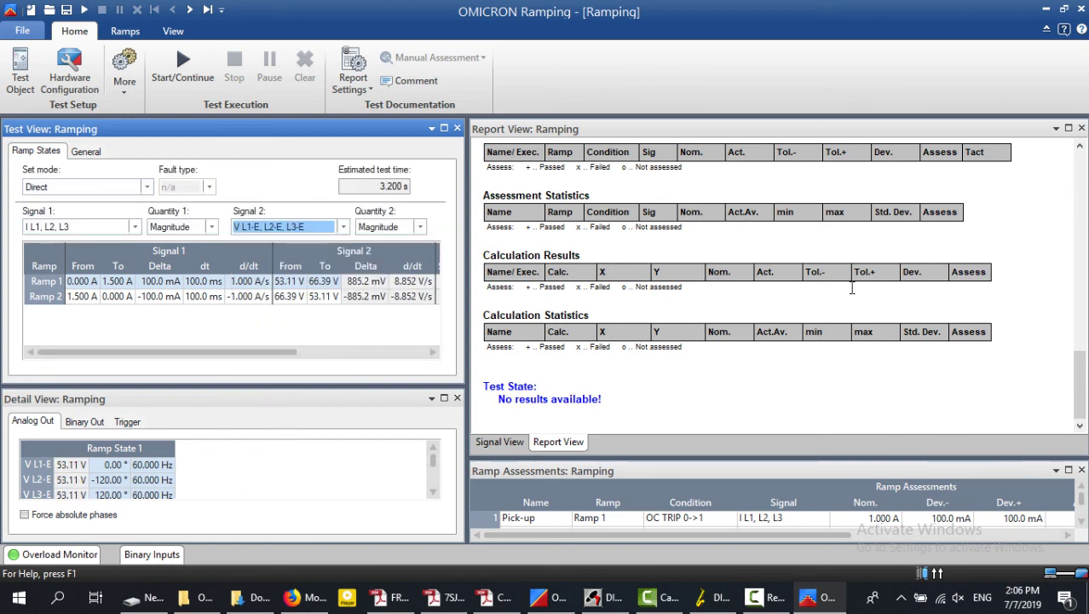
left_click(501, 444)
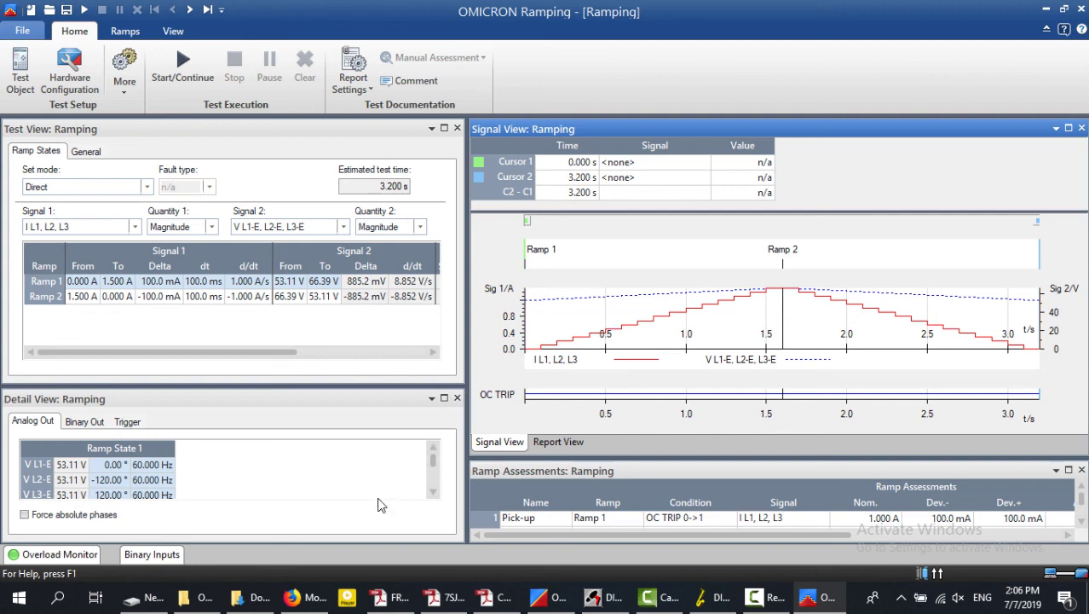
left_click(765, 597)
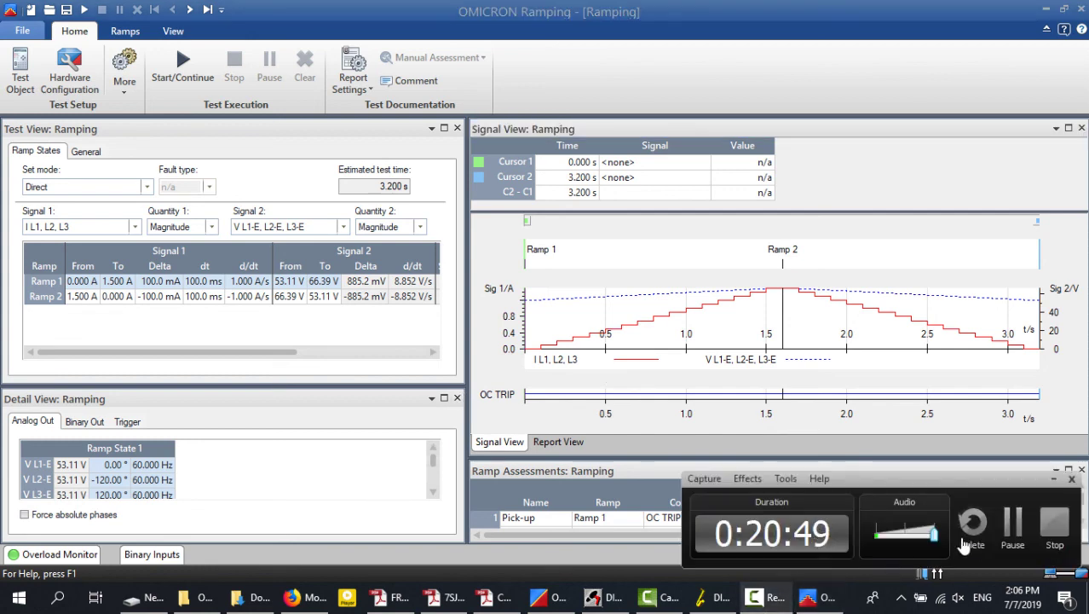
left_click(1012, 531)
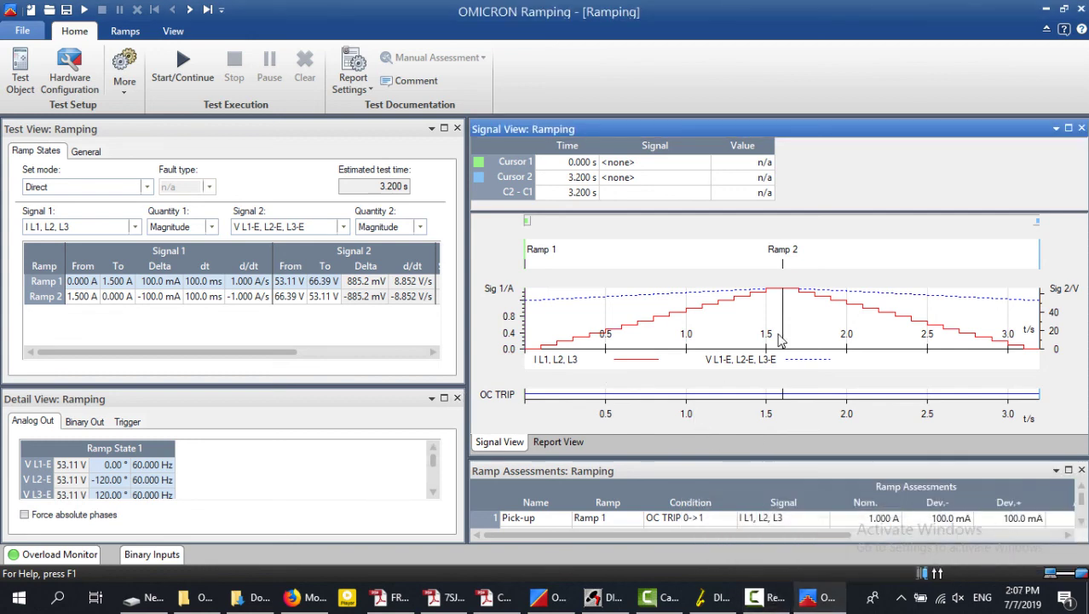
Inspect the enlarged signal plot, restore the layout, and set Ramp 1's Signal 2 start and end values to 0 V.
left_click(1068, 128)
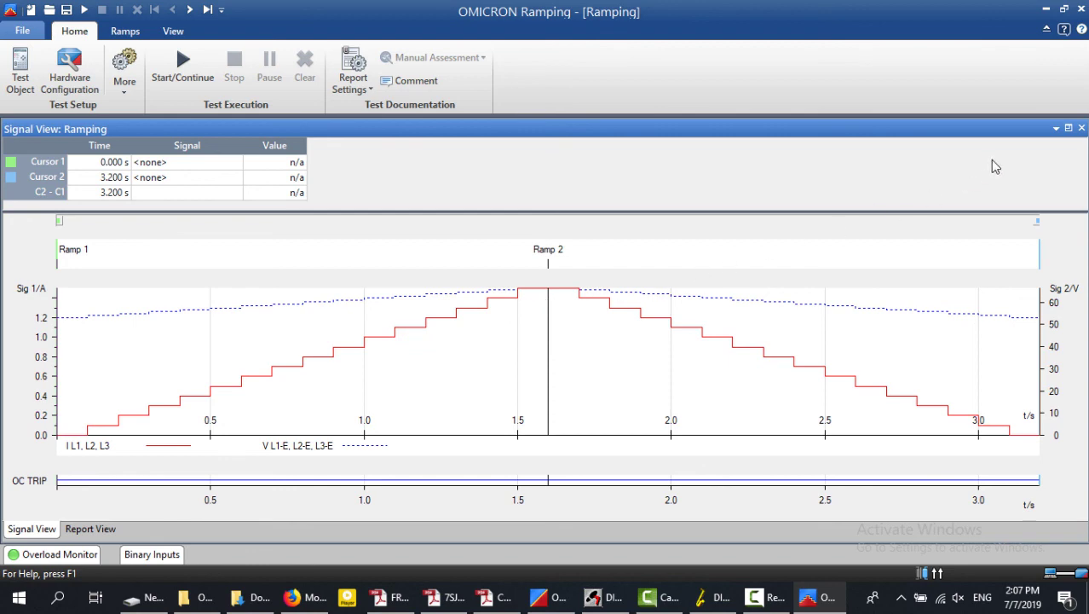
left_click(1069, 127)
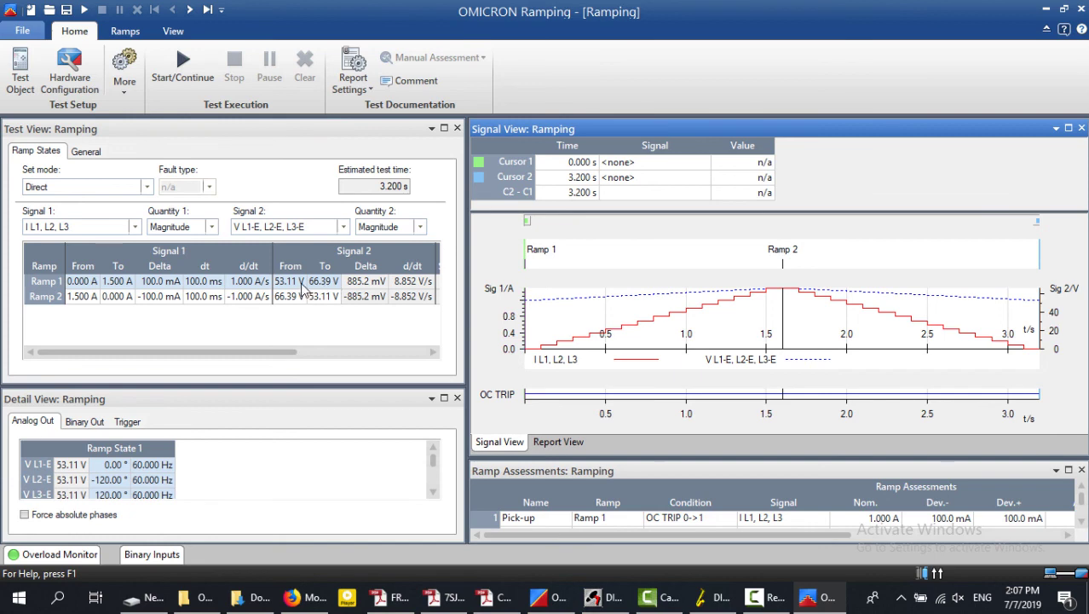
double_click(290, 281)
type("0")
key("Tab")
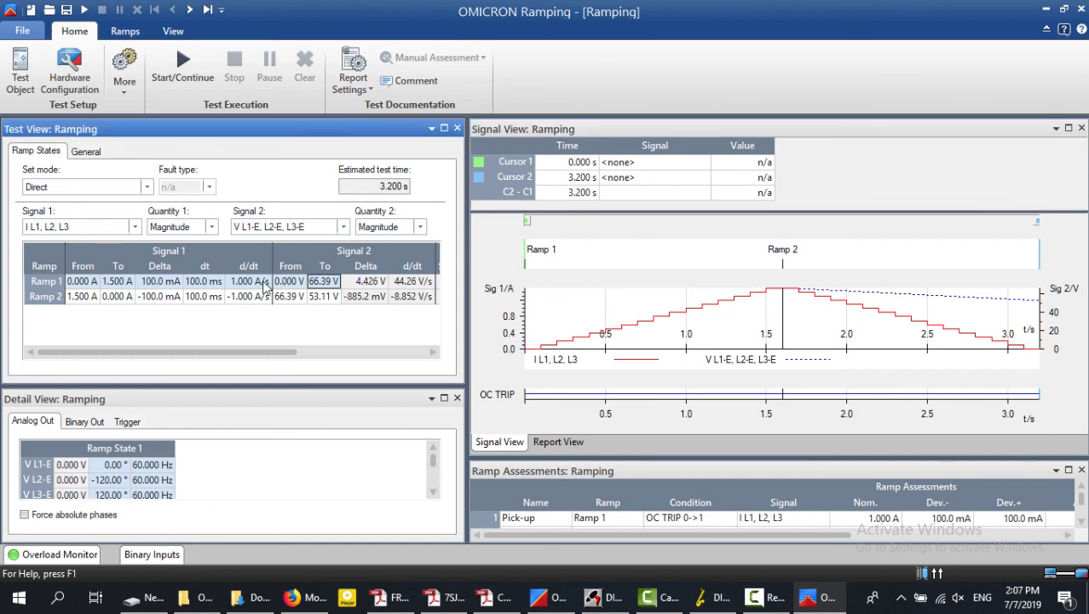
type("0")
key("Tab")
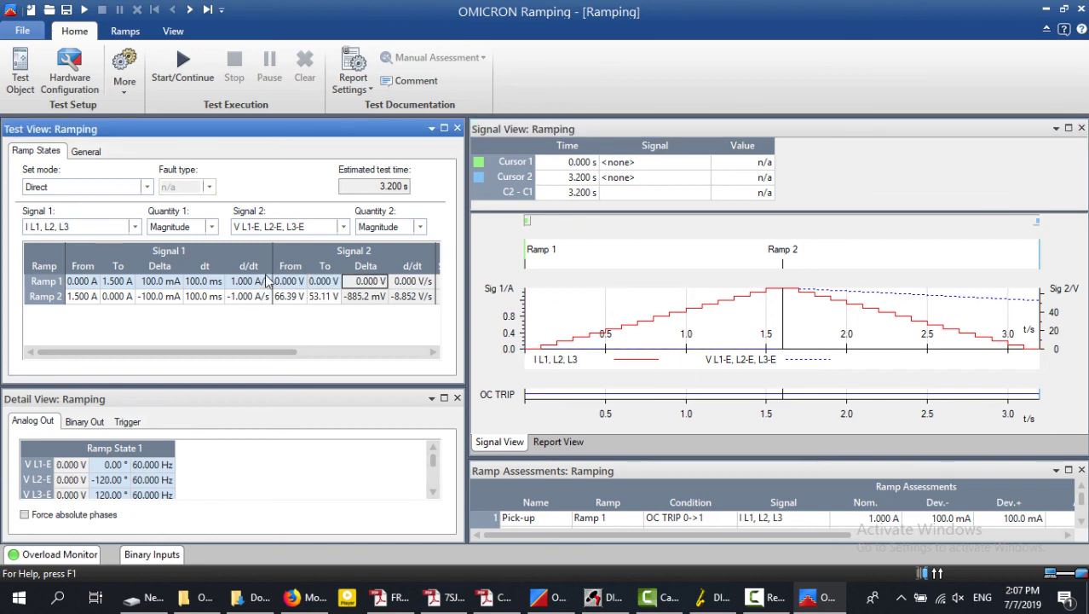
Set Ramp 2's Signal 2 start and end values to 40 V and inspect the resulting ramps in the enlarged signal plot.
double_click(290, 296)
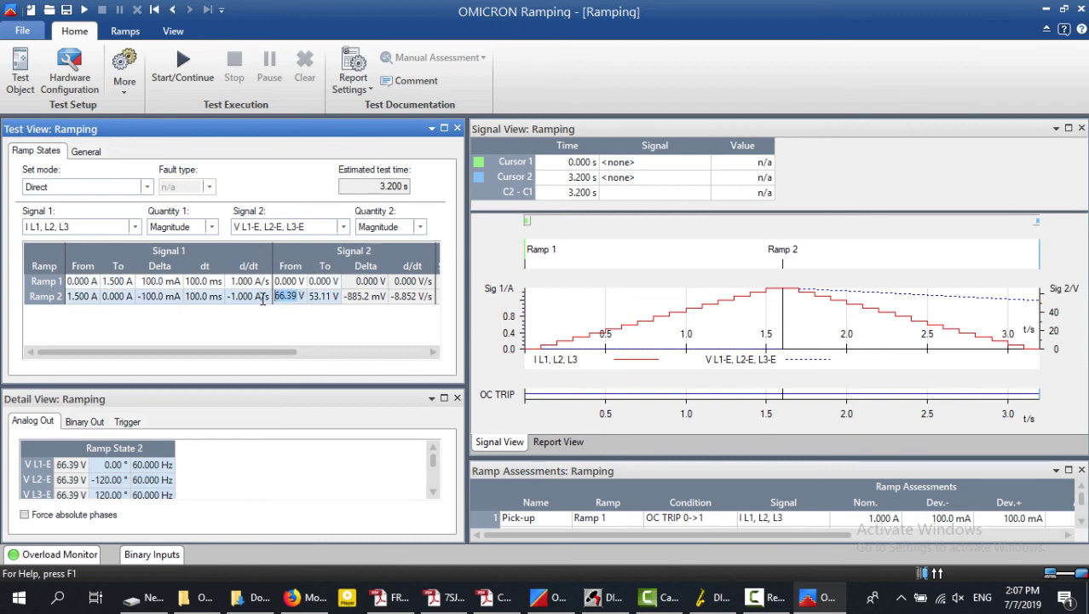
type("40")
key("Tab")
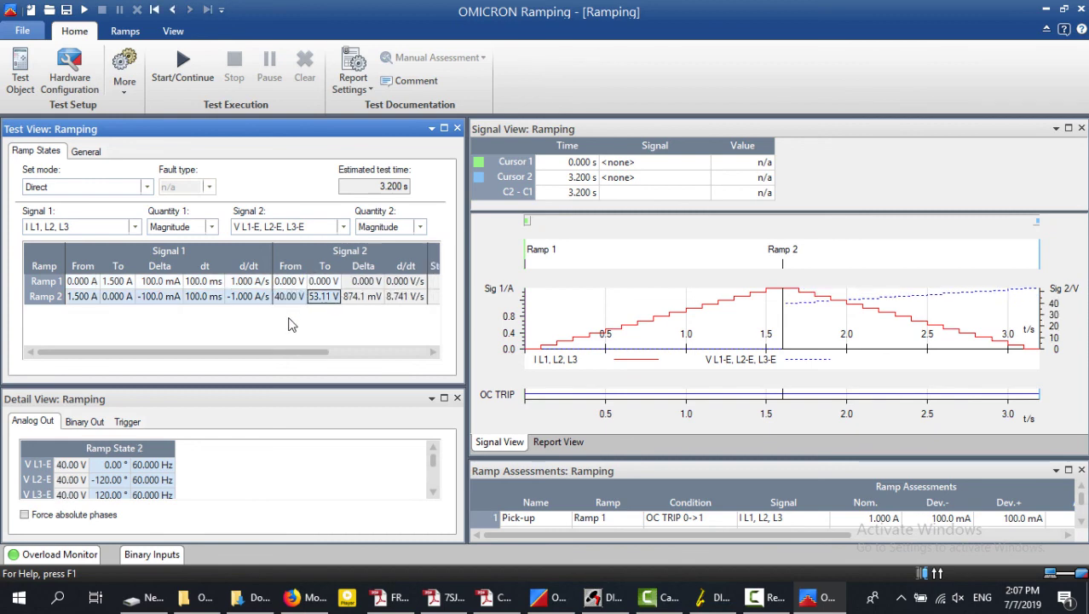
type("40")
key("Tab")
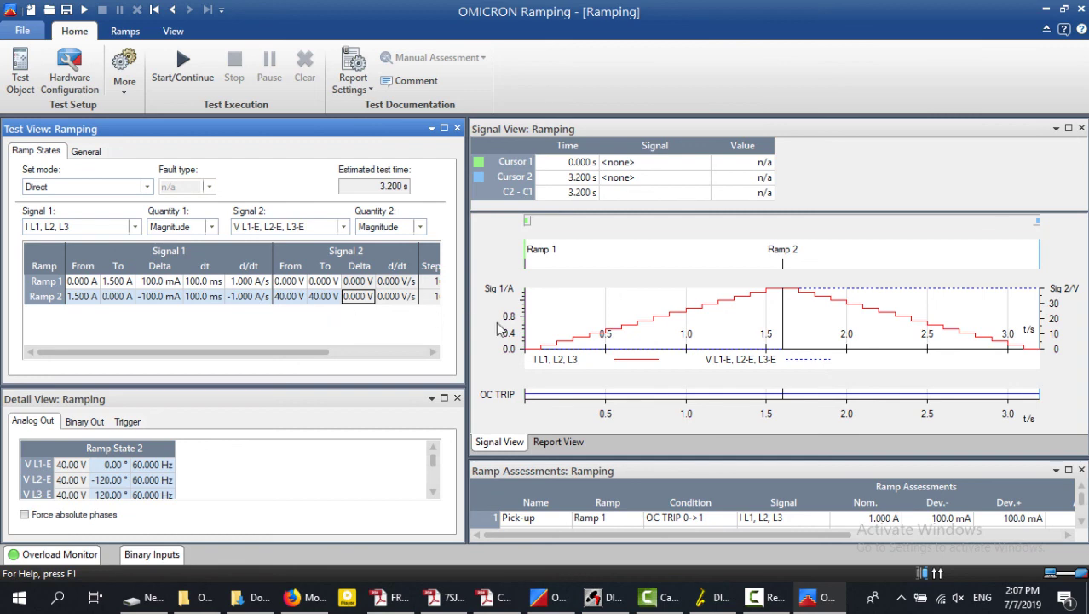
left_click(1068, 128)
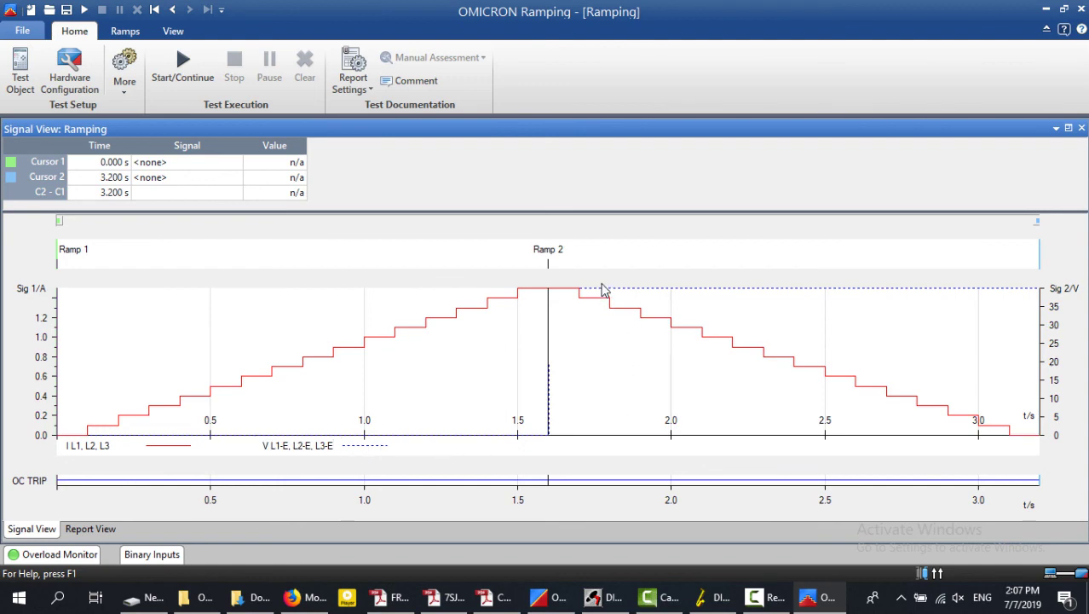
left_click(1068, 128)
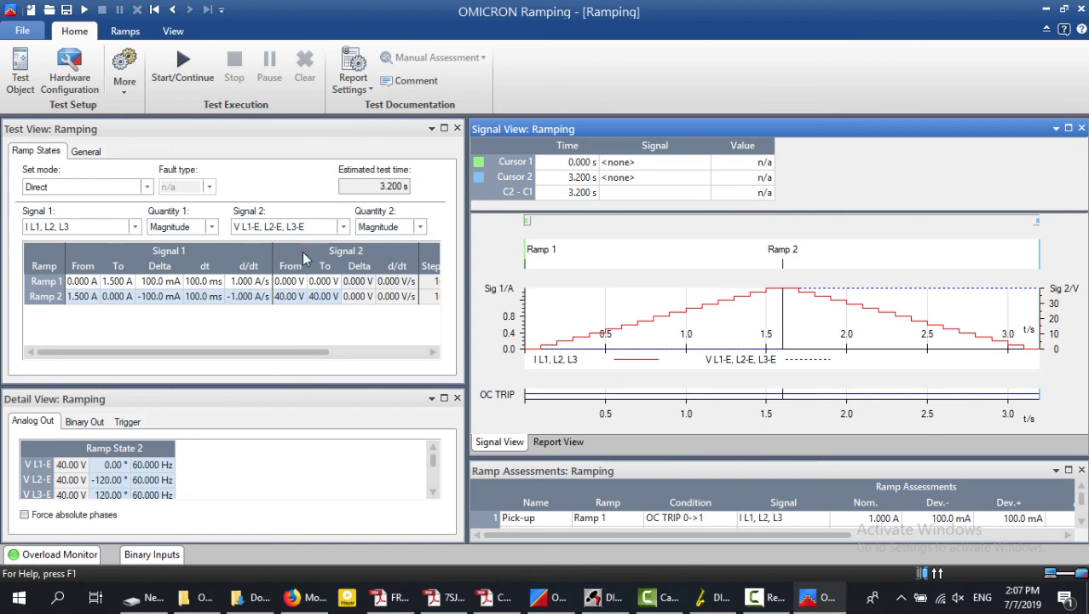
Examine Ramp State 2's analog output voltages and currents in the enlarged Detail View, and restore the layout.
left_click(431, 401)
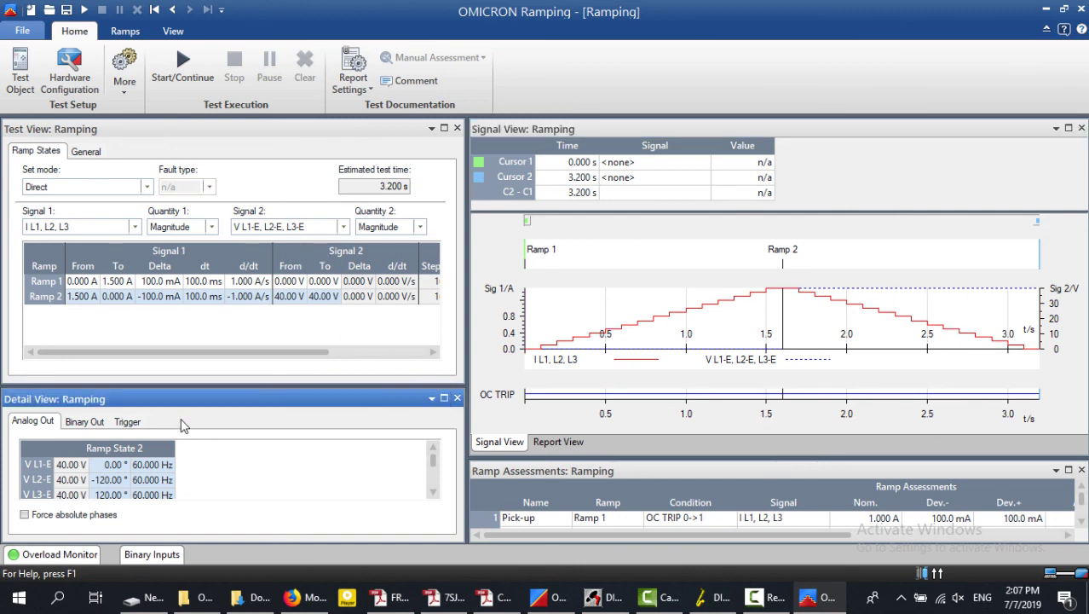
left_click(444, 401)
left_click(72, 209)
left_click(71, 255)
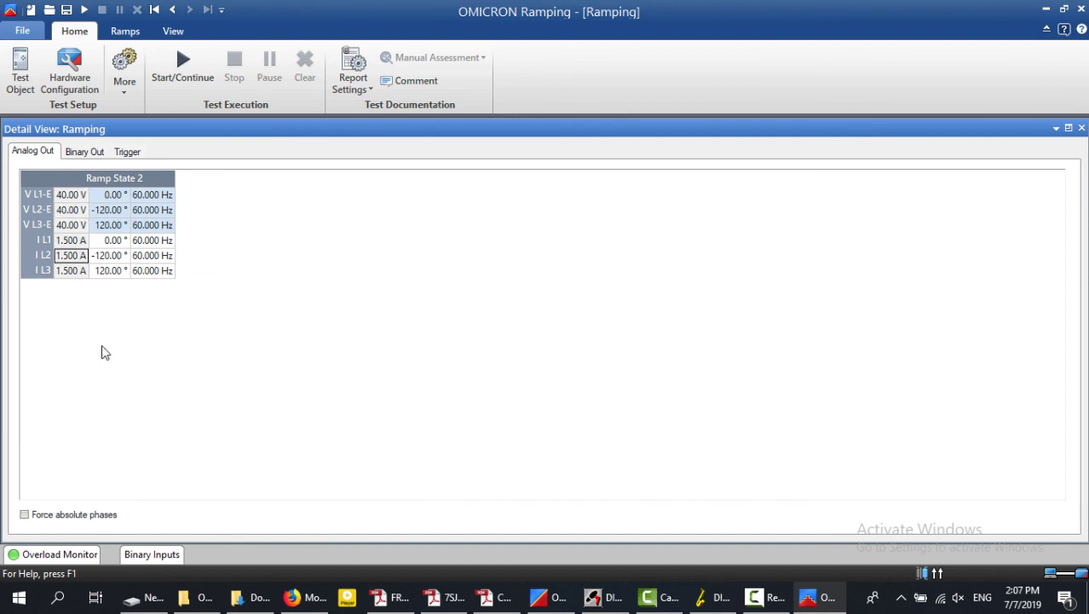
left_click(1068, 129)
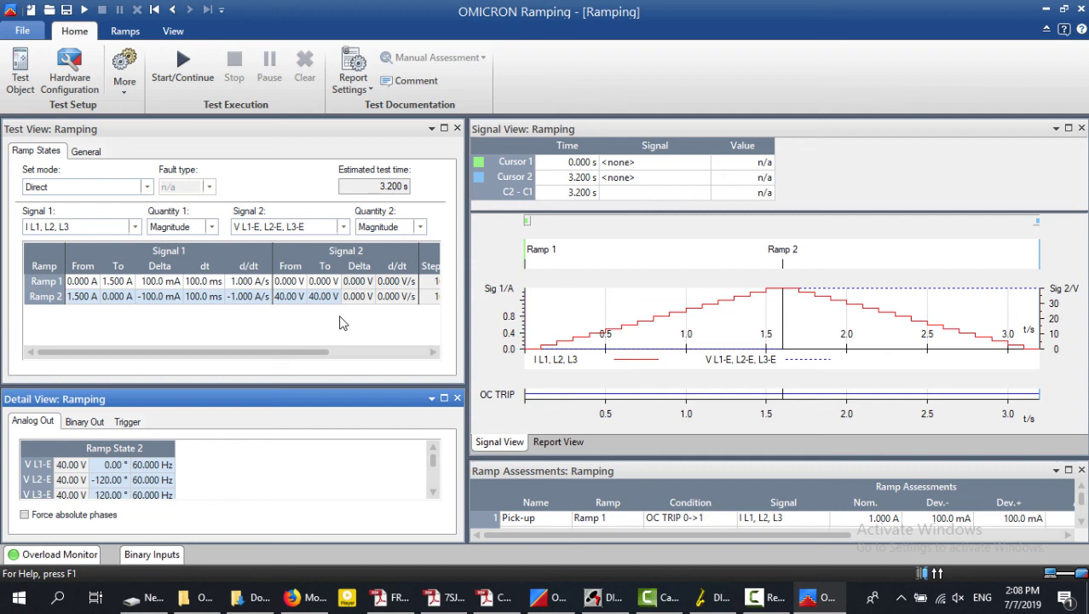
Set Signal 2 back to (none) so that only the three phase currents are ramped.
left_click(343, 226)
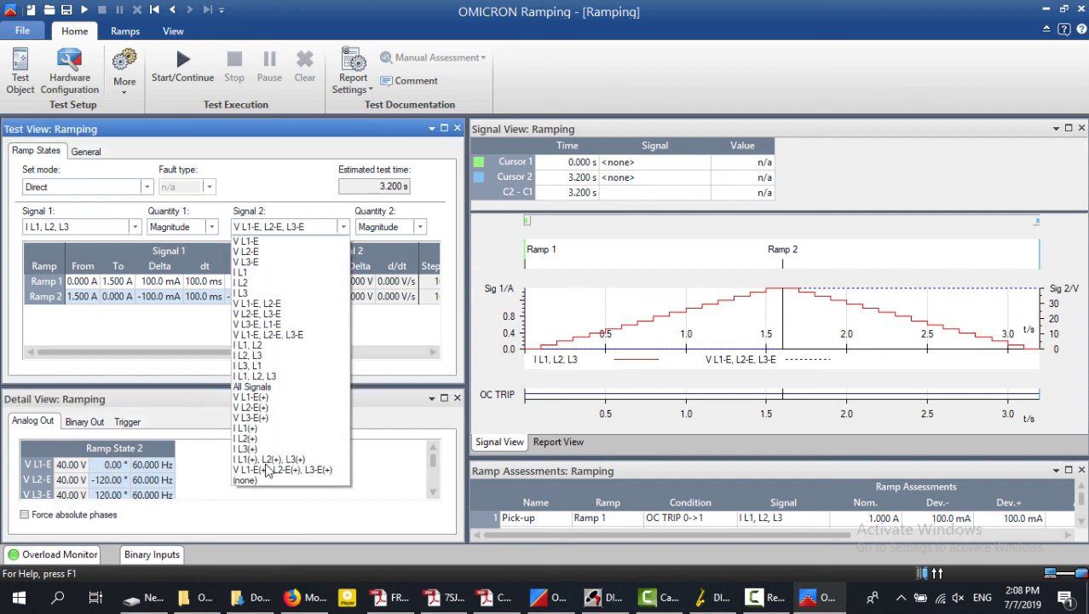
left_click(255, 481)
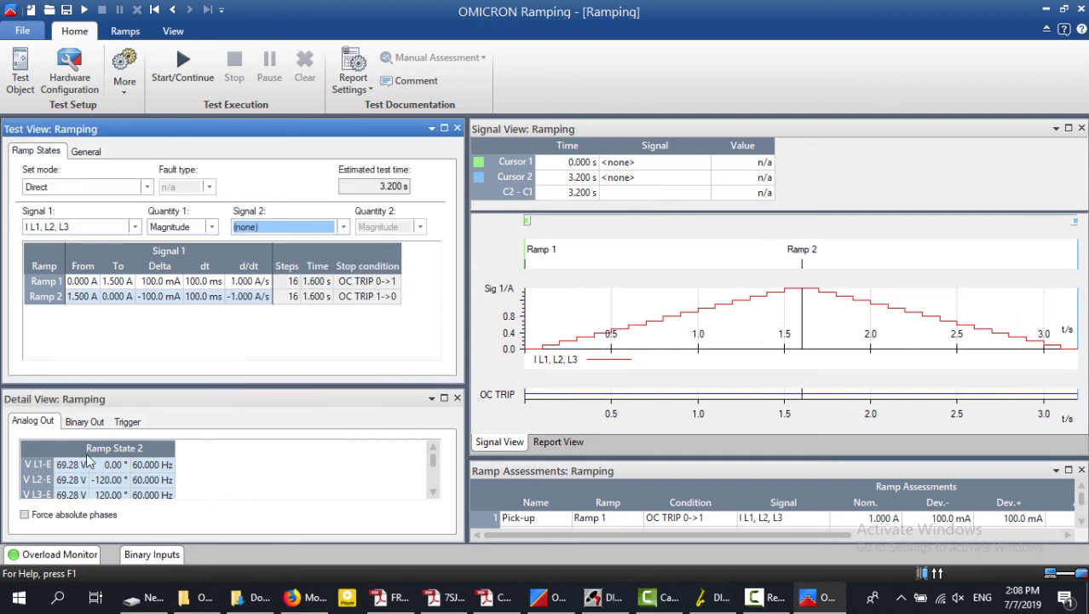